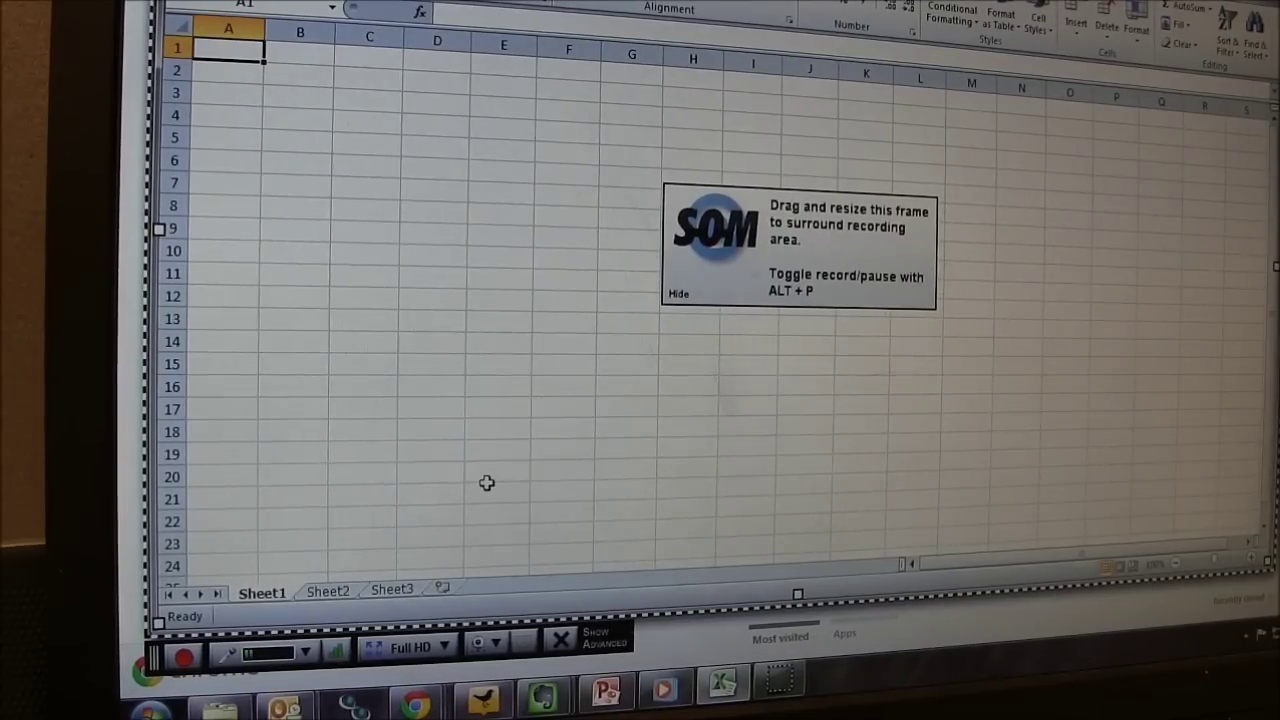
# Step: Record a 4:22 screencast in Excel that opens the Datastream tab and its Time Series Request dialog
pyautogui.click(184, 660)
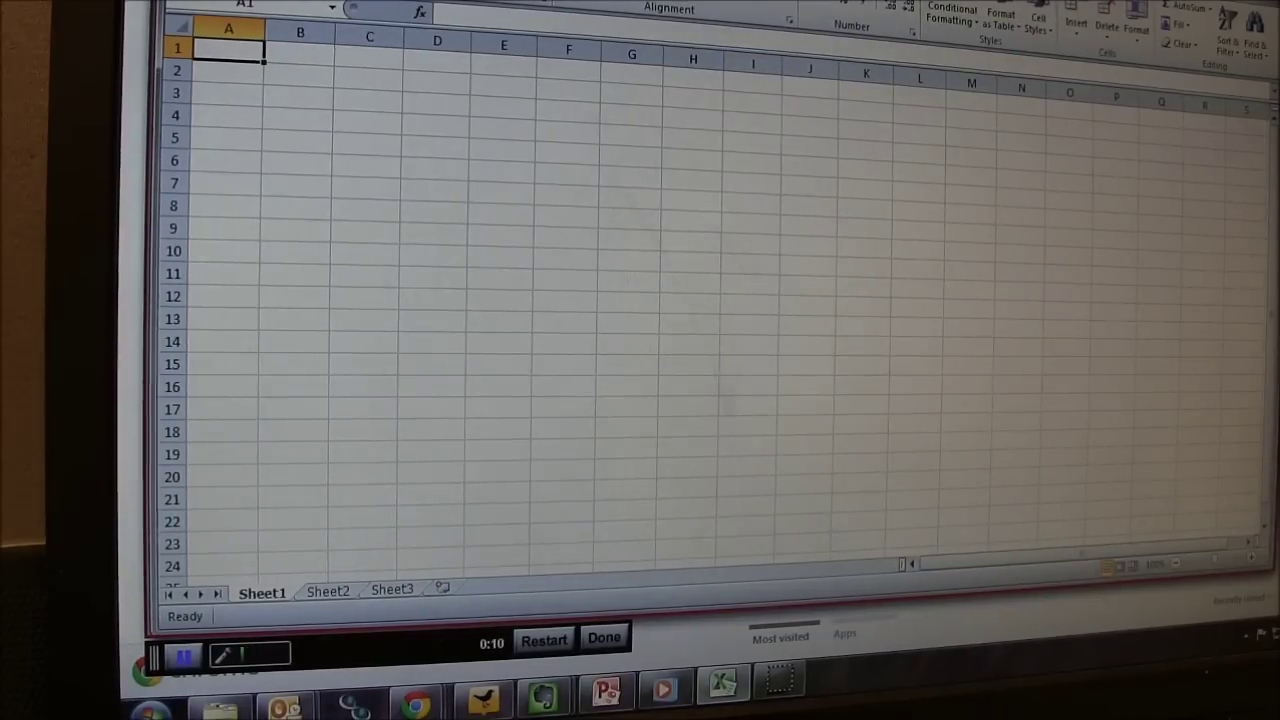
pyautogui.click(760, 2)
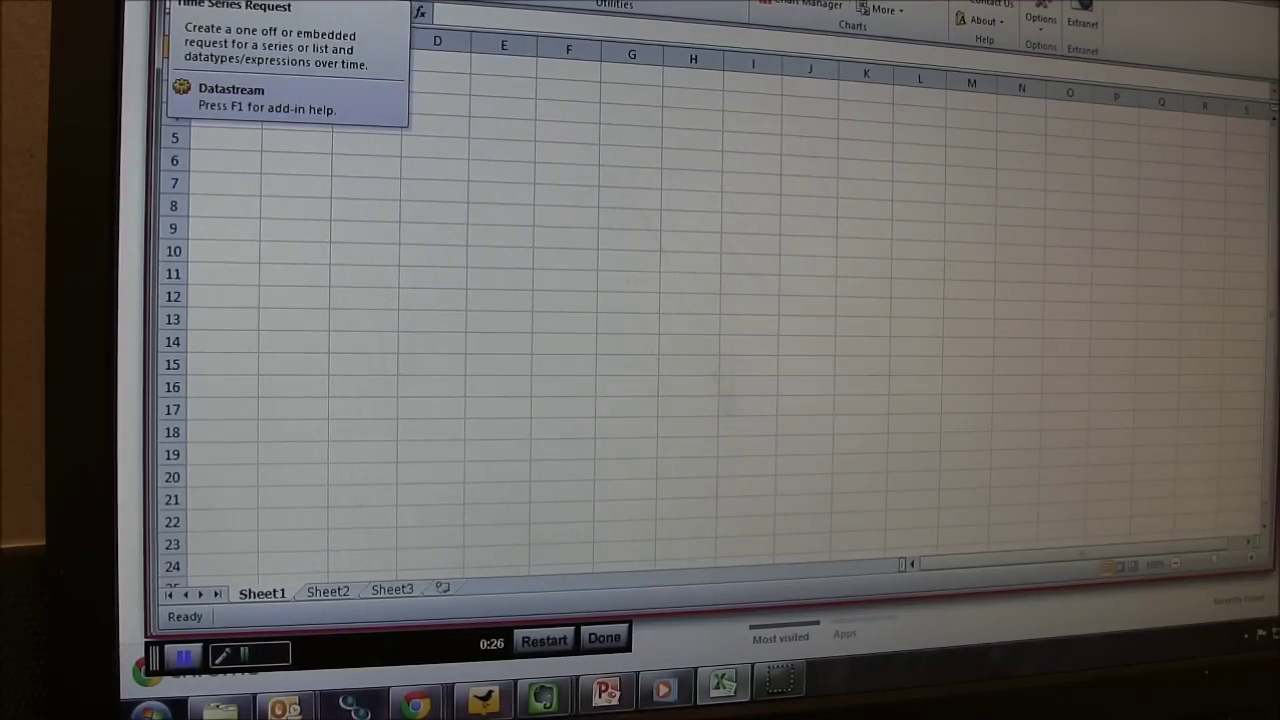
pyautogui.click(205, 2)
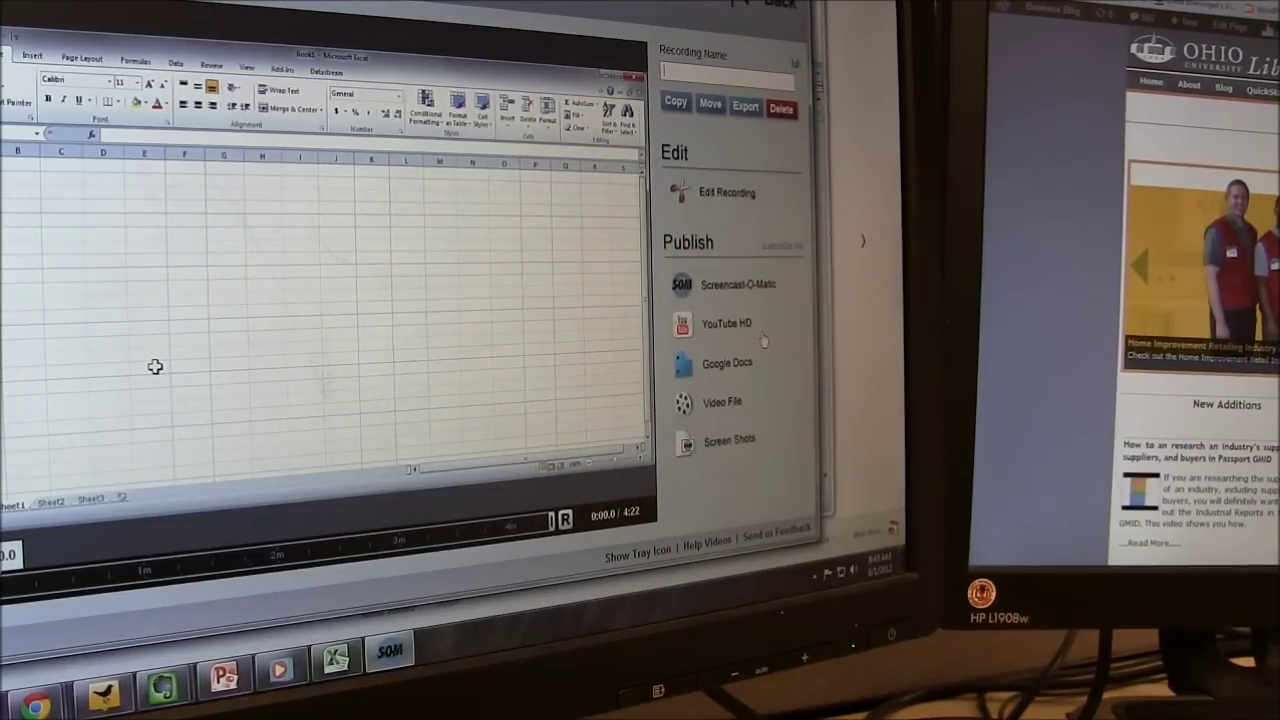
# Step: Publish the recording as a video file in Windows Media (AVI) format and start saving it
pyautogui.click(724, 403)
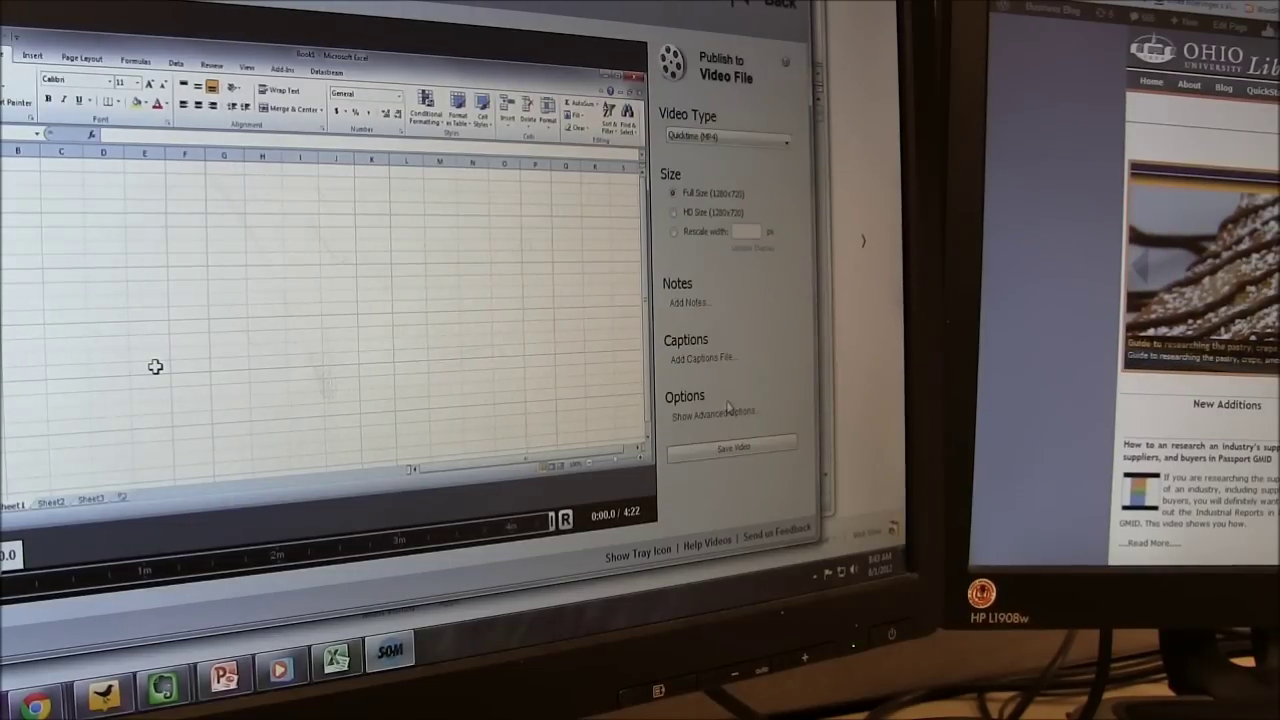
pyautogui.click(762, 146)
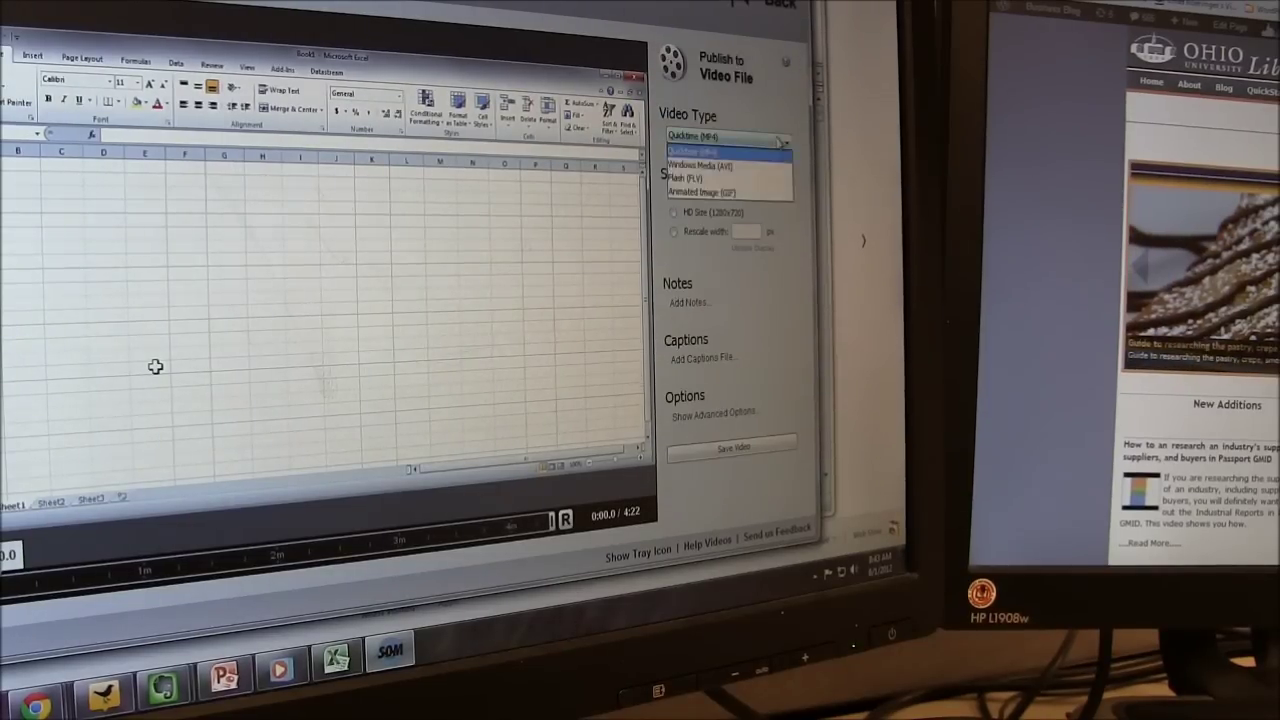
pyautogui.click(724, 167)
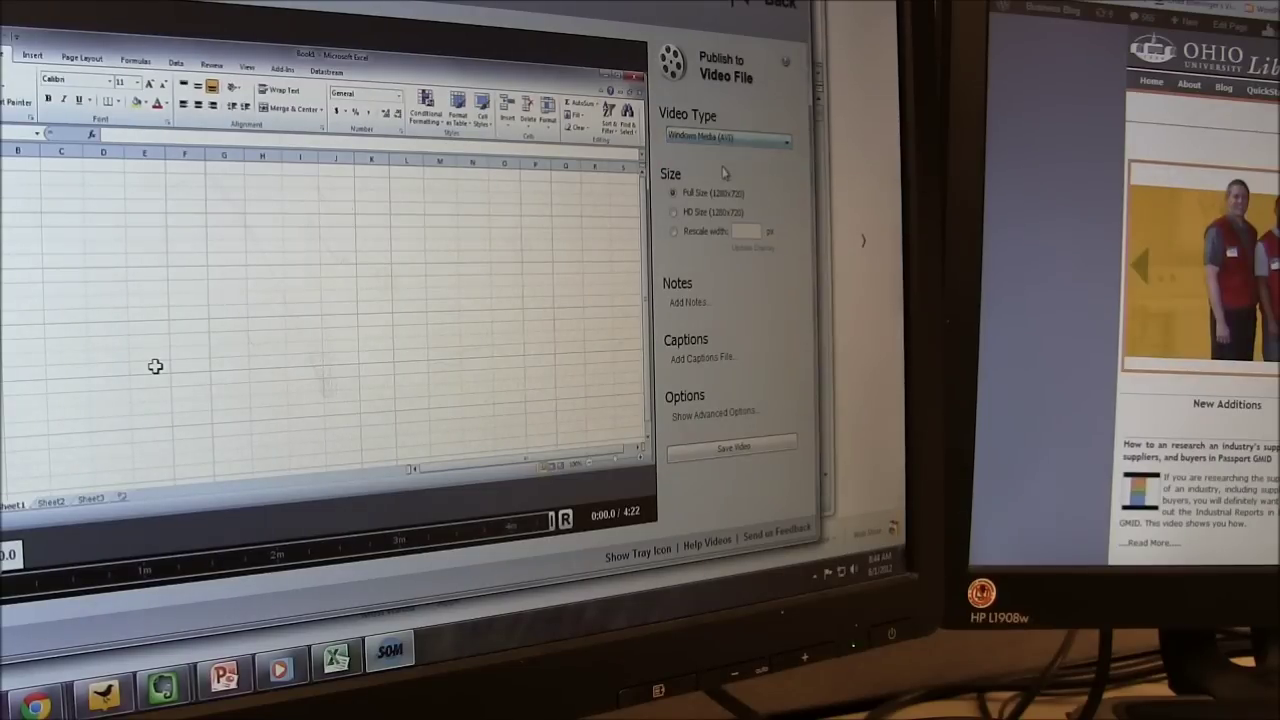
pyautogui.click(726, 452)
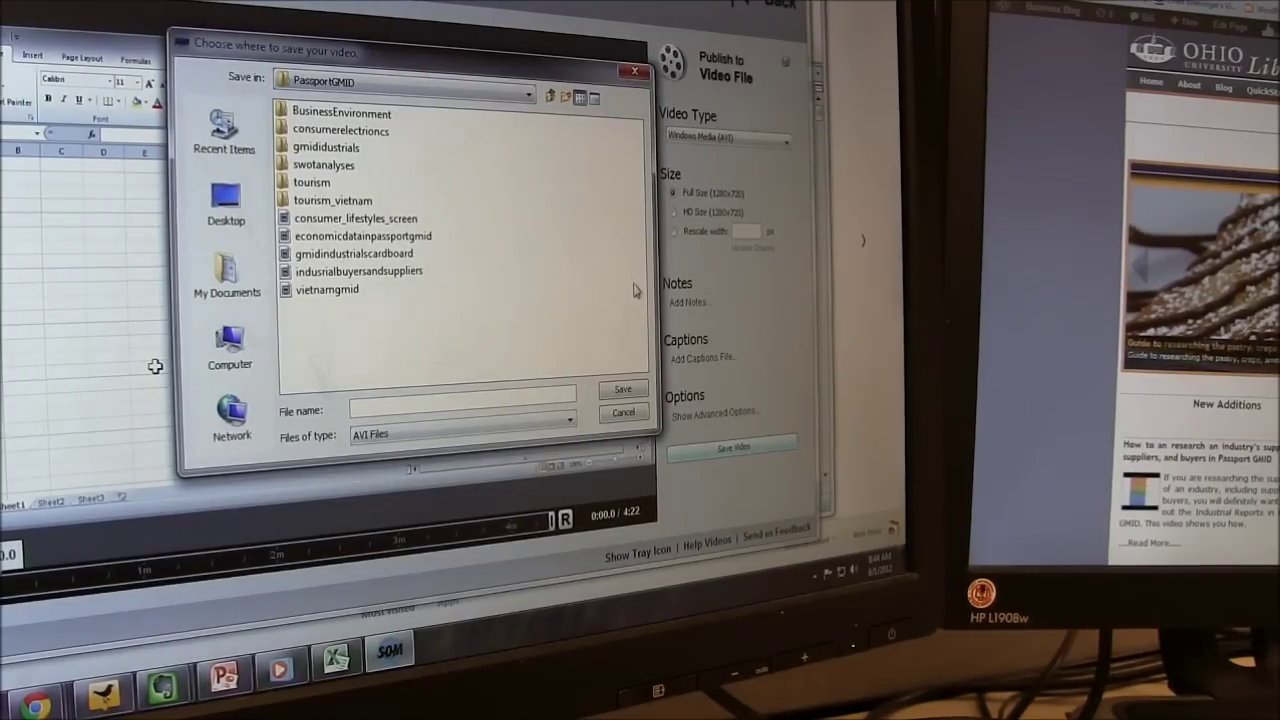
# Step: Save the video as datastreamscreencast.avi in a new datastream folder in the parent video folder
pyautogui.click(551, 97)
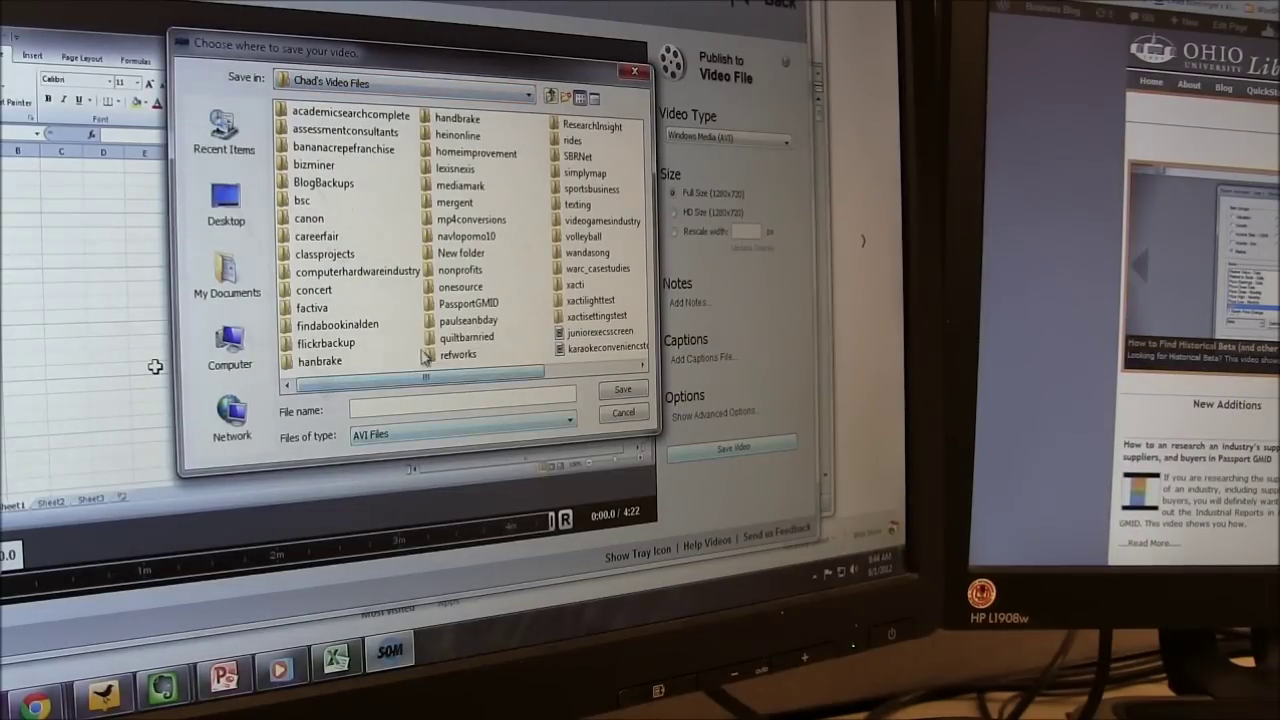
pyautogui.click(565, 97)
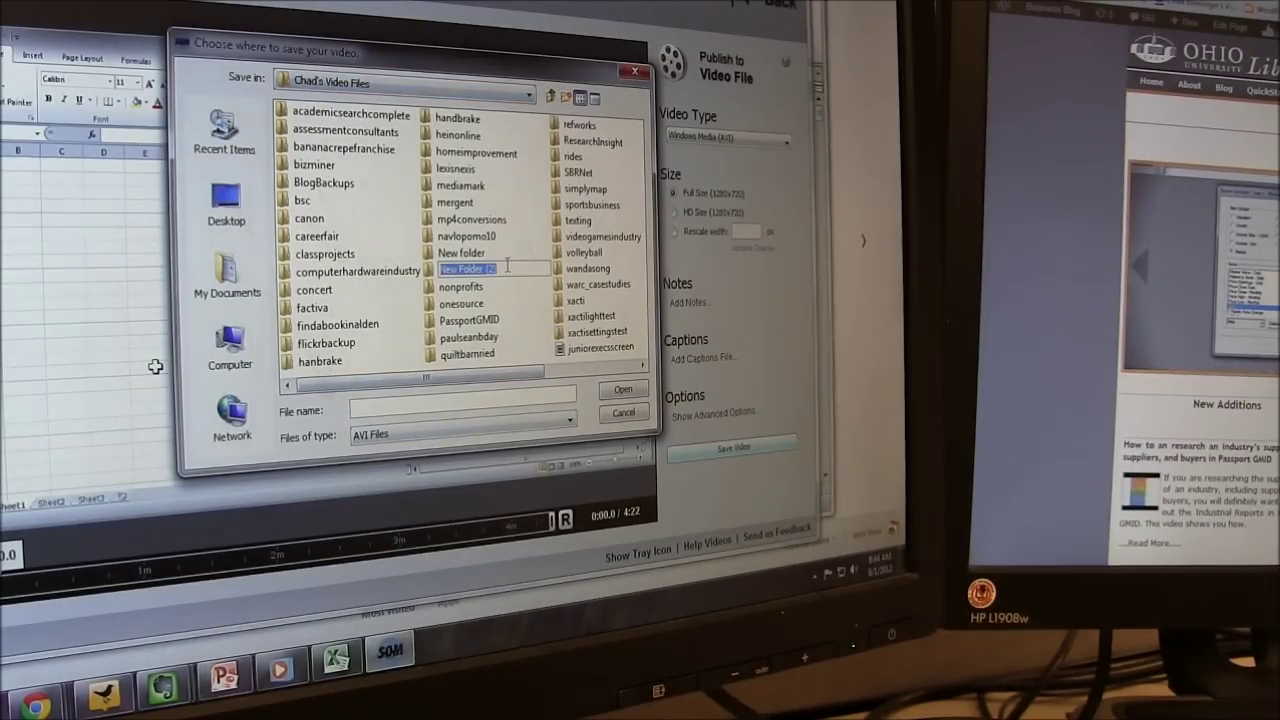
pyautogui.write('datastream')
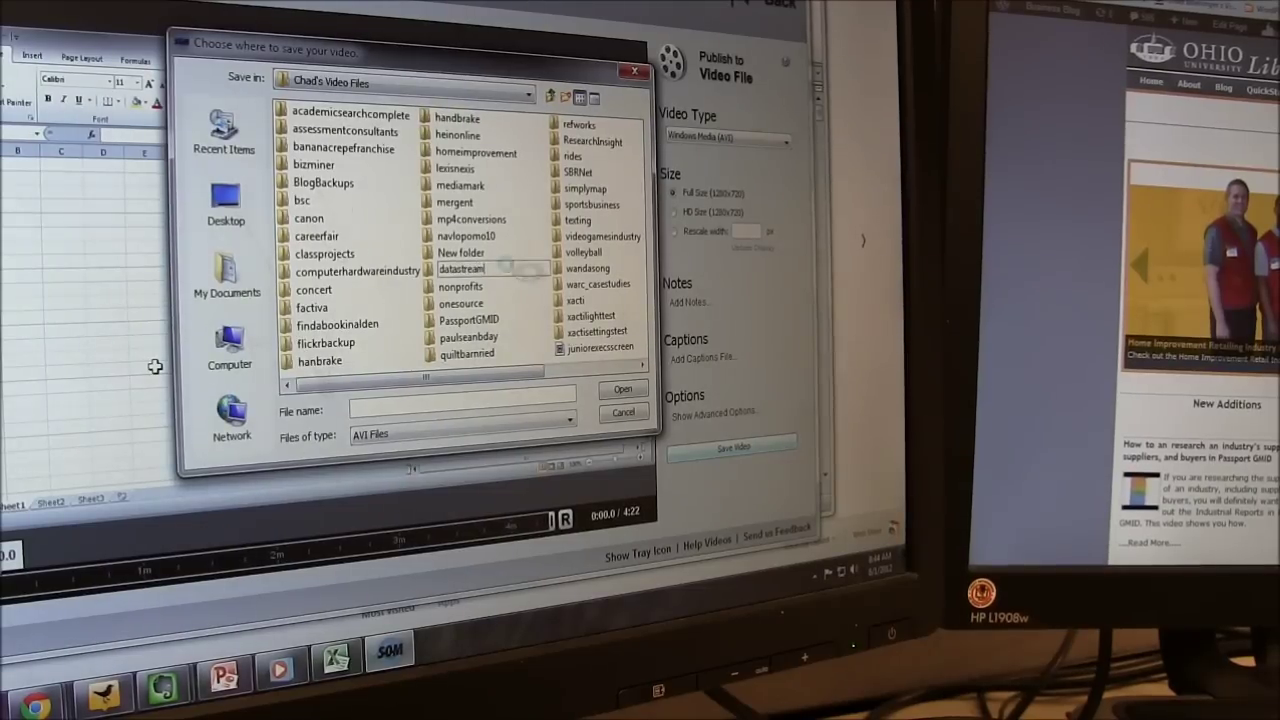
pyautogui.press('Return')
pyautogui.press('Return')
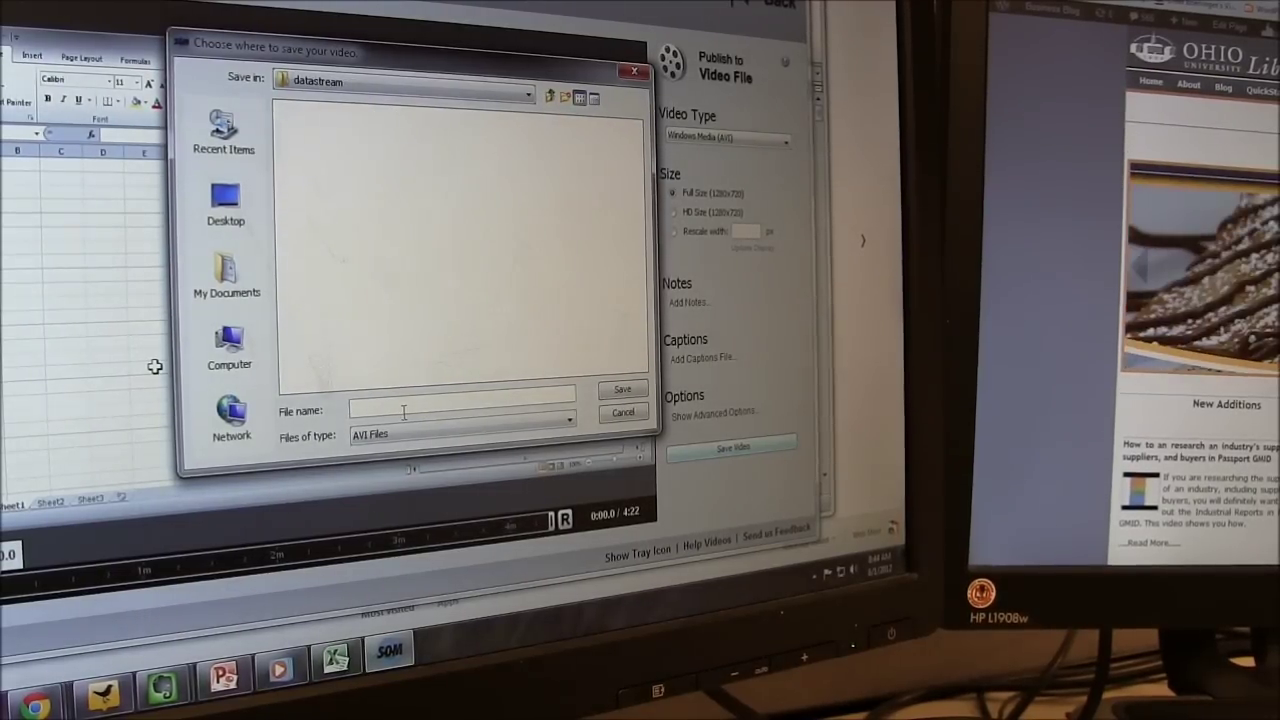
pyautogui.write('datastre')
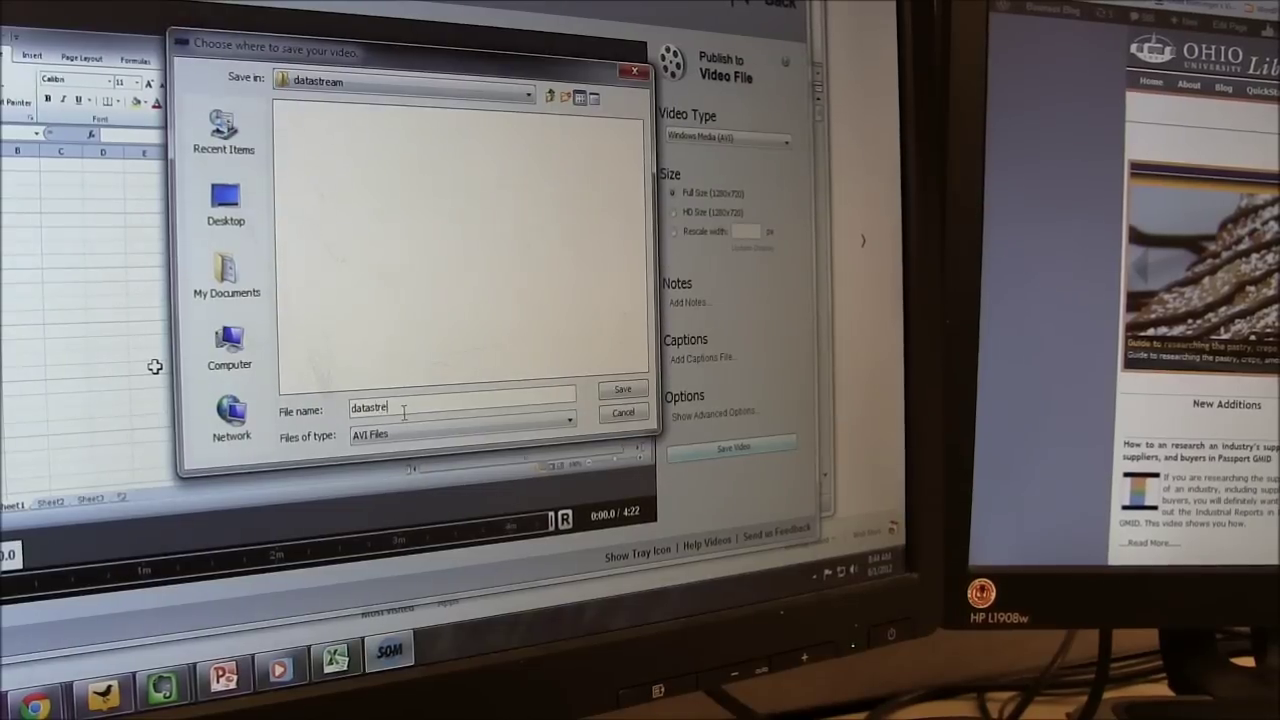
pyautogui.write('amoreencast')
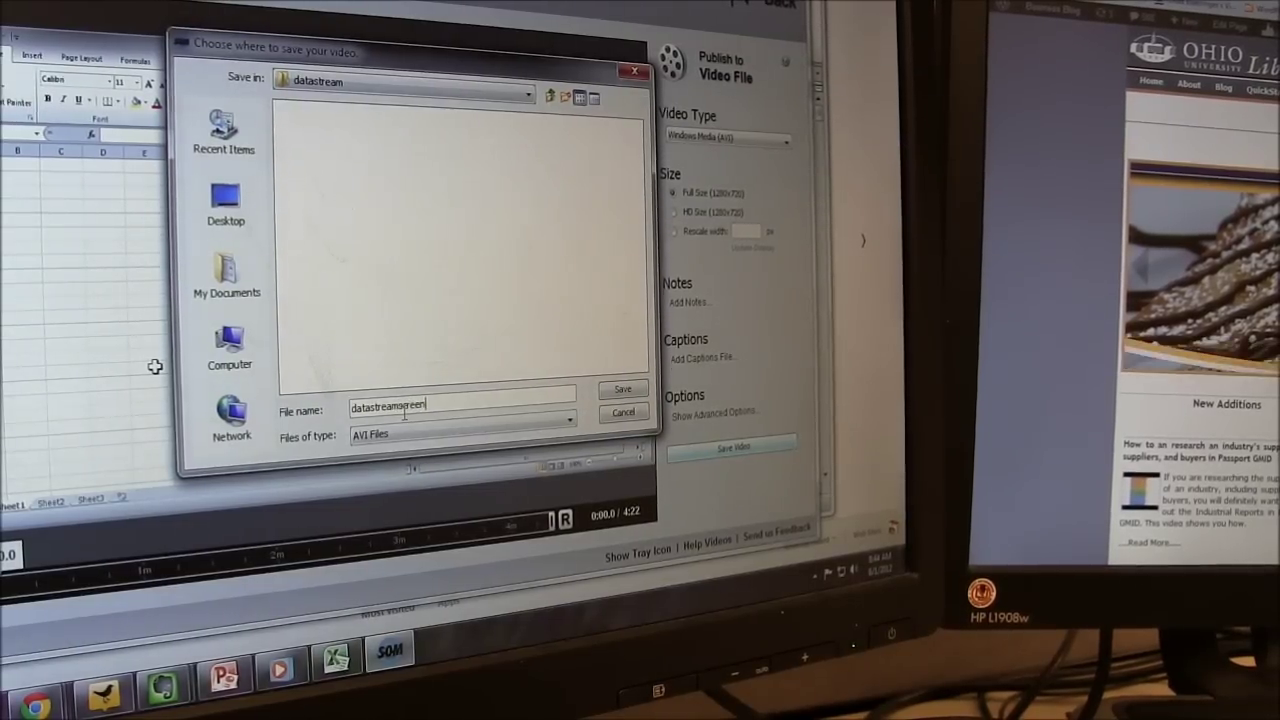
pyautogui.press('Return')
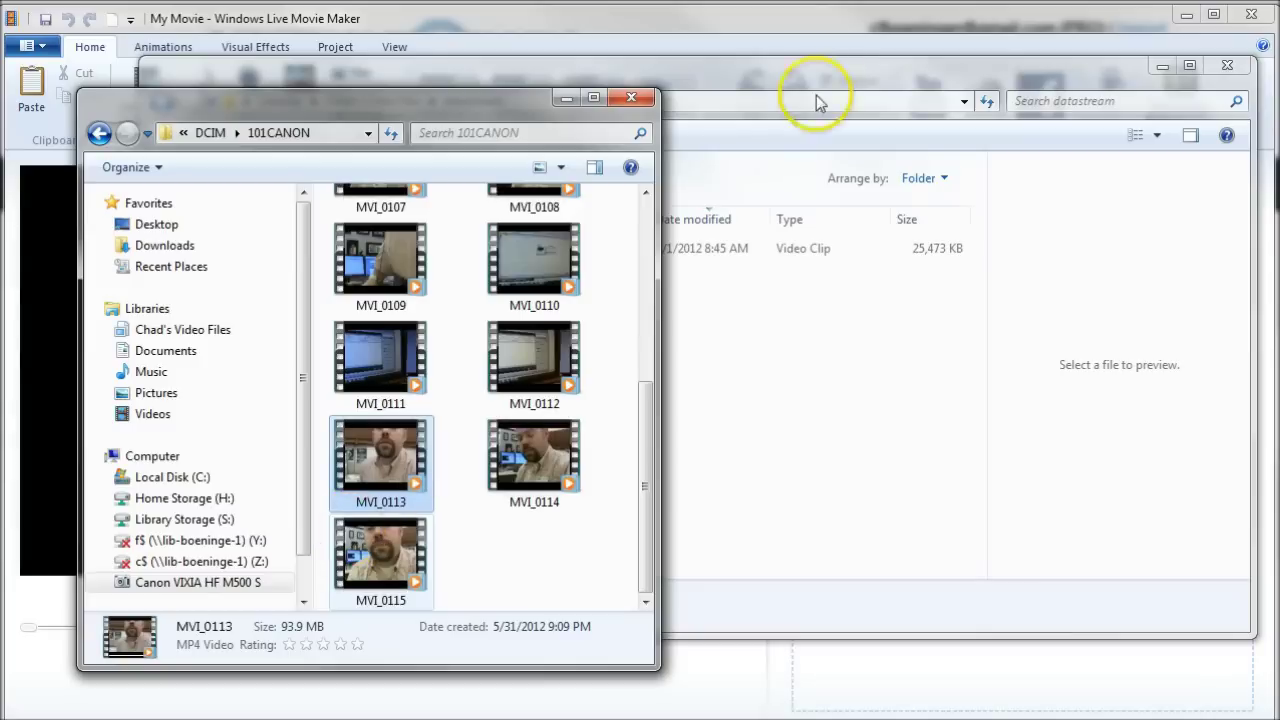
# Step: Drag the camera clip MVI_0113 from 101CANON into the datastream folder window
pyautogui.click(819, 70)
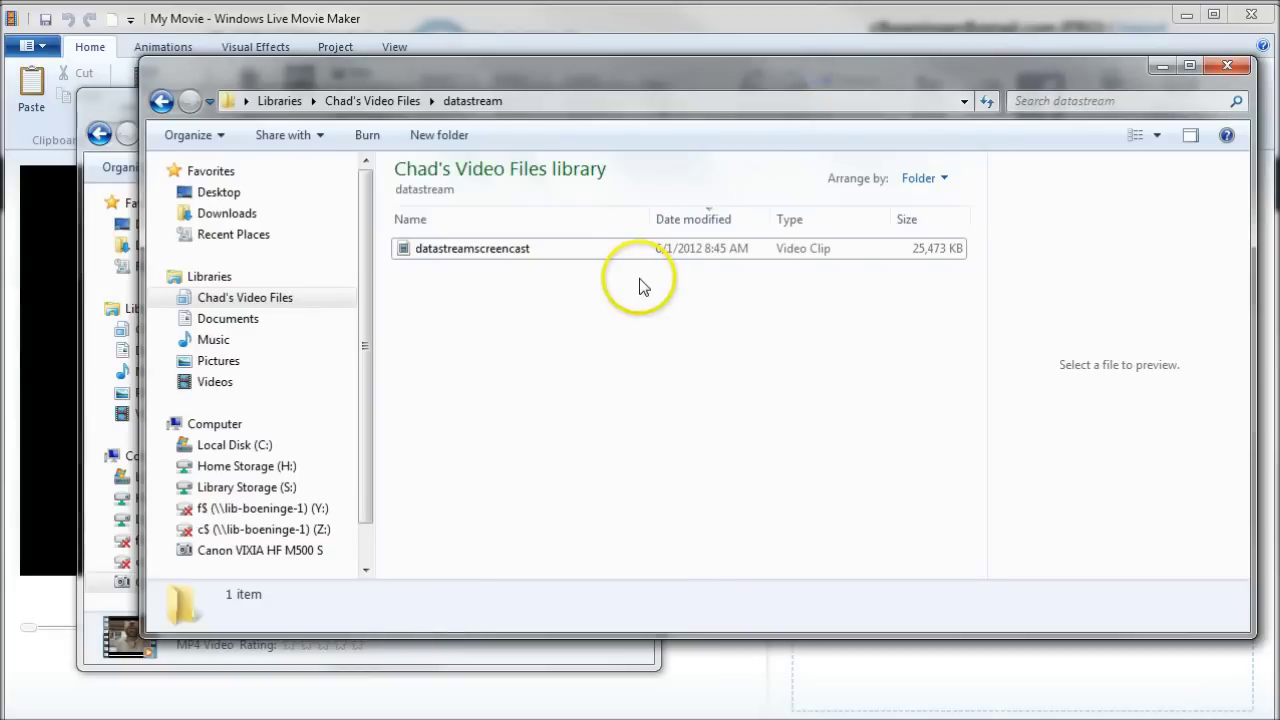
pyautogui.click(113, 102)
pyautogui.click(347, 462)
pyautogui.moveTo(384, 455); pyautogui.dragTo(814, 371)
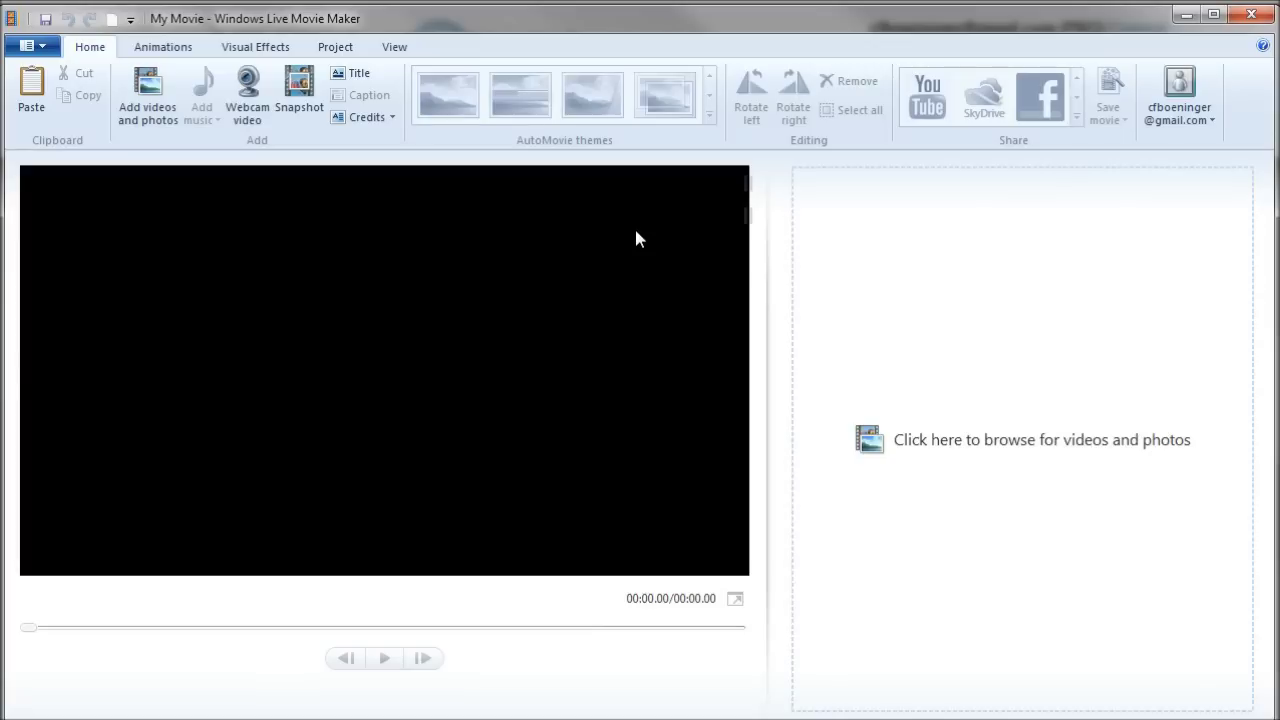
# Step: Drag MVI_0113 and datastreamscreencast together from the datastream folder onto the storyboard
pyautogui.hotkey('alt', 'Tab')
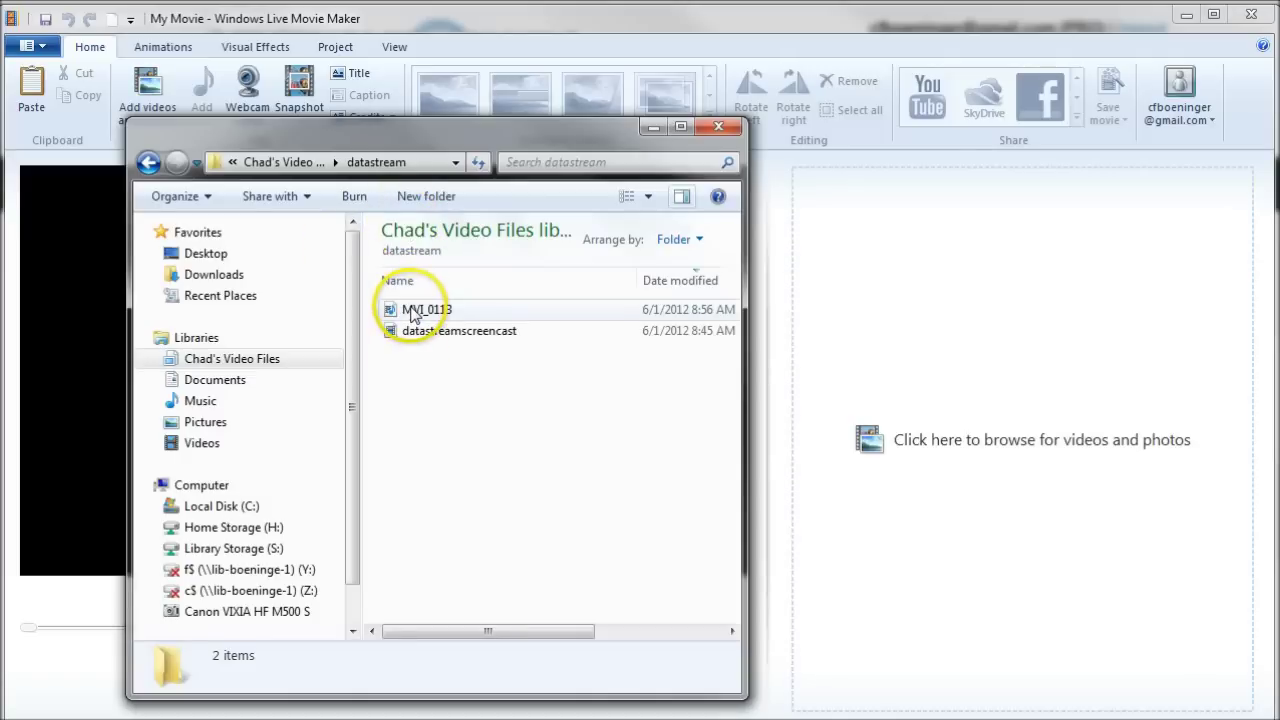
pyautogui.click(412, 309)
pyautogui.keyDown('shift'); pyautogui.click(420, 331); pyautogui.keyUp('shift')
pyautogui.moveTo(414, 323); pyautogui.dragTo(971, 310)
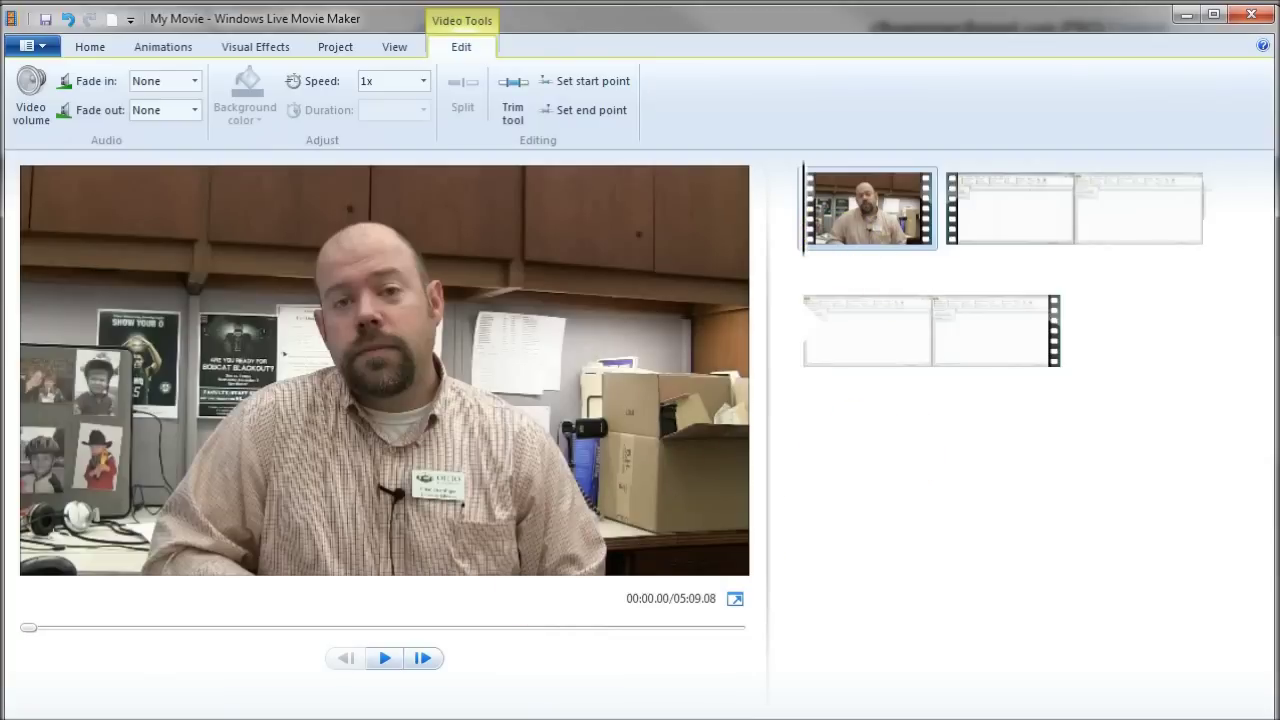
# Step: Trim the clip's opening by cutting at 00:00.77 and 00:03.69 and deleting the leading pieces
pyautogui.click(392, 660)
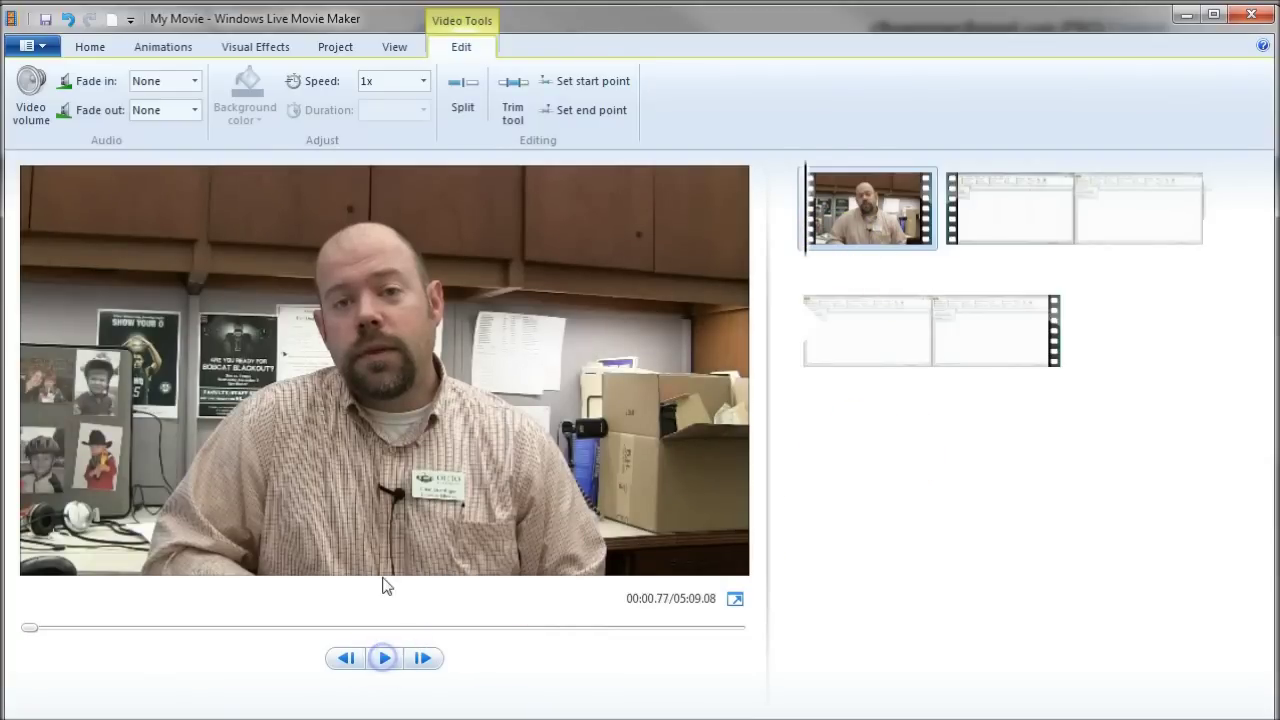
pyautogui.click(460, 106)
pyautogui.press('Delete')
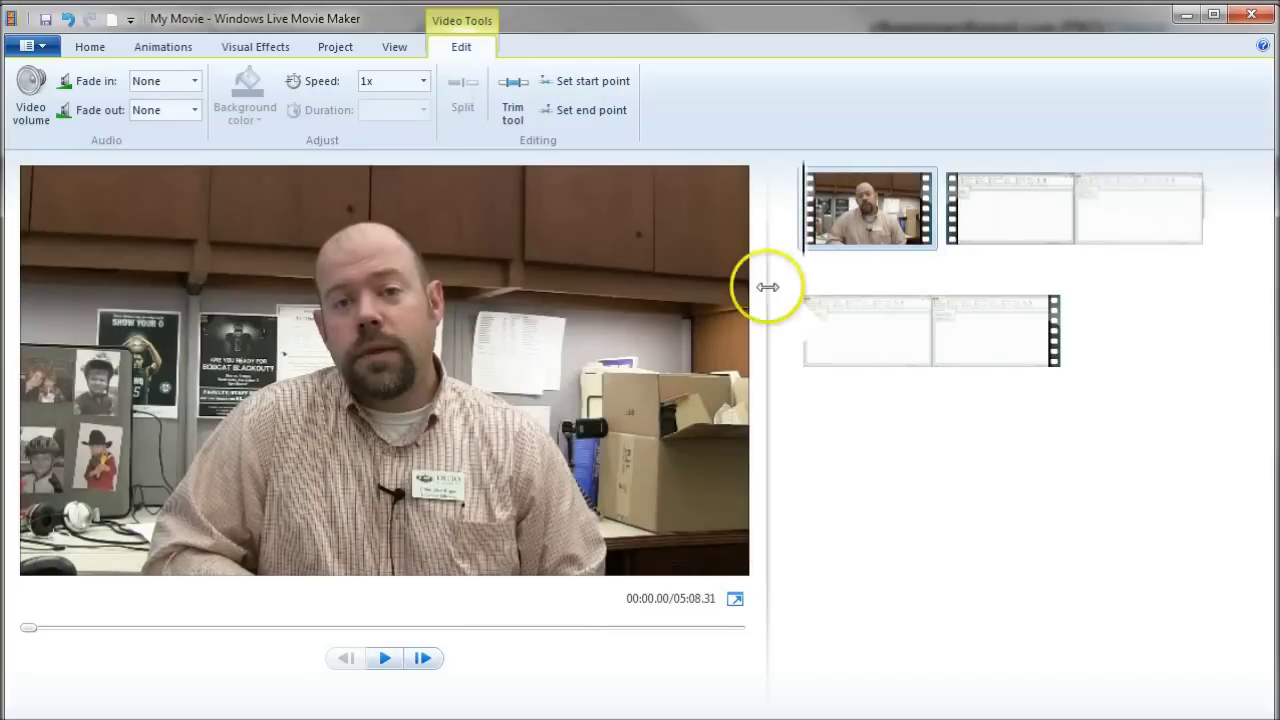
pyautogui.click(384, 658)
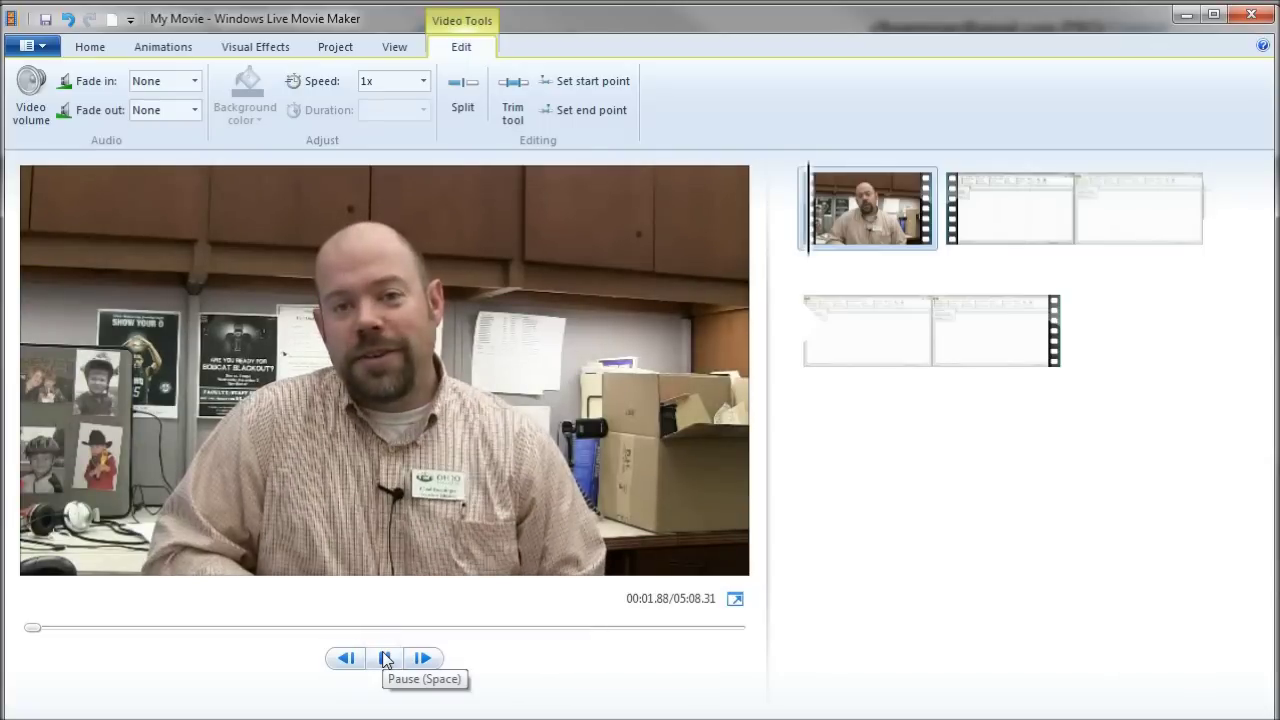
pyautogui.click(384, 658)
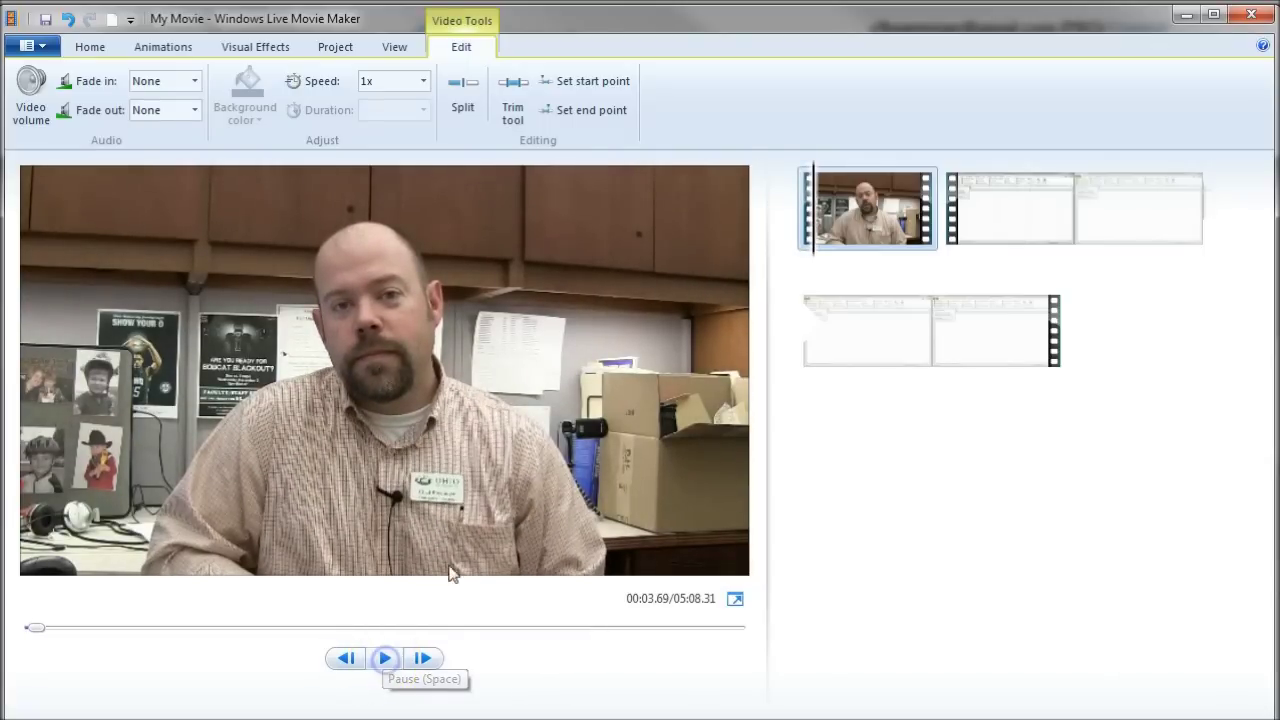
pyautogui.click(460, 95)
pyautogui.click(900, 222)
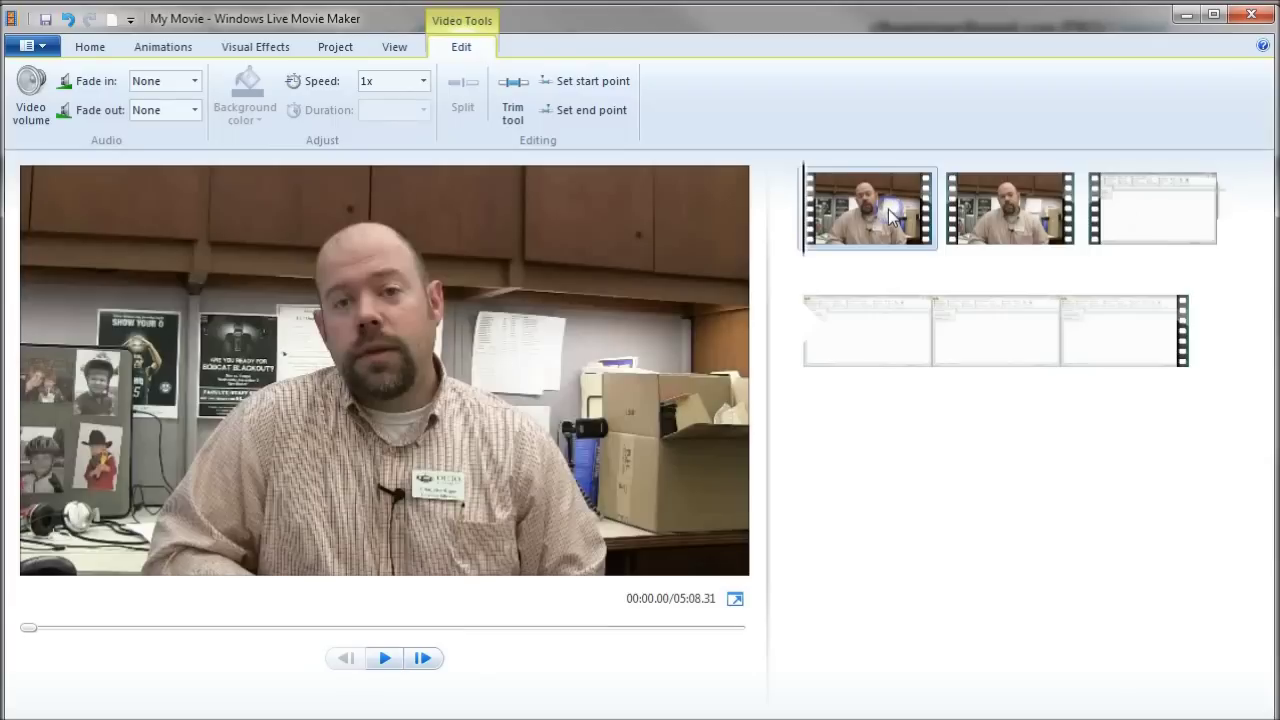
pyautogui.press('Delete')
# Step: Cut another 00:01.24 off the start of the trimmed clip
pyautogui.click(384, 658)
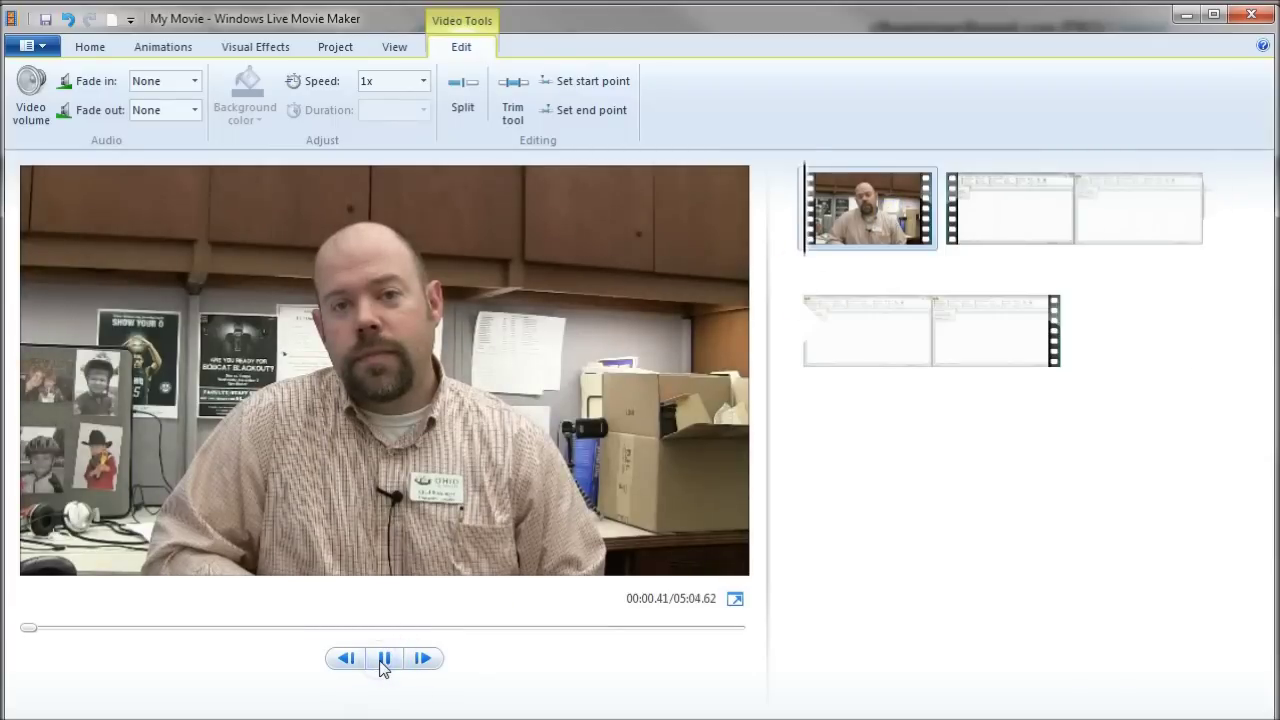
pyautogui.click(384, 660)
pyautogui.click(462, 90)
pyautogui.click(638, 232)
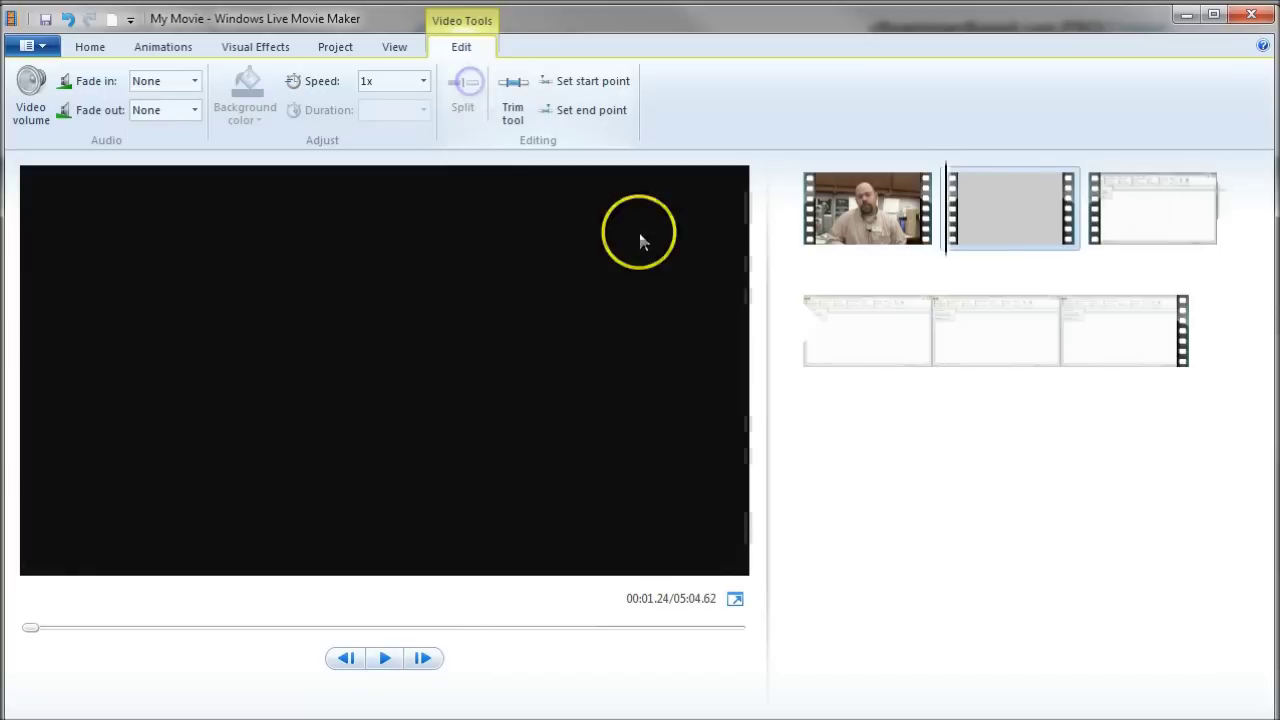
pyautogui.click(836, 222)
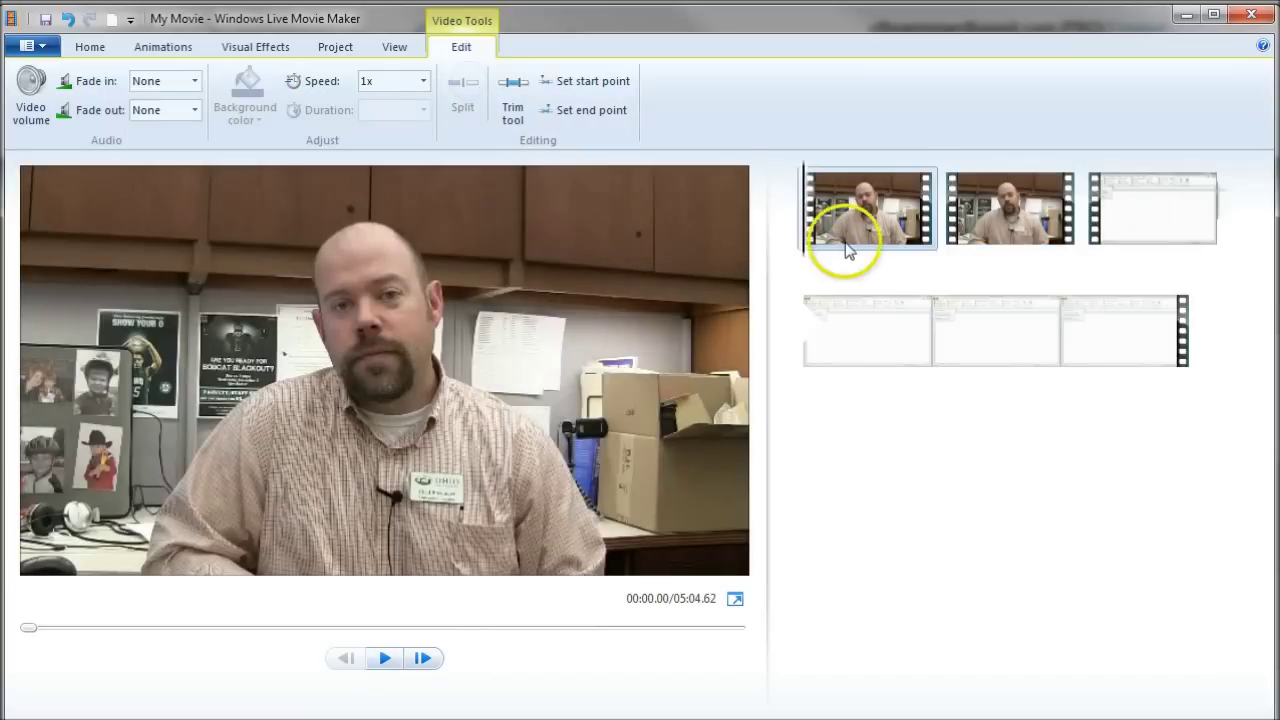
pyautogui.press('Delete')
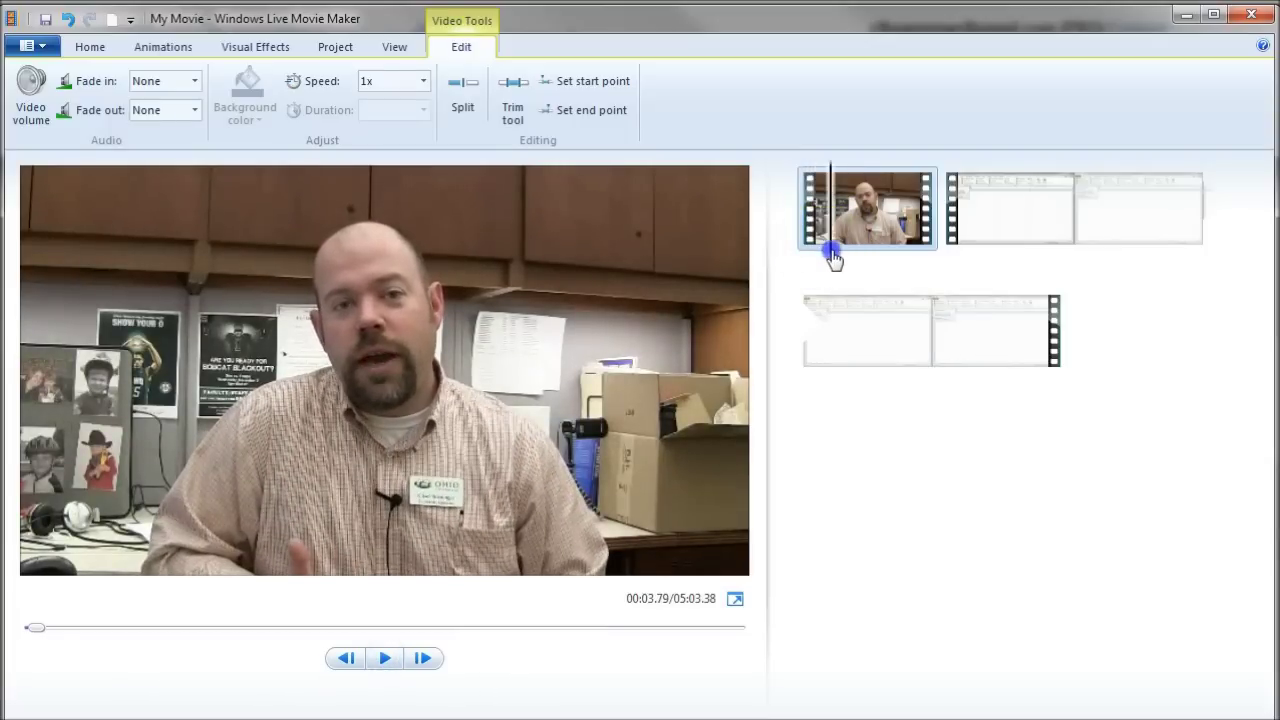
# Step: Scrub forward from about 00:14.87 and split the opening clip at 00:30.42
pyautogui.moveTo(831, 251); pyautogui.dragTo(852, 258)
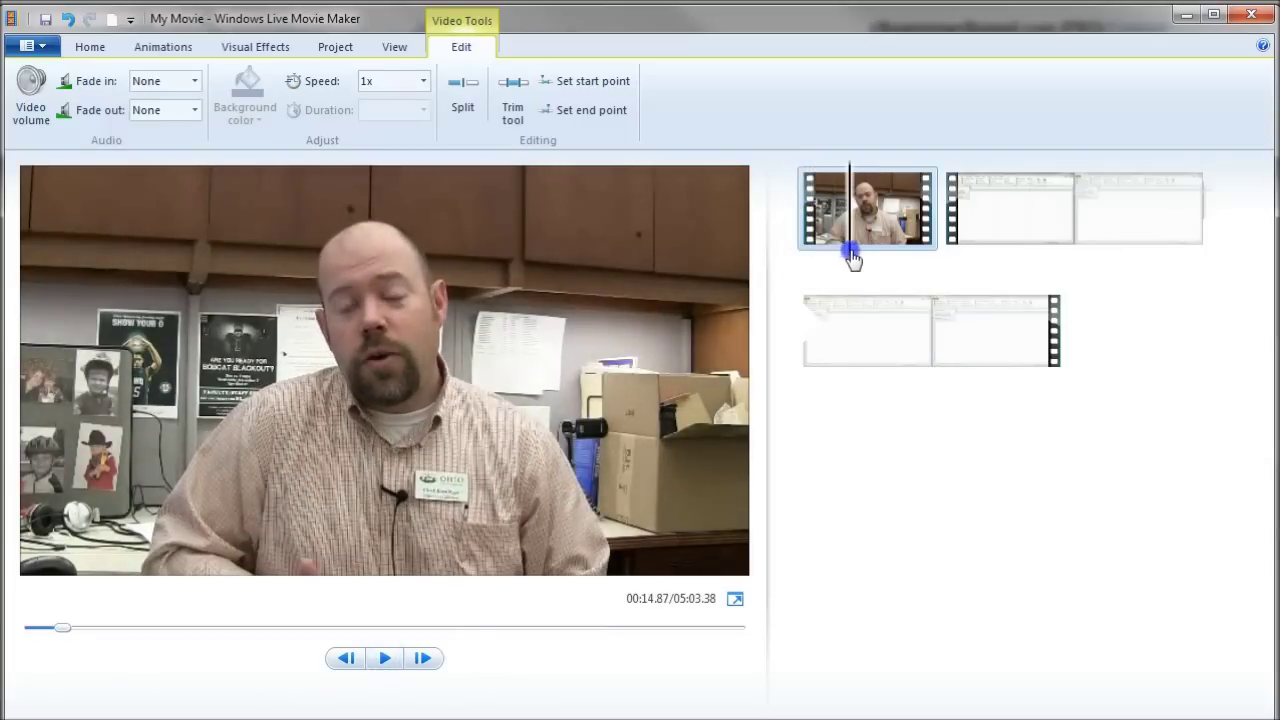
pyautogui.click(387, 659)
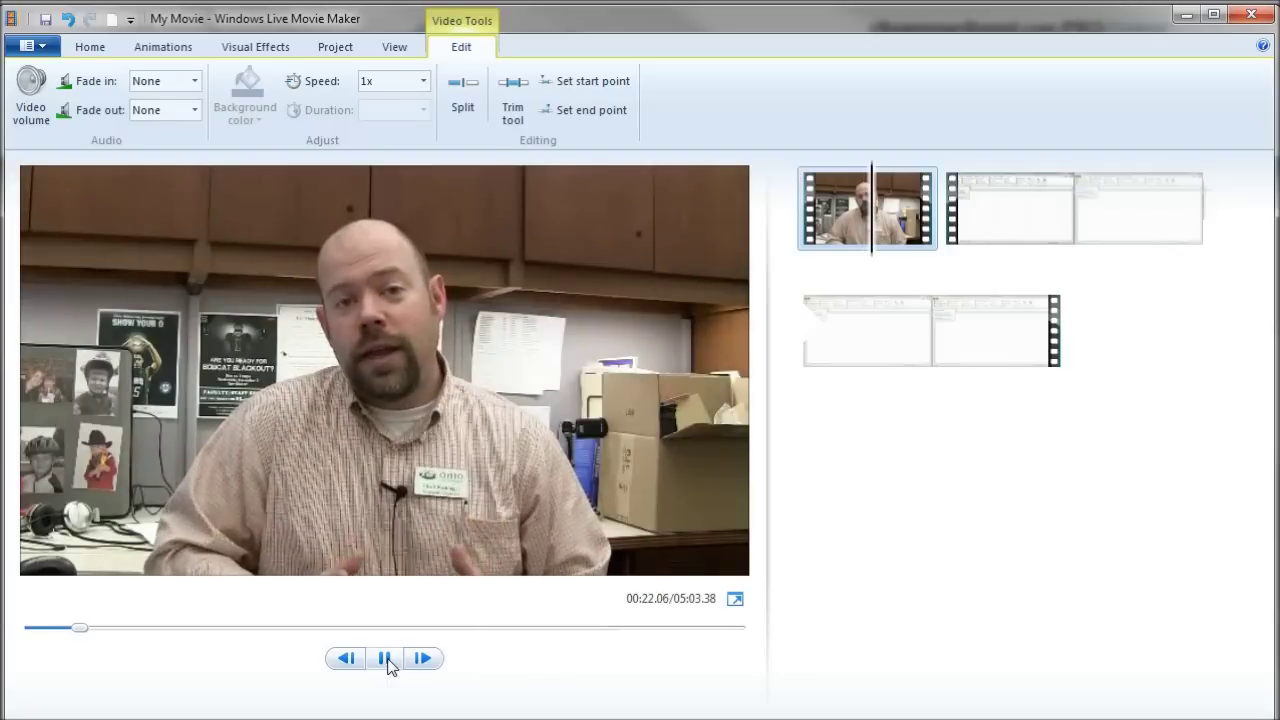
pyautogui.click(386, 662)
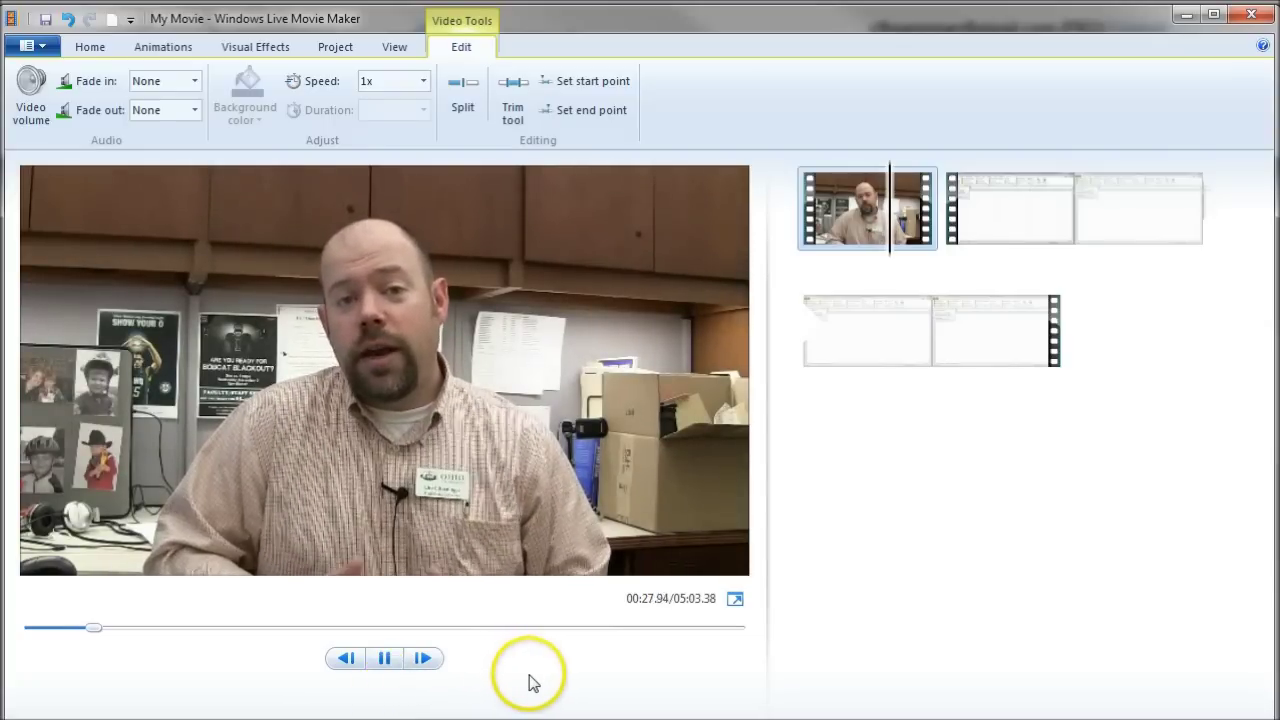
pyautogui.click(387, 658)
pyautogui.click(470, 100)
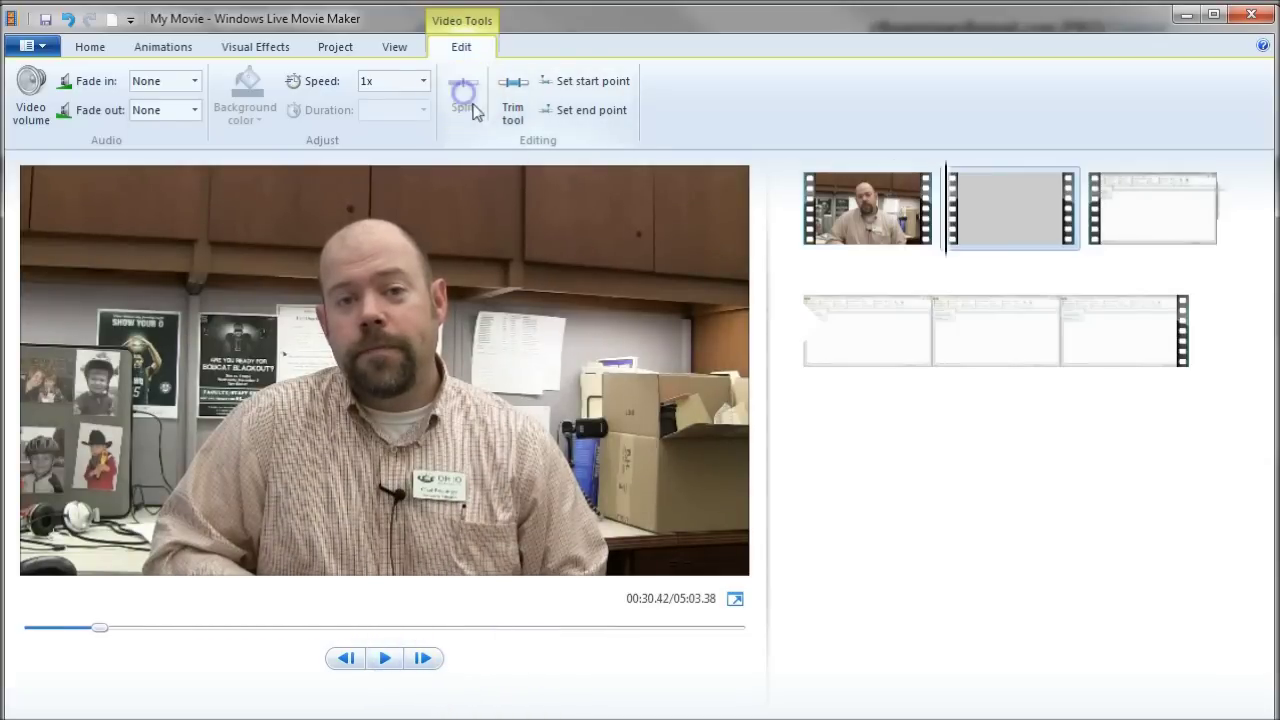
# Step: Move the split-off clip to the movie's end and delete its short start piece cut at 04:53.07
pyautogui.moveTo(980, 222); pyautogui.dragTo(1233, 355)
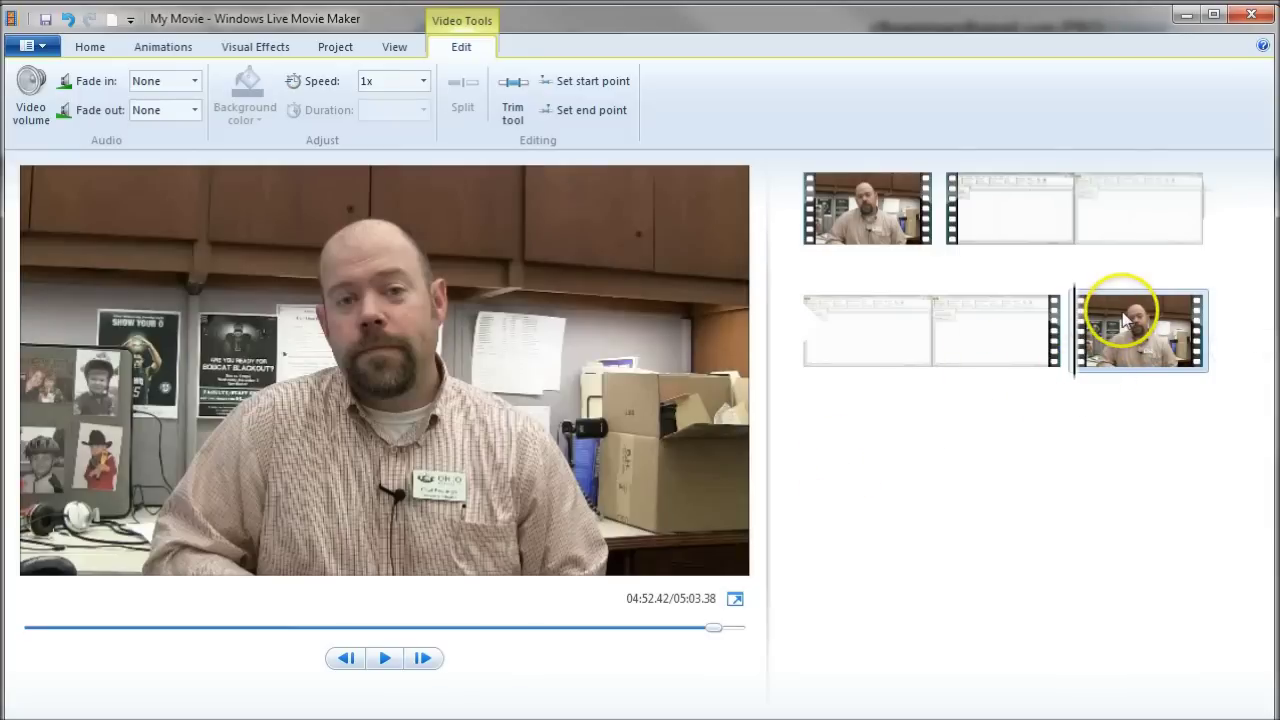
pyautogui.click(385, 658)
pyautogui.click(385, 658)
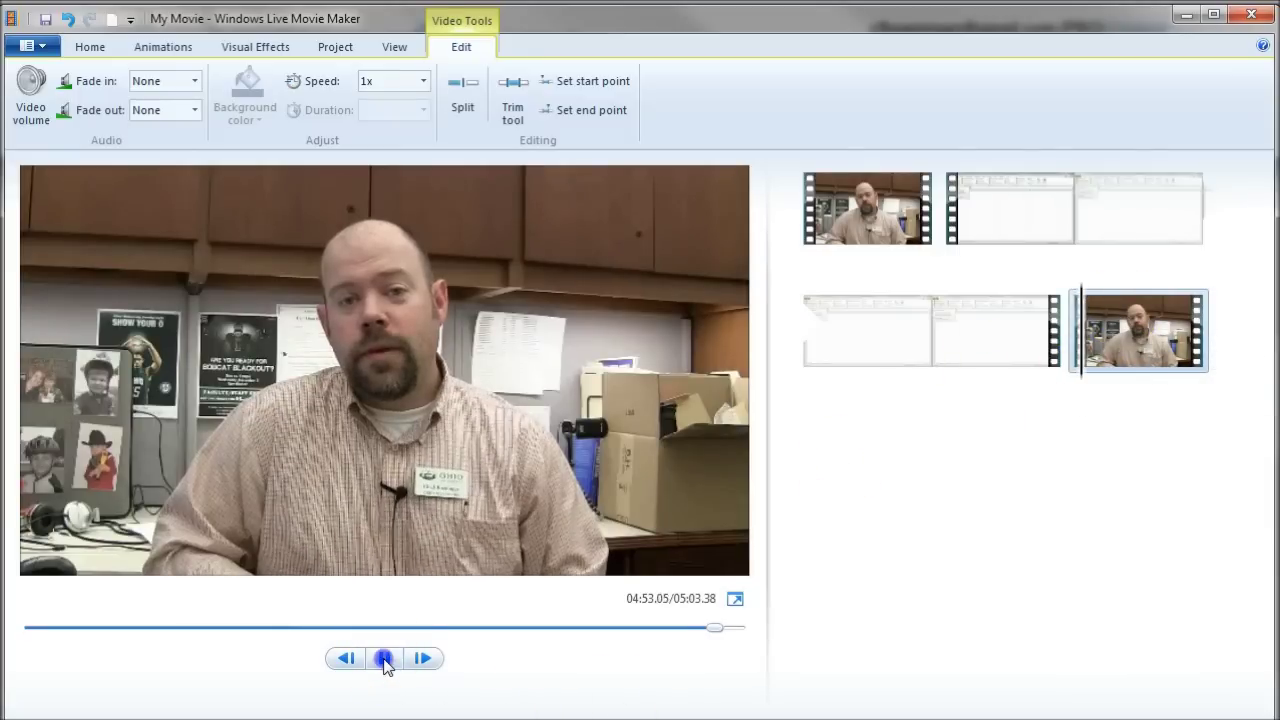
pyautogui.click(1080, 365)
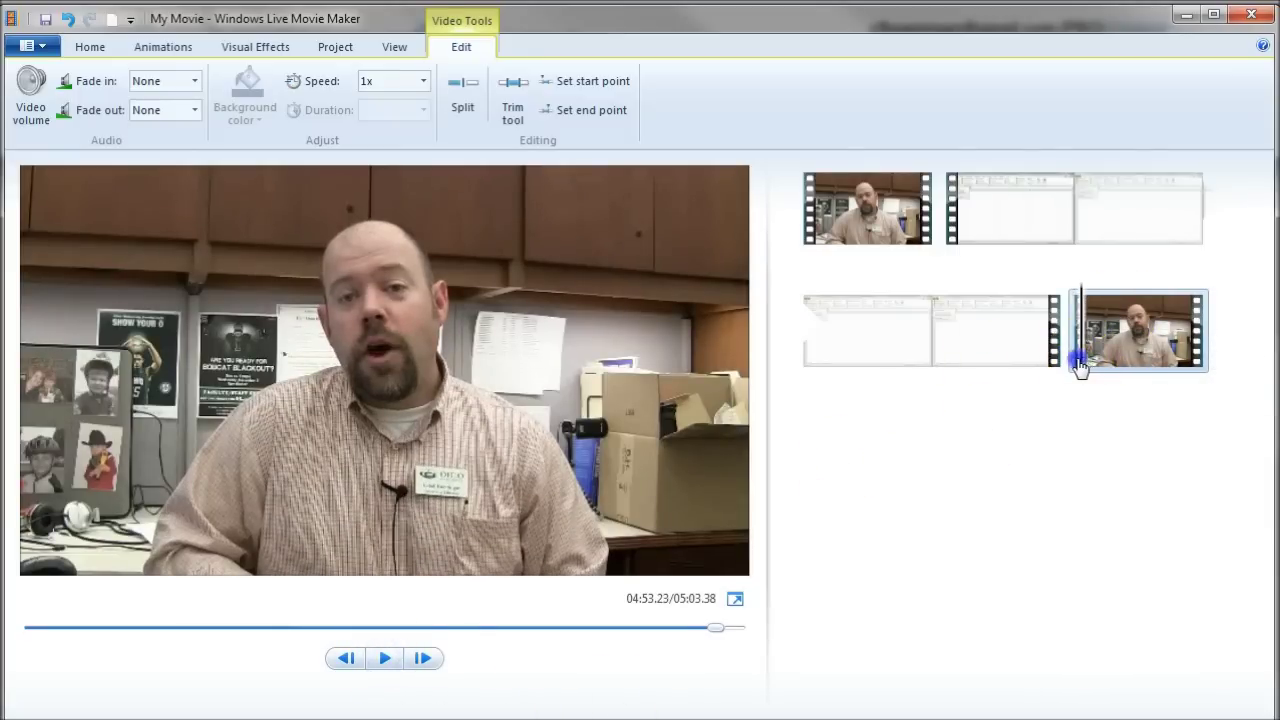
pyautogui.click(386, 658)
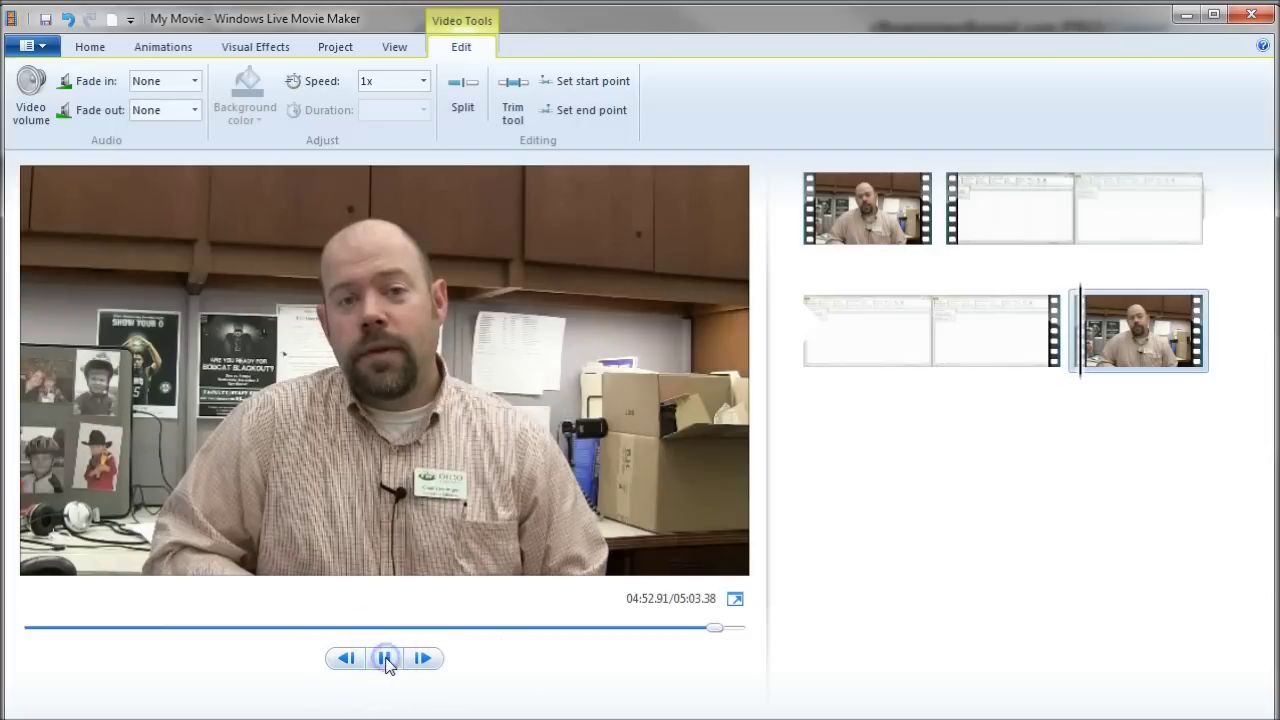
pyautogui.click(386, 658)
pyautogui.click(462, 92)
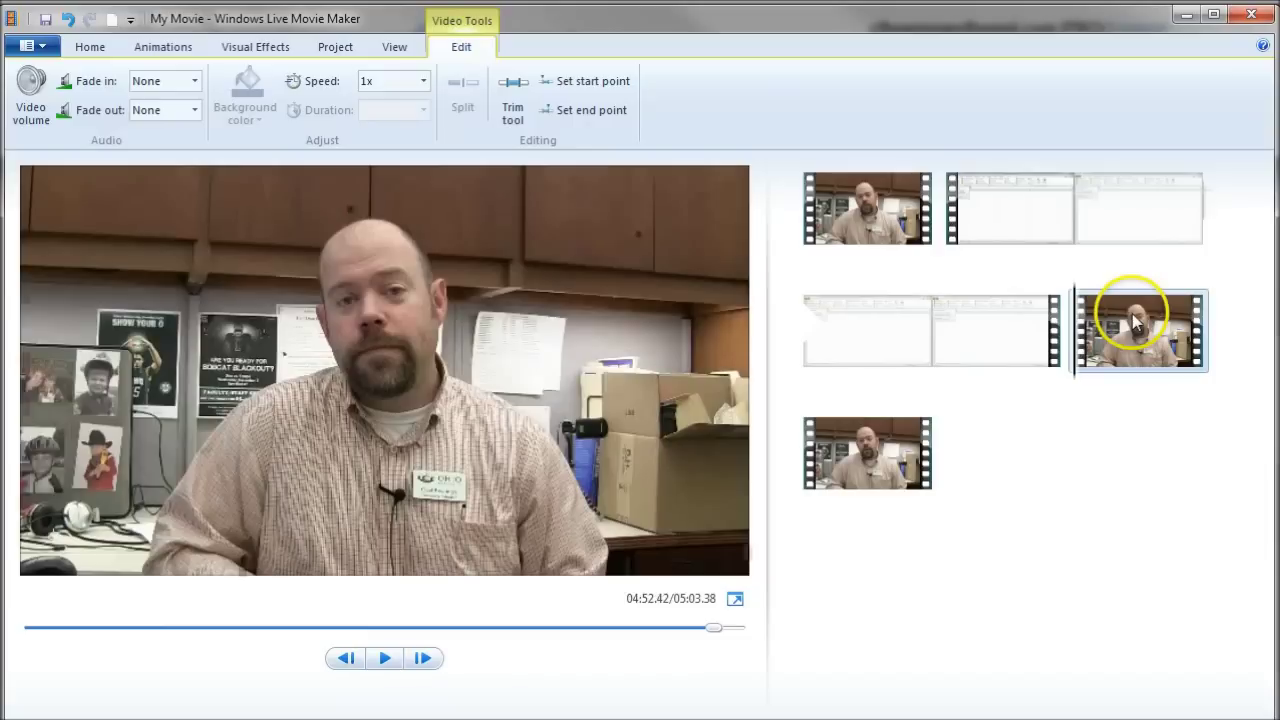
pyautogui.press('Delete')
# Step: Cut the final clip at 04:58.93, delete the trailing tail, and return to the movie's start
pyautogui.click(386, 658)
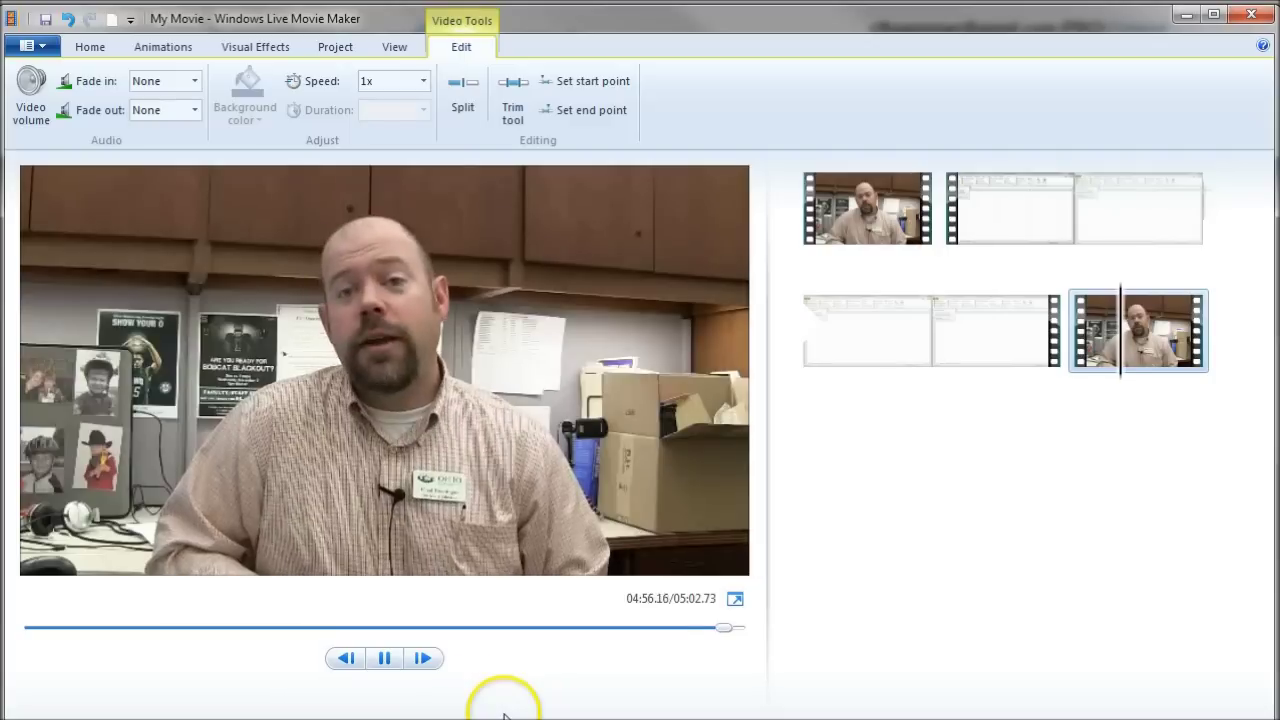
pyautogui.click(385, 658)
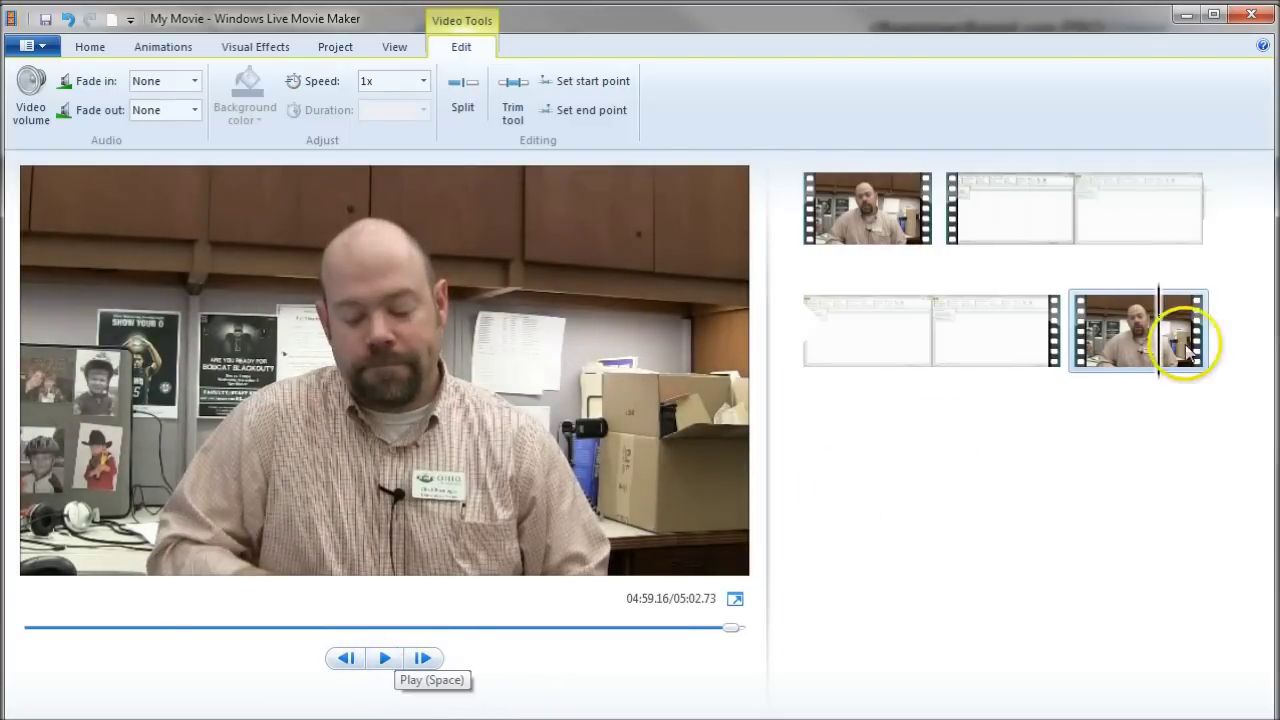
pyautogui.click(1155, 355)
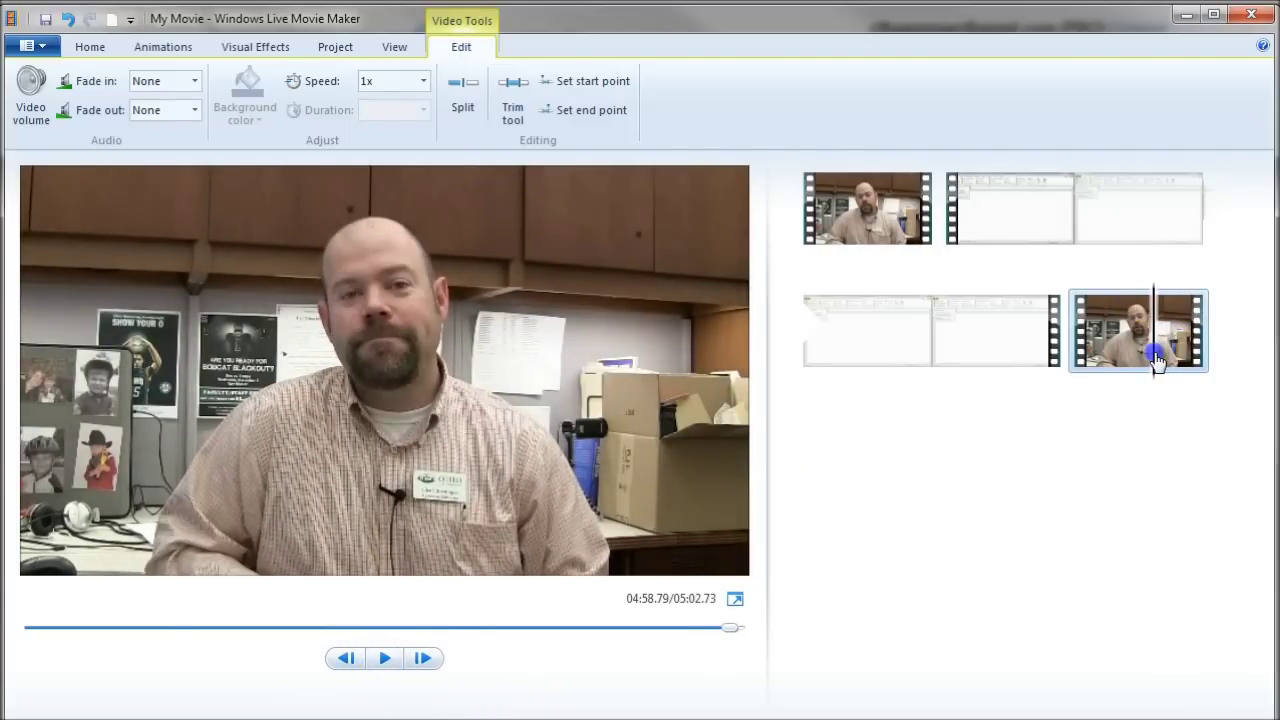
pyautogui.click(385, 658)
pyautogui.click(385, 658)
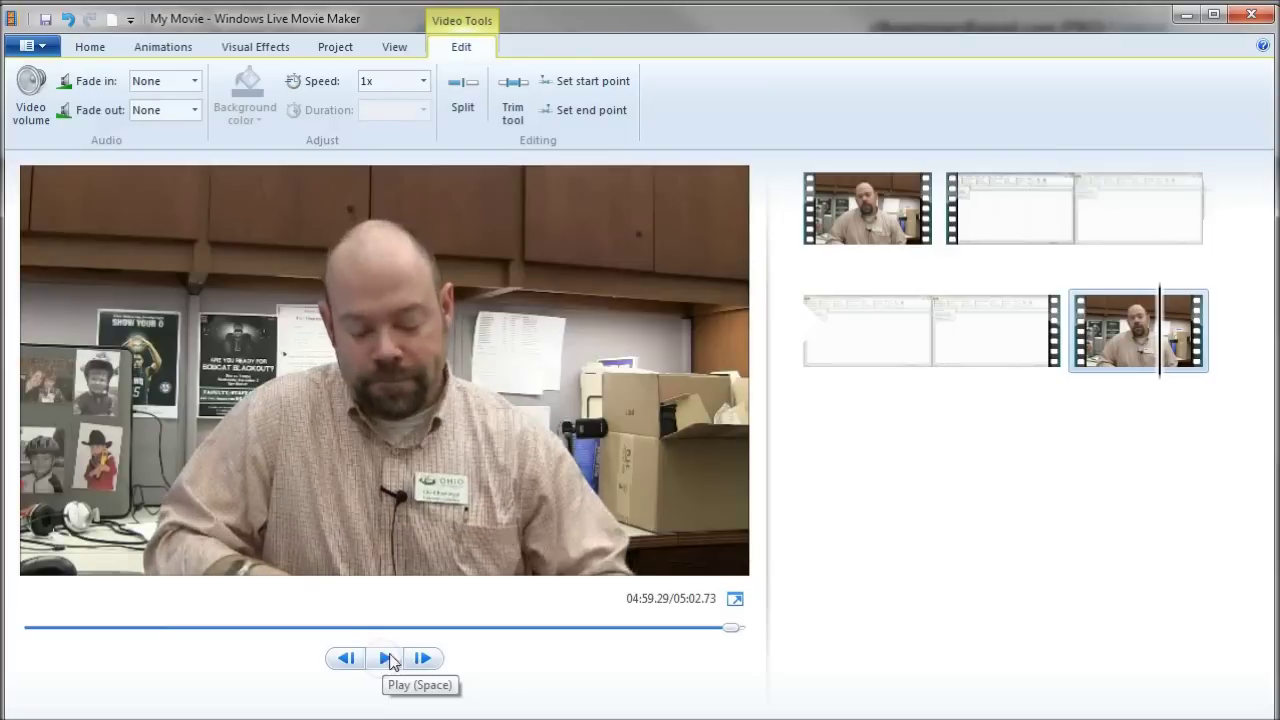
pyautogui.click(1143, 370)
pyautogui.click(380, 660)
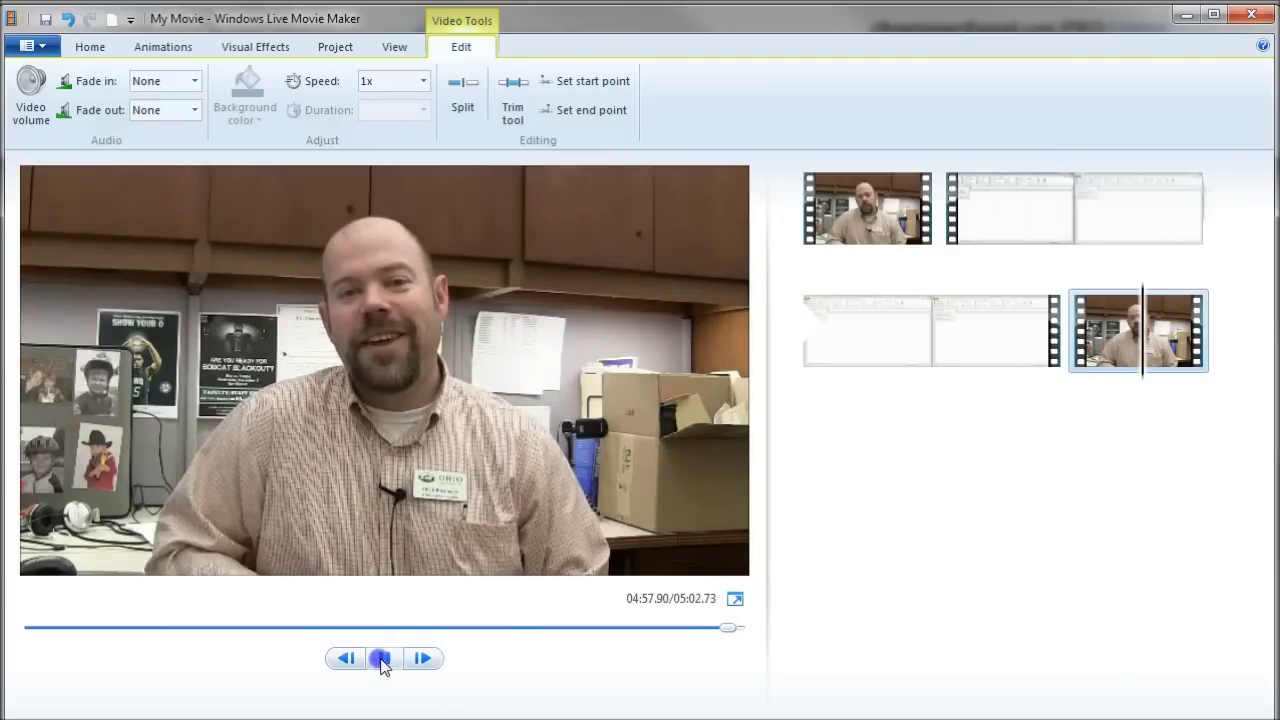
pyautogui.click(380, 660)
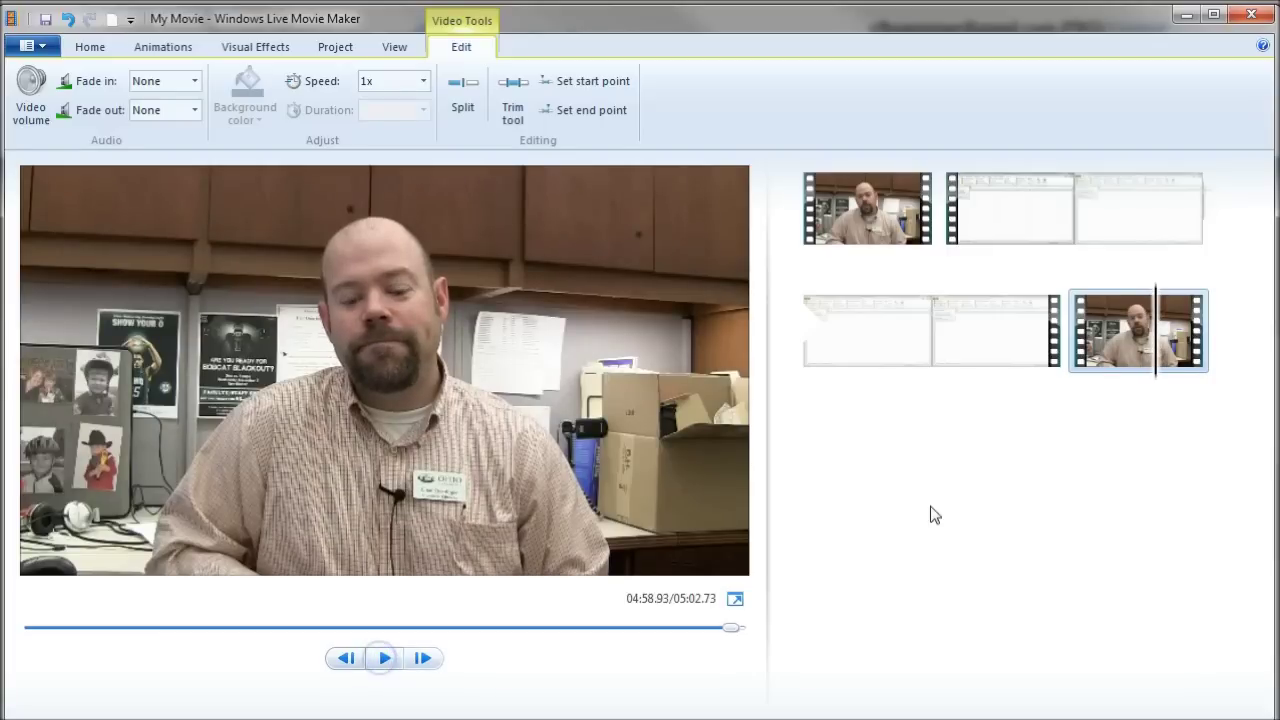
pyautogui.click(1157, 368)
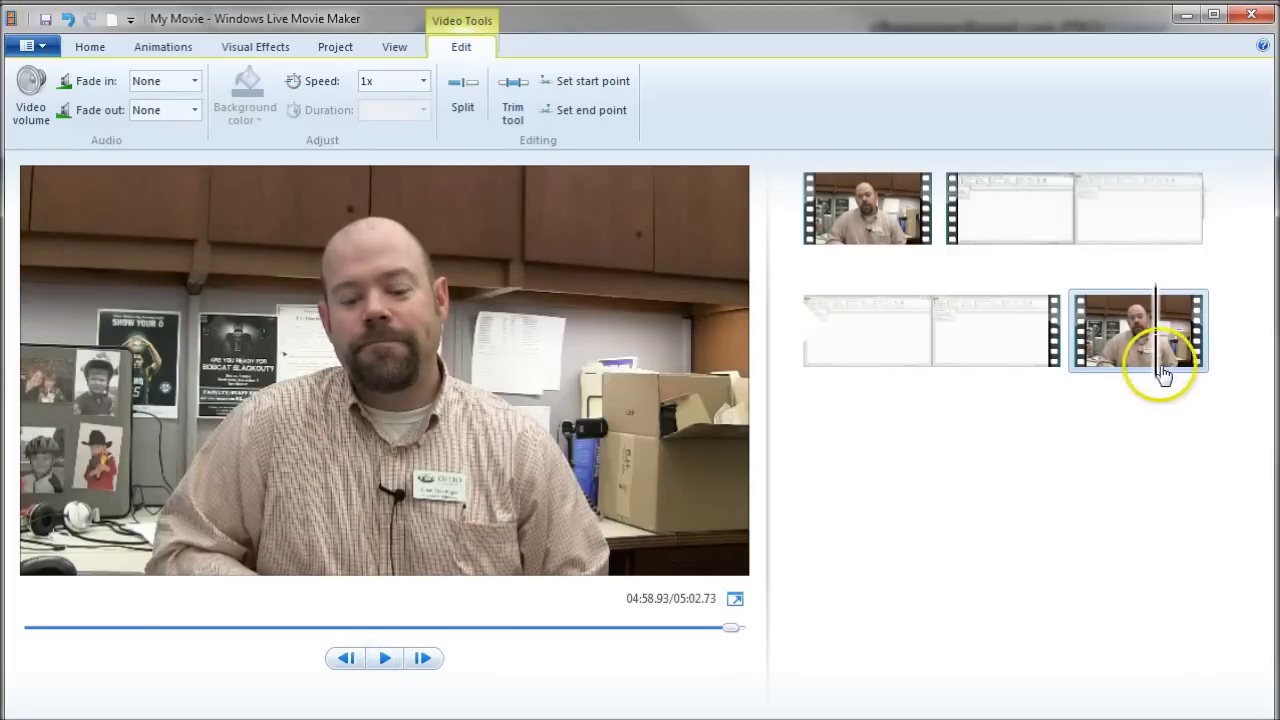
pyautogui.click(460, 98)
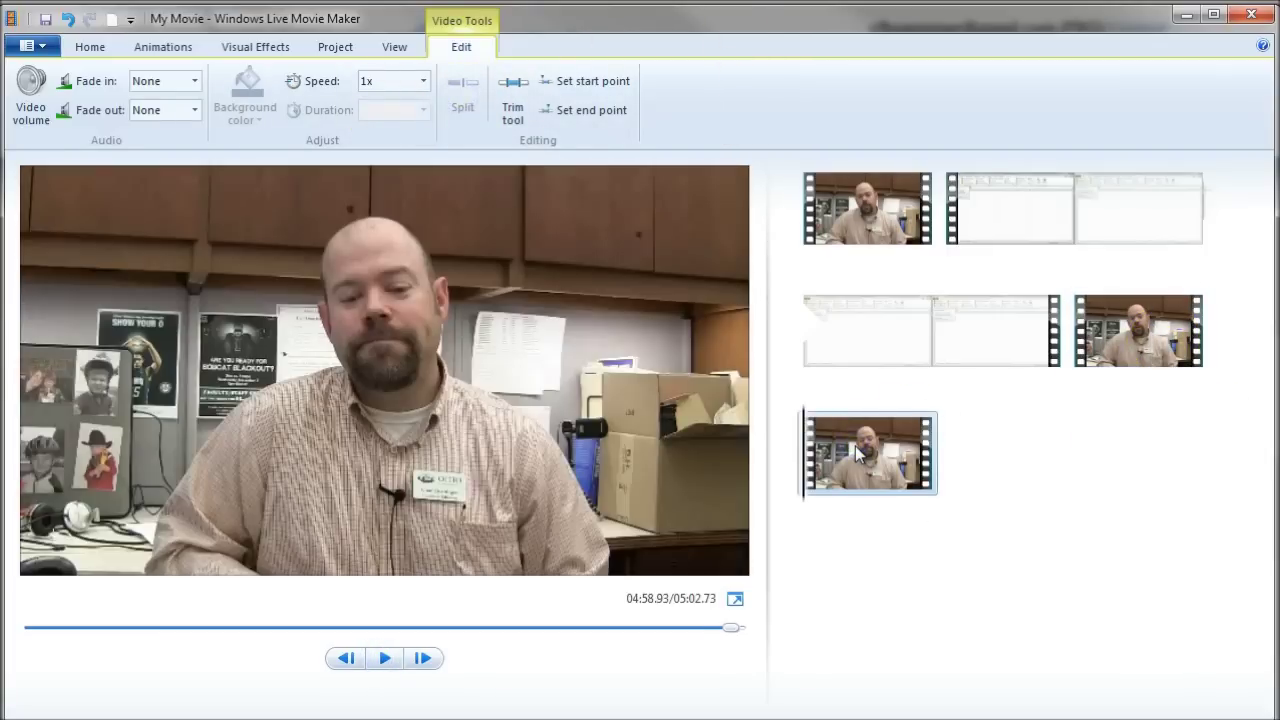
pyautogui.press('Delete')
pyautogui.press('Home')
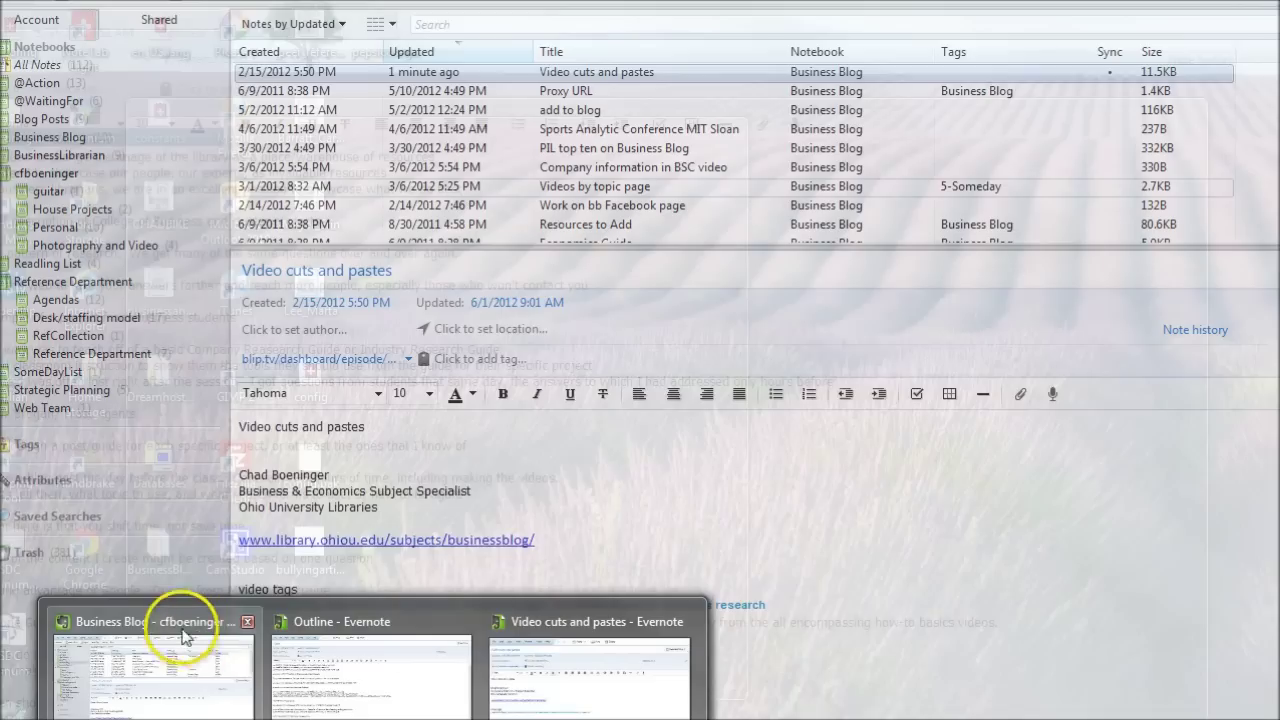
# Step: Select the speaker's three-line name, job title and library block in the Evernote note
pyautogui.click(183, 636)
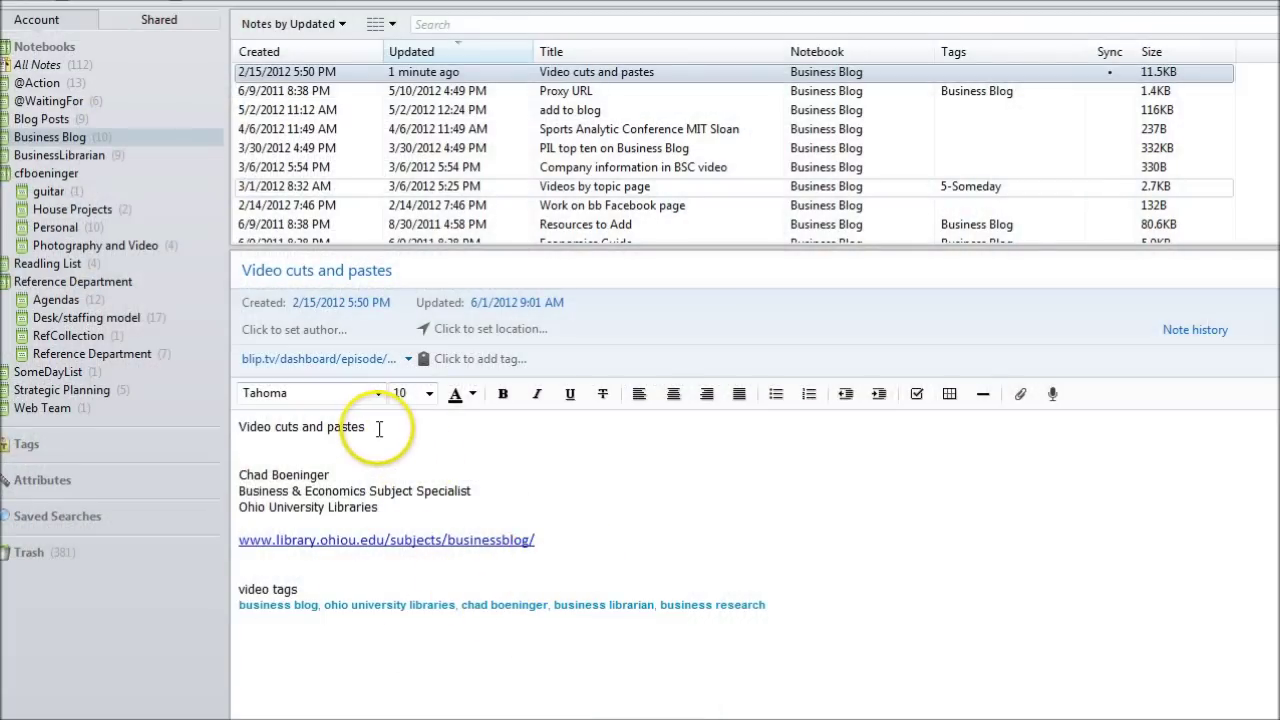
pyautogui.moveTo(370, 510); pyautogui.dragTo(242, 478)
pyautogui.hotkey('ctrl', 'c')
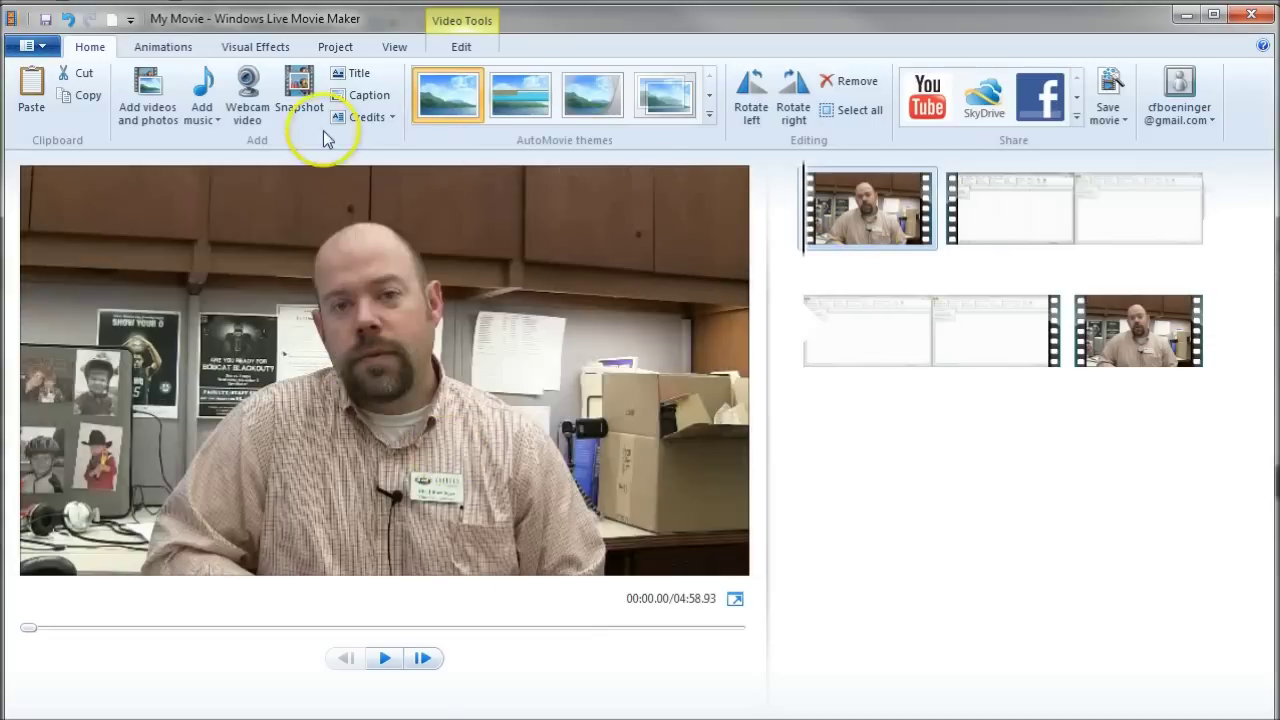
# Step: Add the pasted three-line caption, moved lower, lasting 3 seconds with a fade-in, and preview it
pyautogui.click(355, 94)
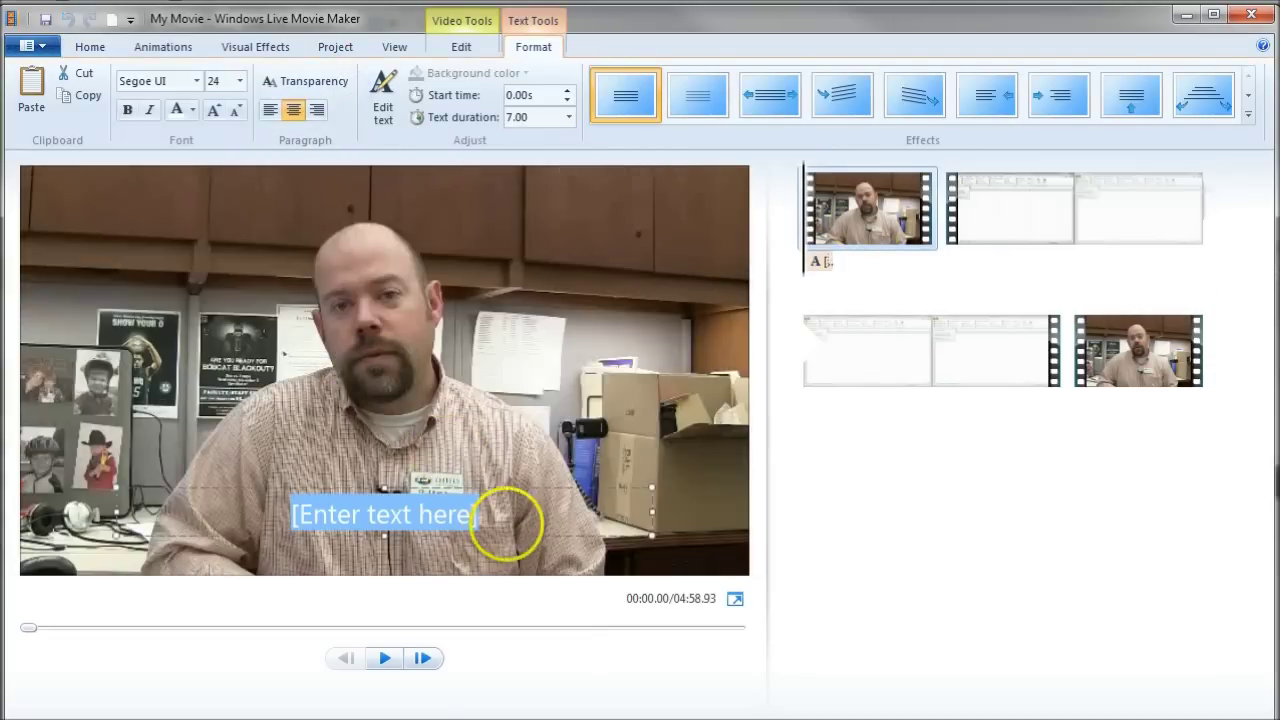
pyautogui.hotkey('ctrl', 'v')
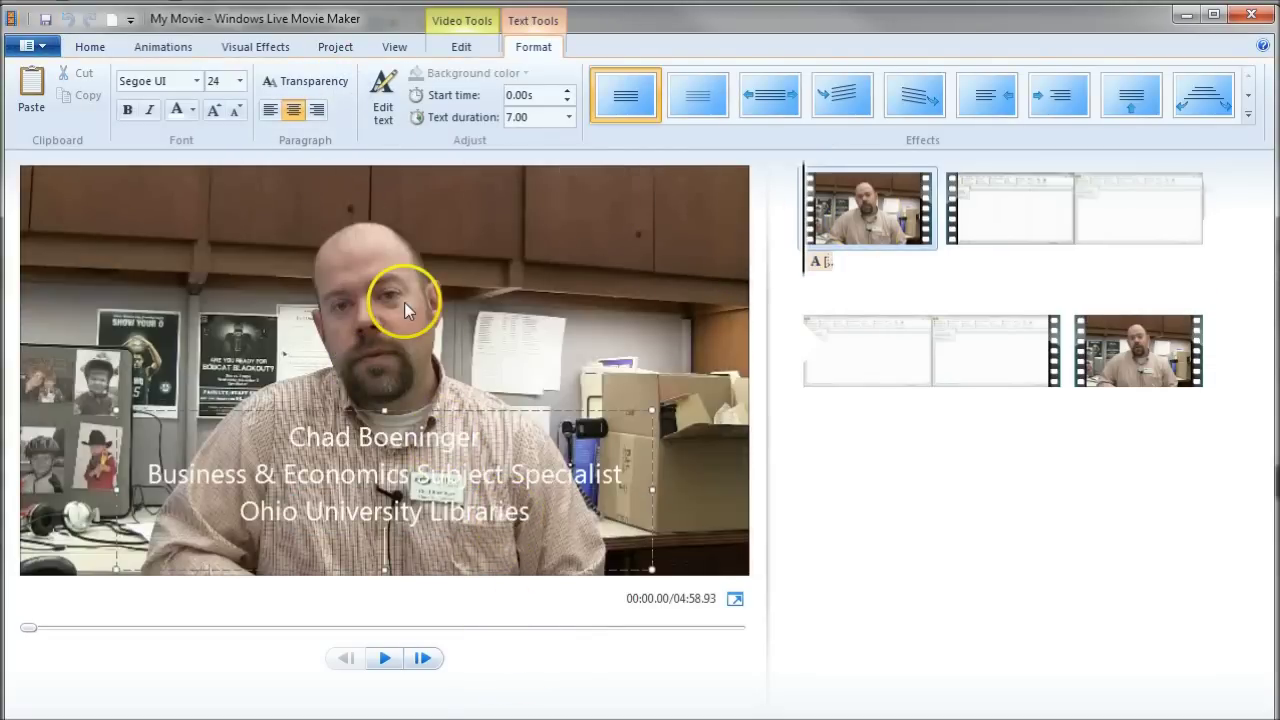
pyautogui.moveTo(381, 411); pyautogui.dragTo(386, 446)
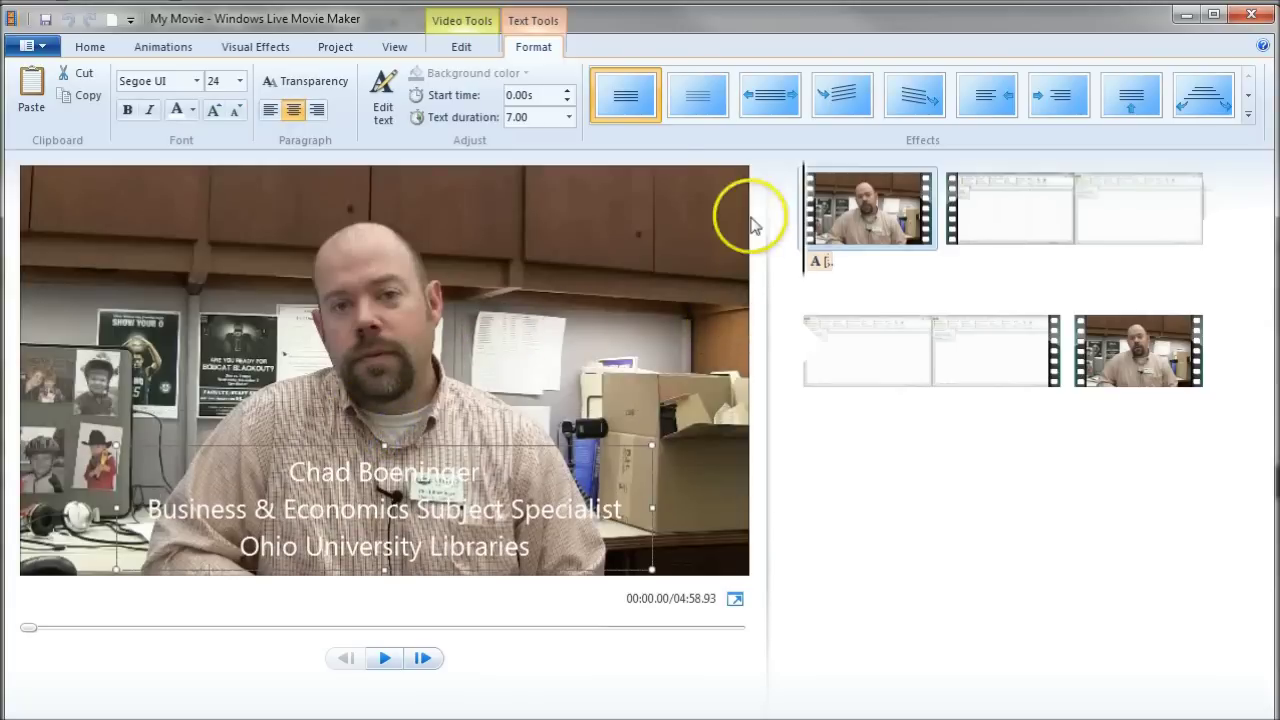
pyautogui.click(569, 117)
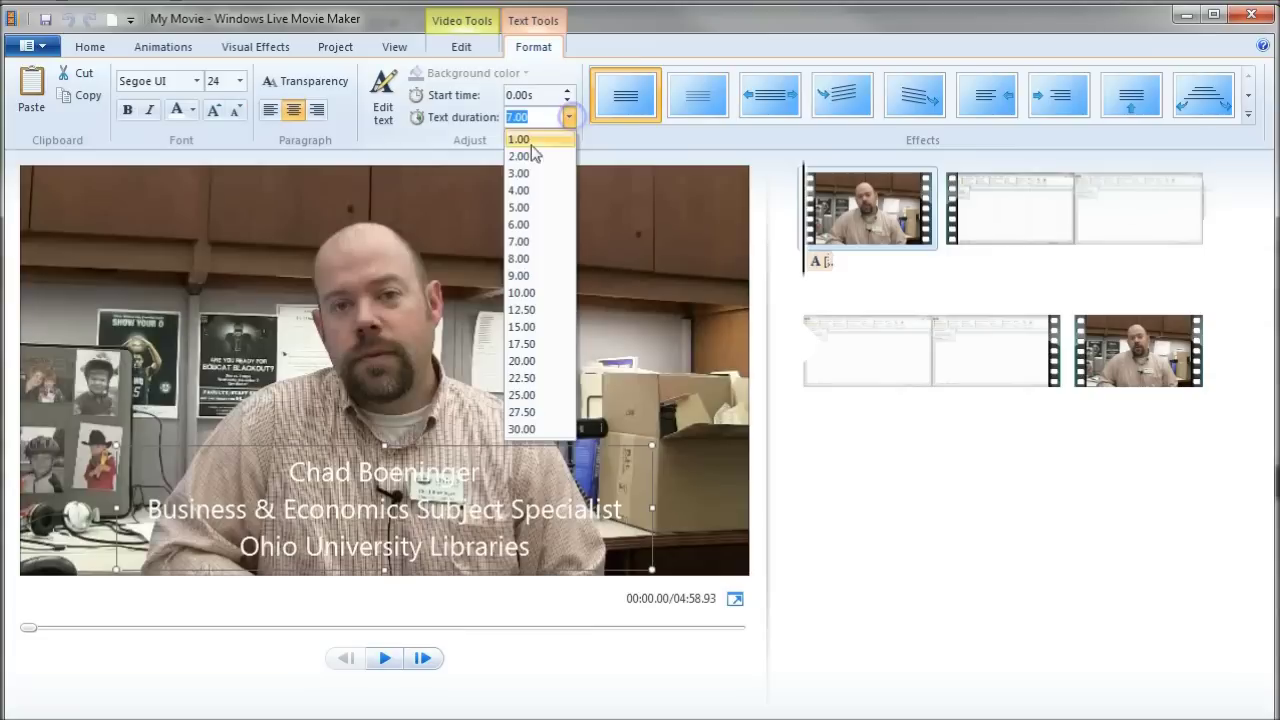
pyautogui.click(522, 172)
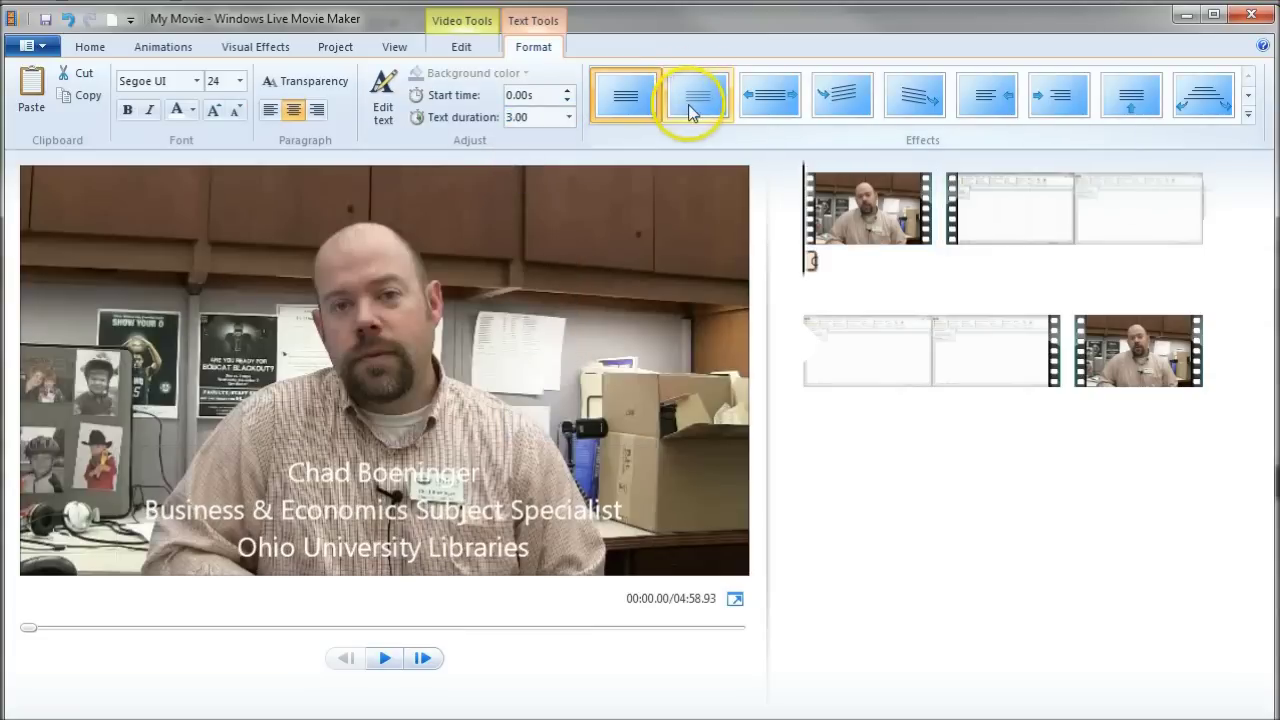
pyautogui.click(684, 105)
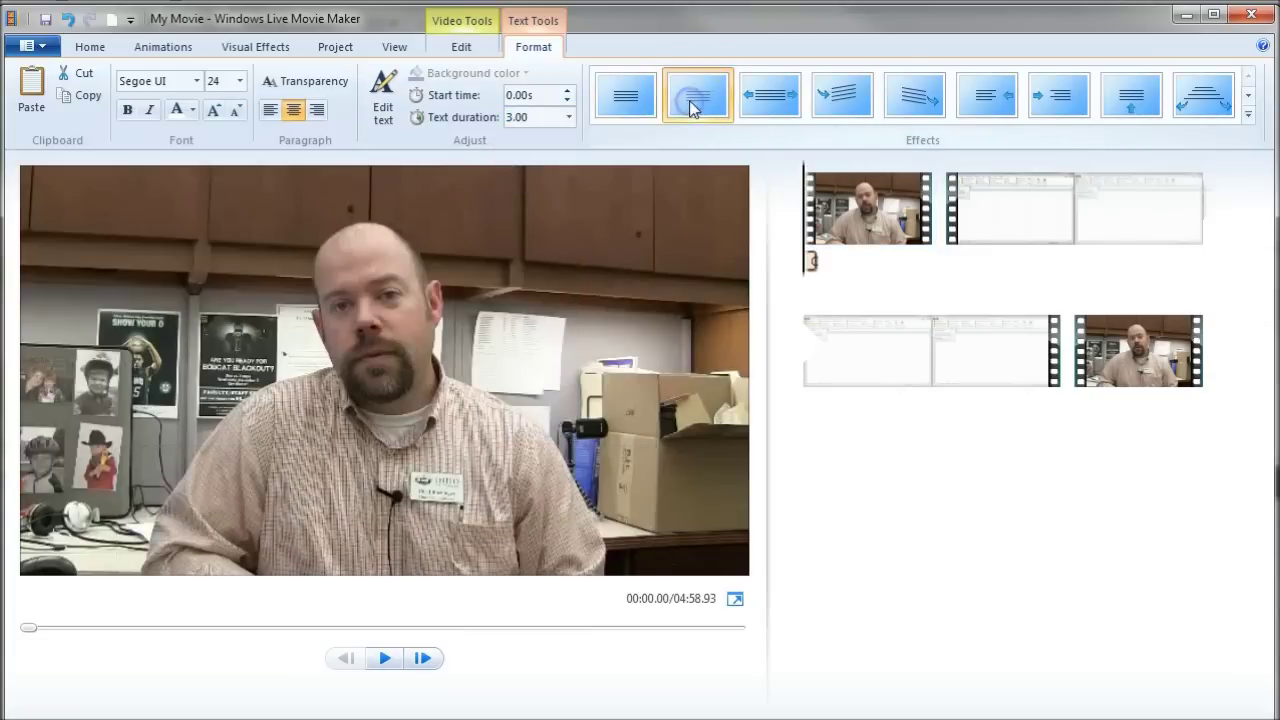
pyautogui.click(386, 660)
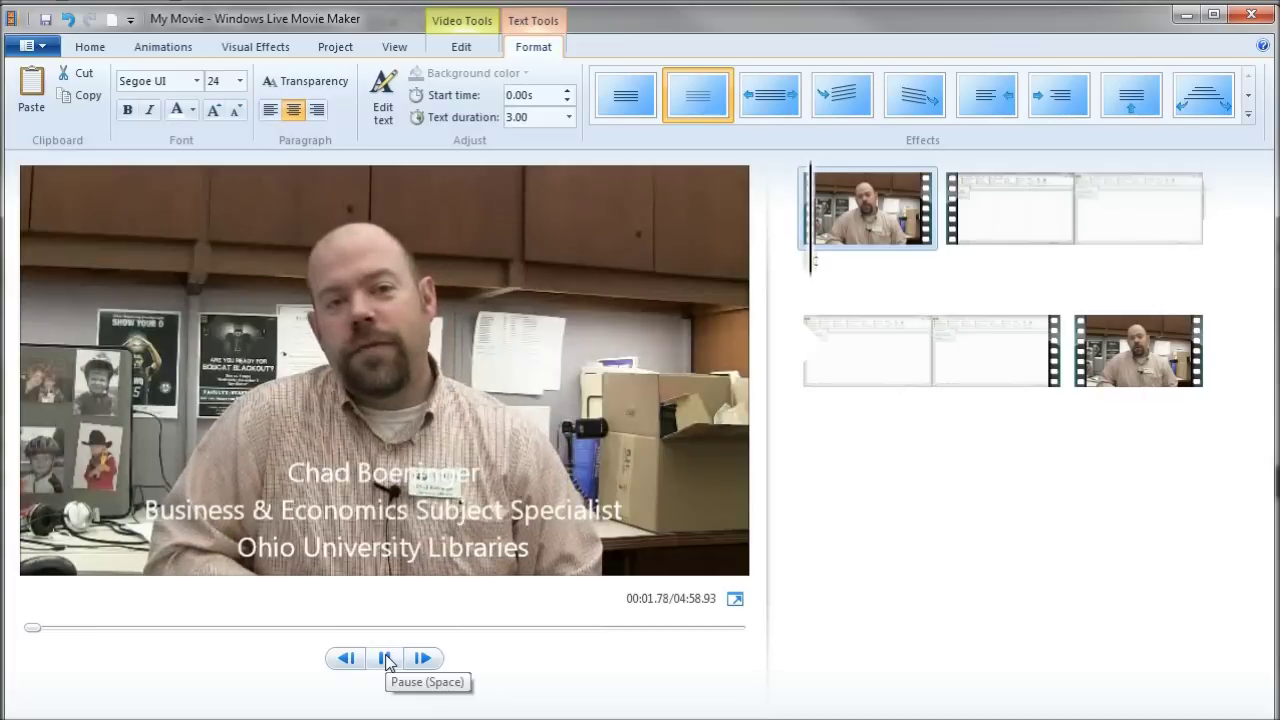
pyautogui.click(386, 658)
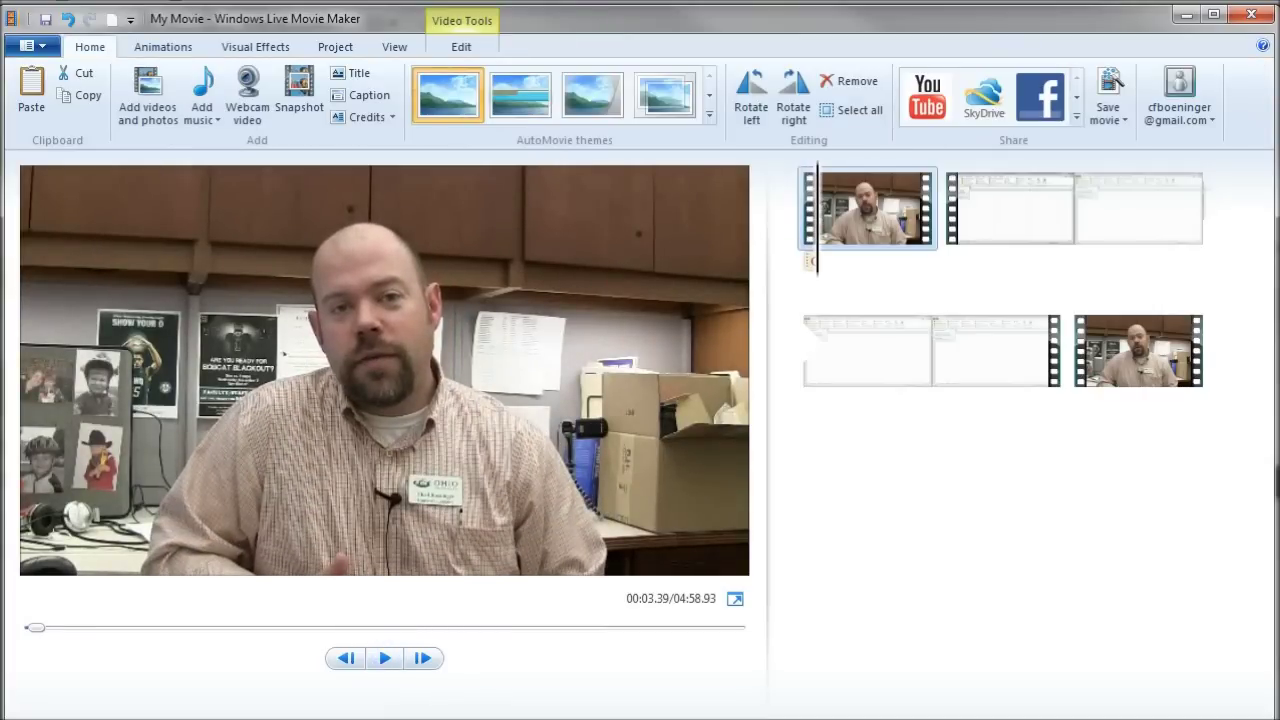
# Step: Select the blog URL in the Evernote note and return to the movie project
pyautogui.click(160, 625)
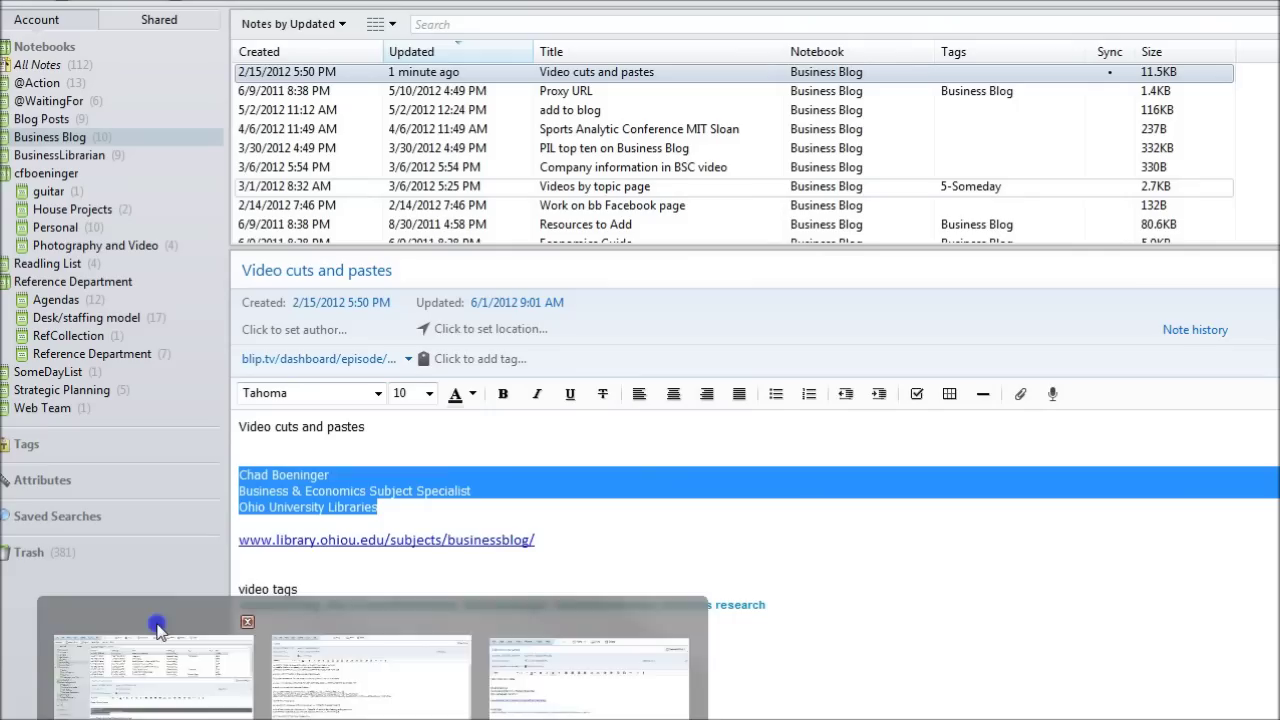
pyautogui.moveTo(536, 540); pyautogui.dragTo(343, 540)
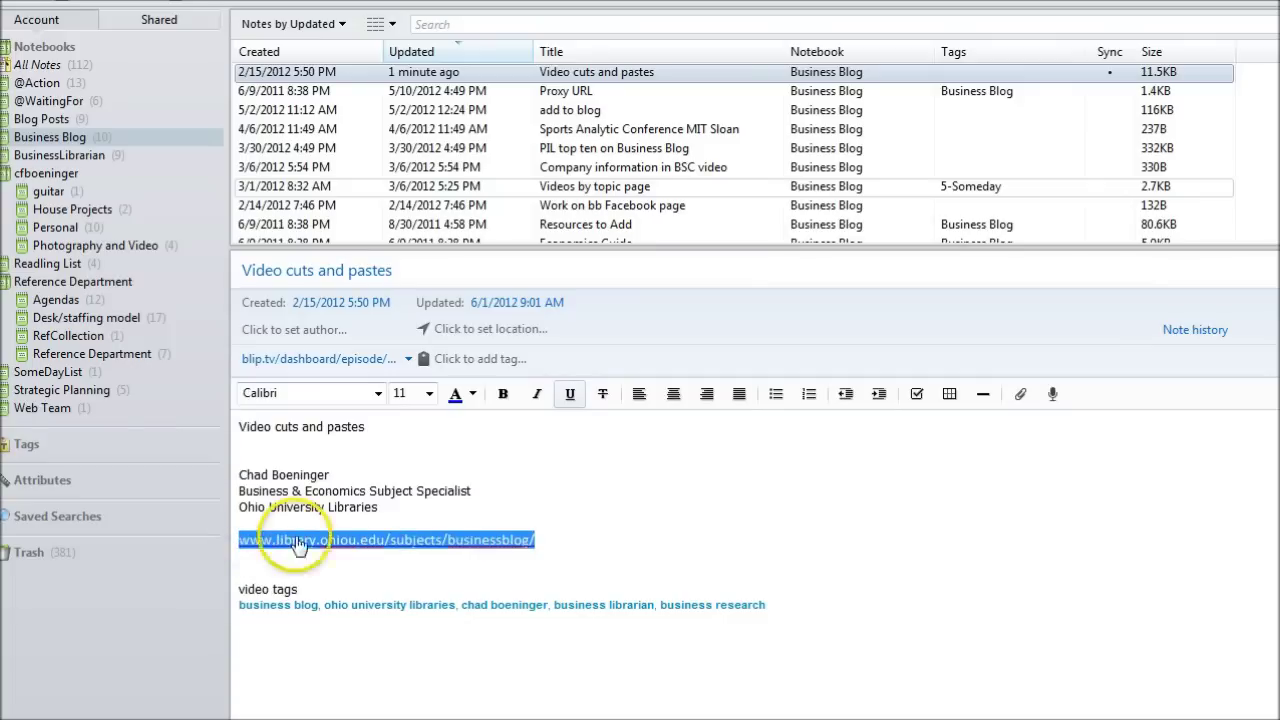
pyautogui.hotkey('alt', 'Tab')
# Step: Place the playhead at 04:55.05 in the closing talking-head clip
pyautogui.click(1094, 323)
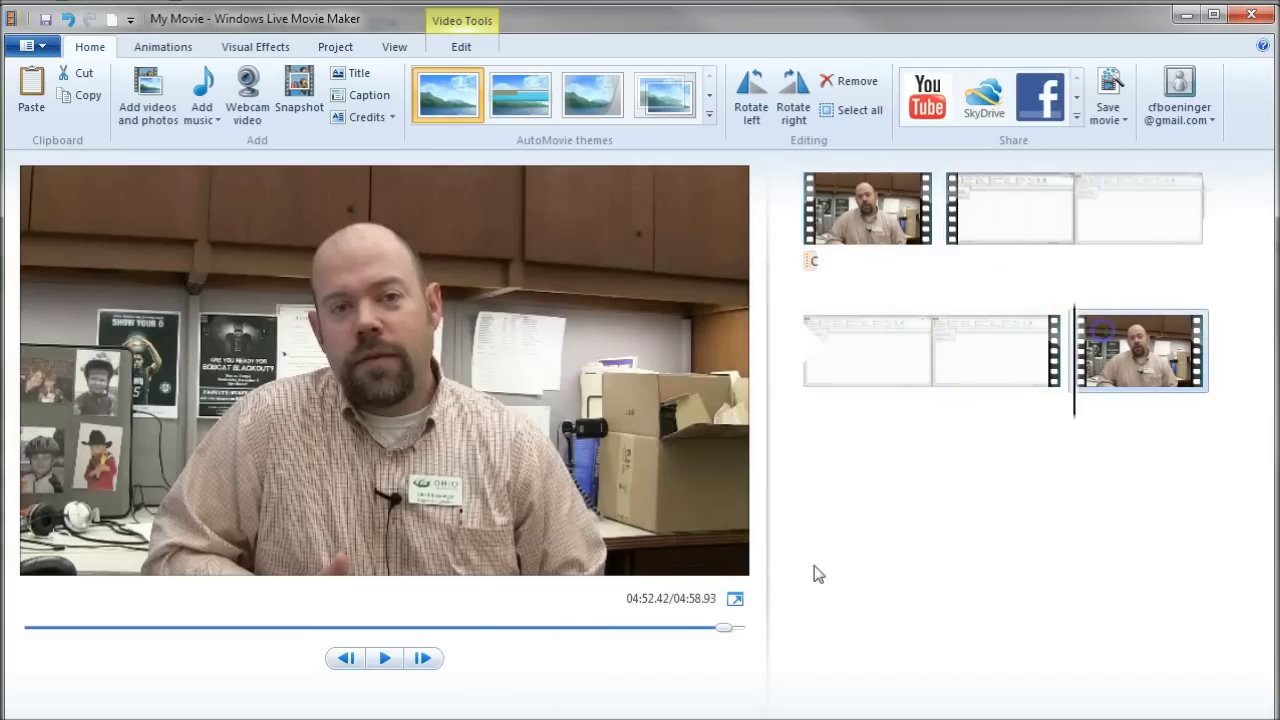
pyautogui.moveTo(1074, 409); pyautogui.dragTo(1138, 412)
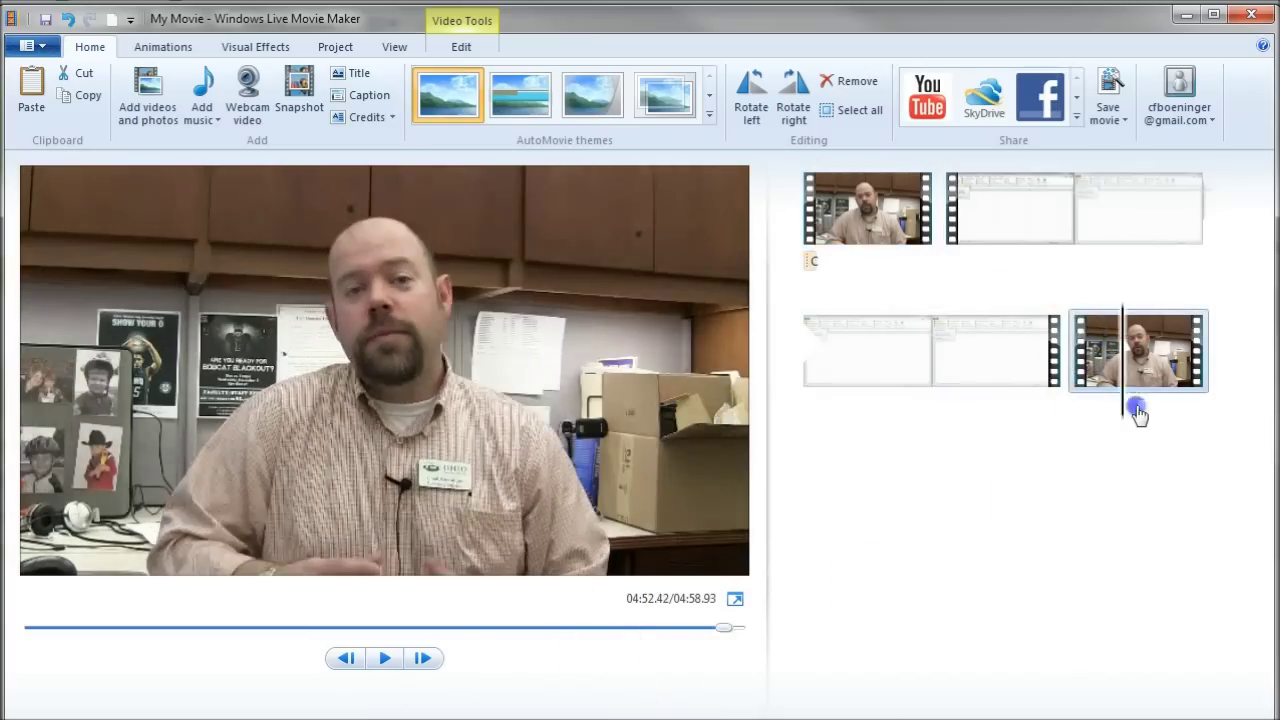
pyautogui.click(384, 659)
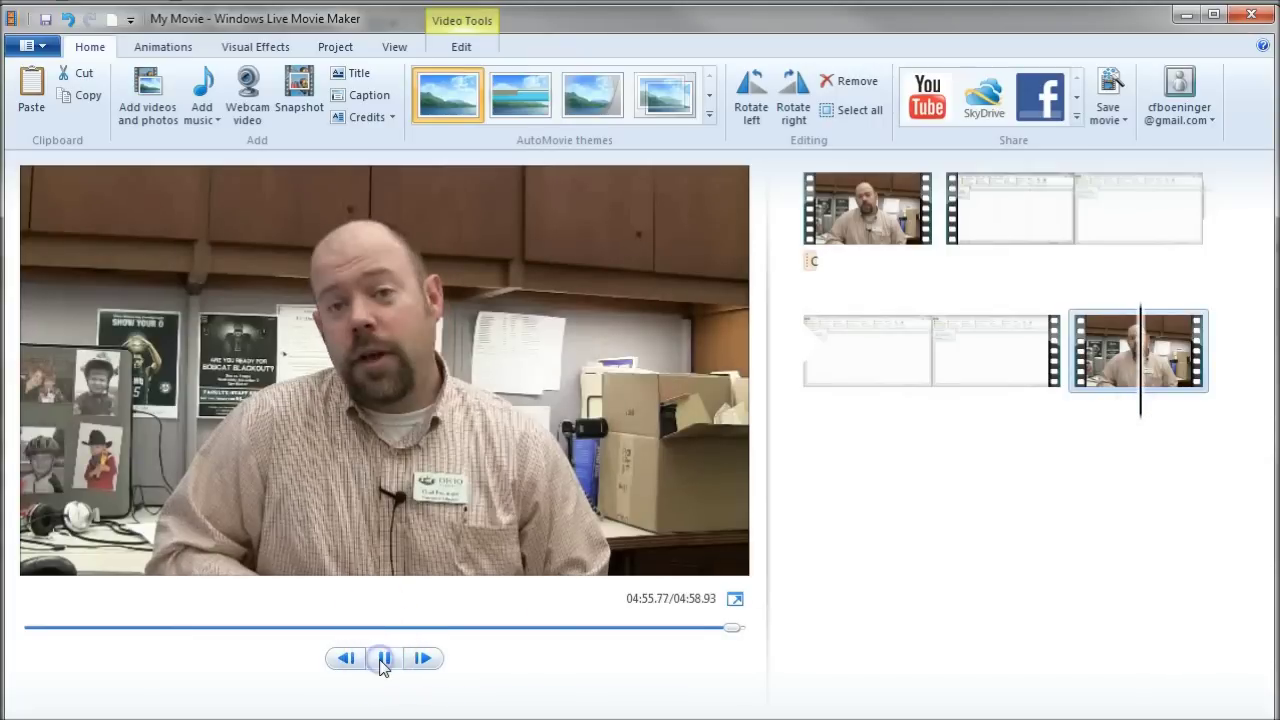
pyautogui.click(384, 659)
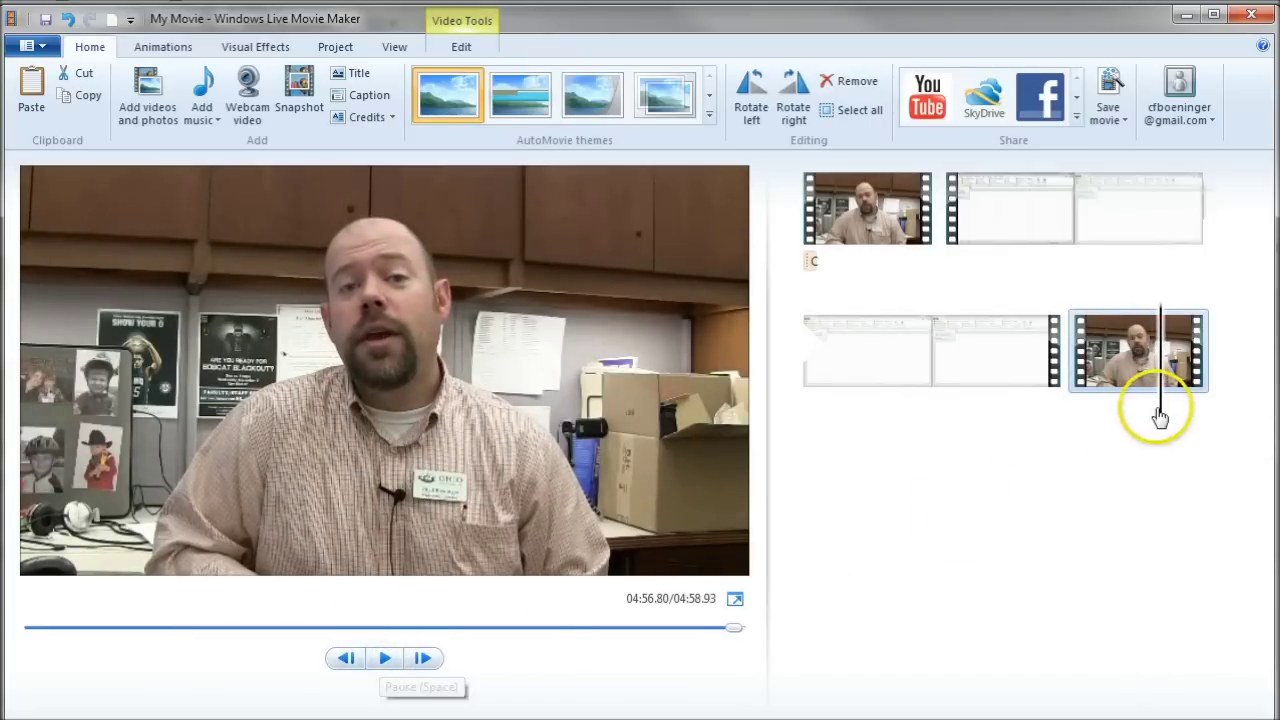
pyautogui.moveTo(1160, 415); pyautogui.dragTo(1108, 406)
pyautogui.click(343, 660)
pyautogui.click(382, 660)
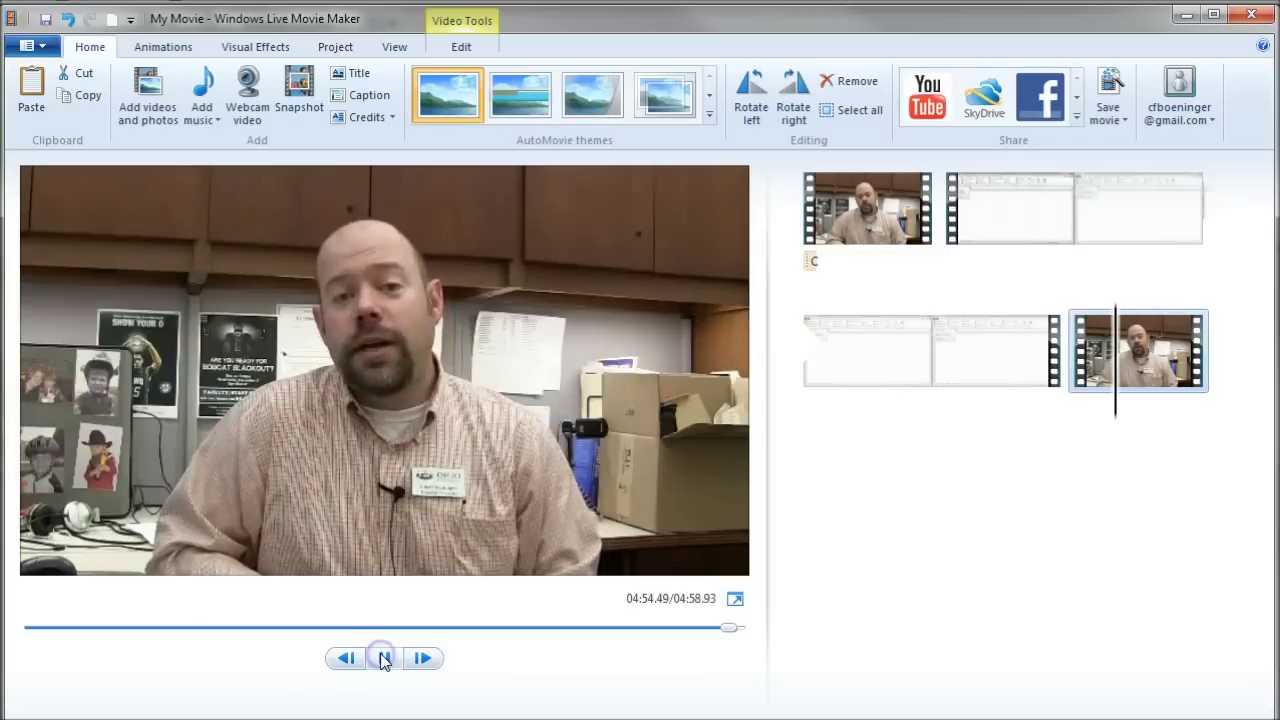
pyautogui.click(382, 659)
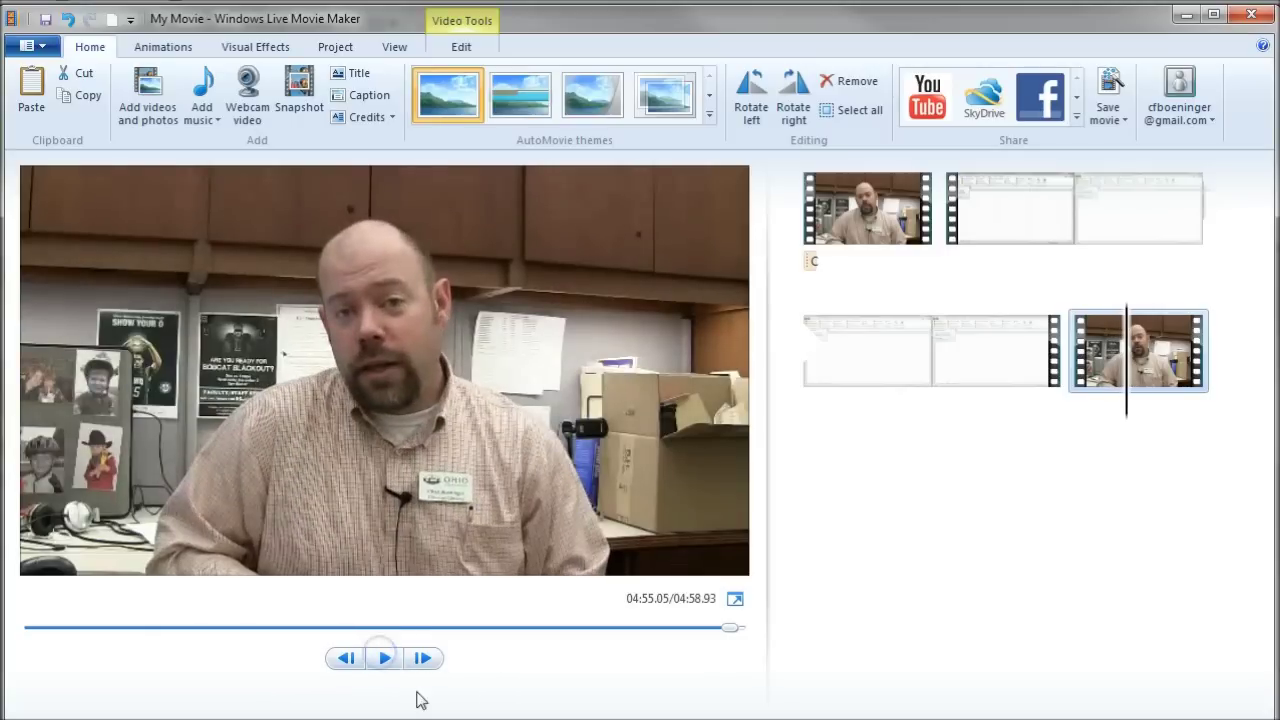
# Step: Caption that point with the pasted blog URL at font size 18, positioned near the bottom
pyautogui.click(360, 95)
pyautogui.write('www.library.ohiou.edu/subjects/businessblog/')
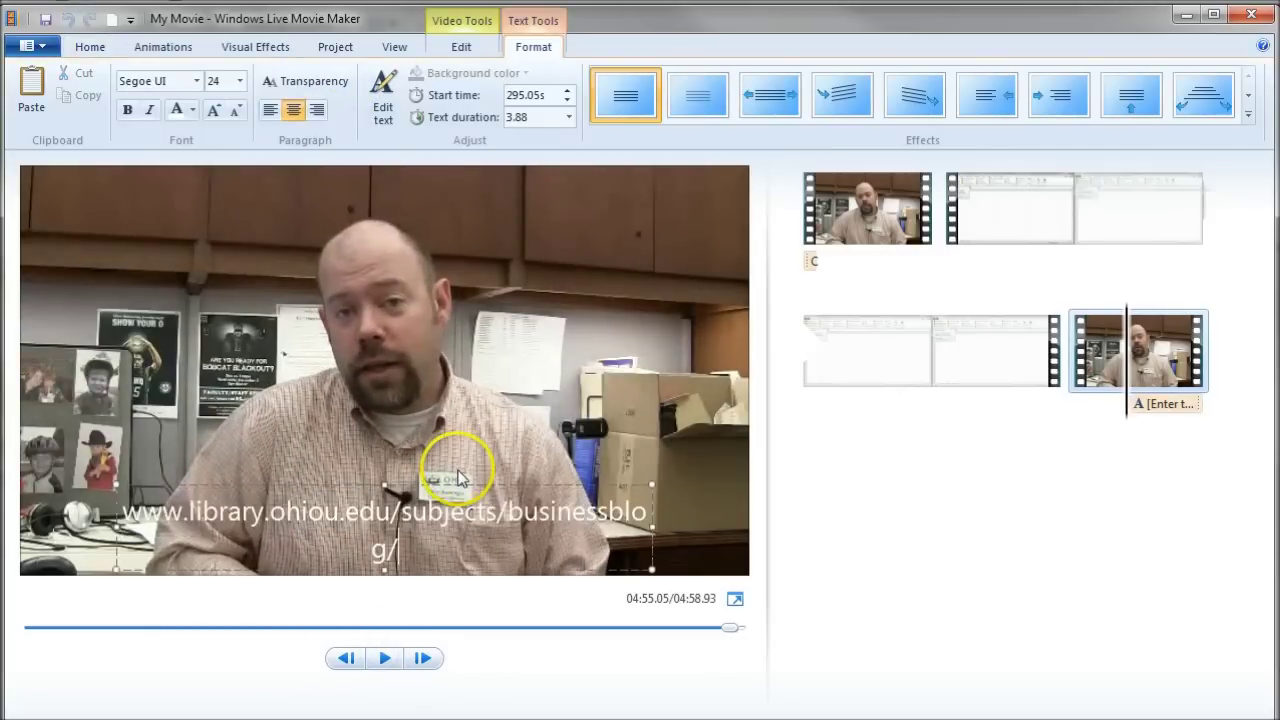
pyautogui.click(239, 81)
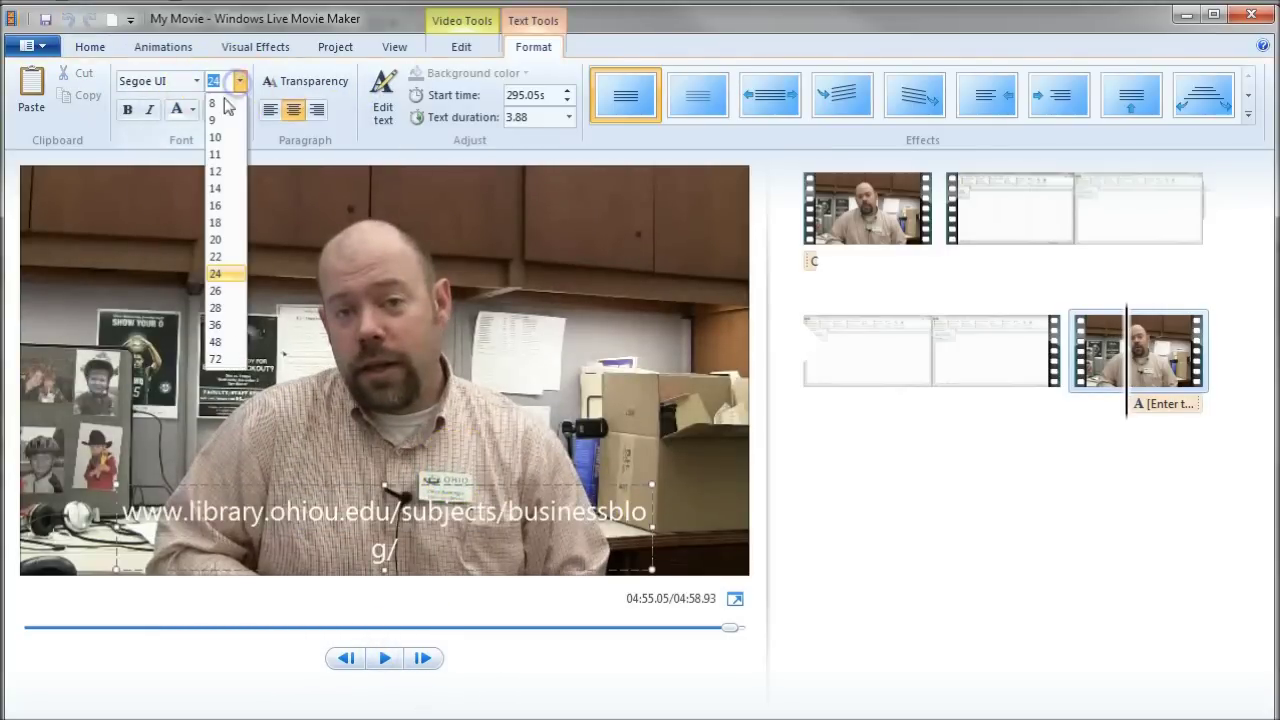
pyautogui.click(220, 188)
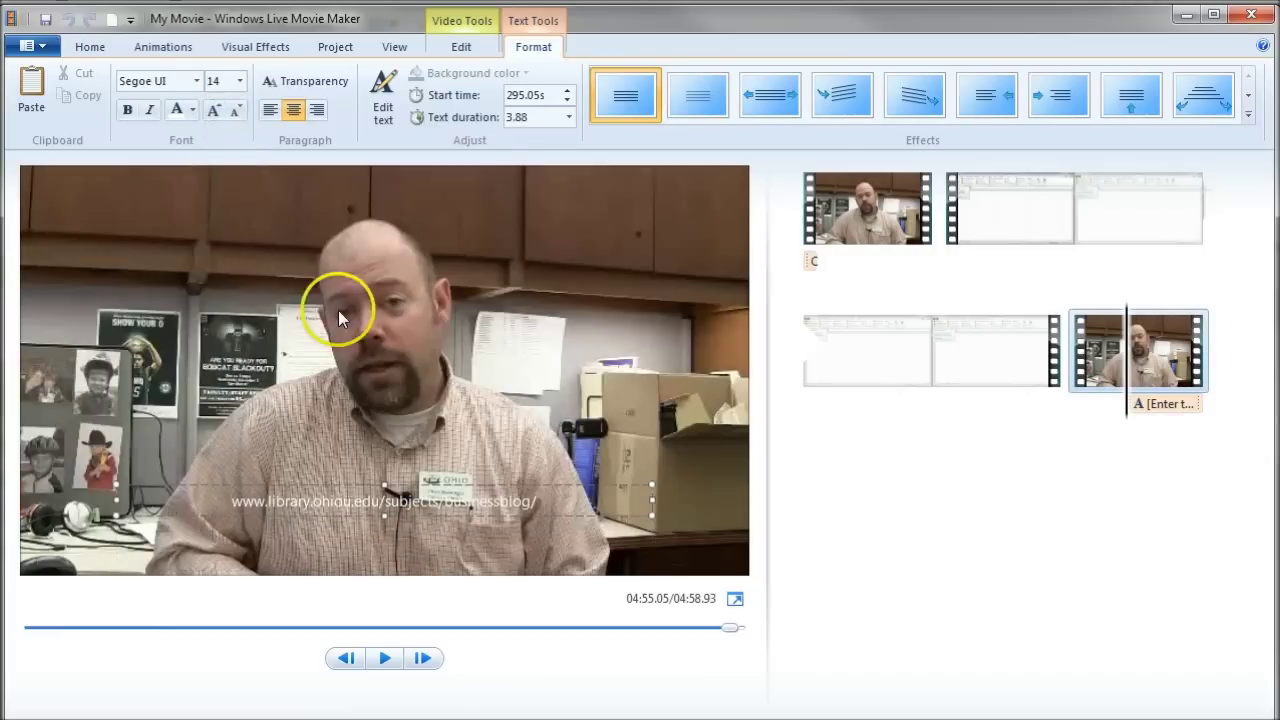
pyautogui.click(239, 81)
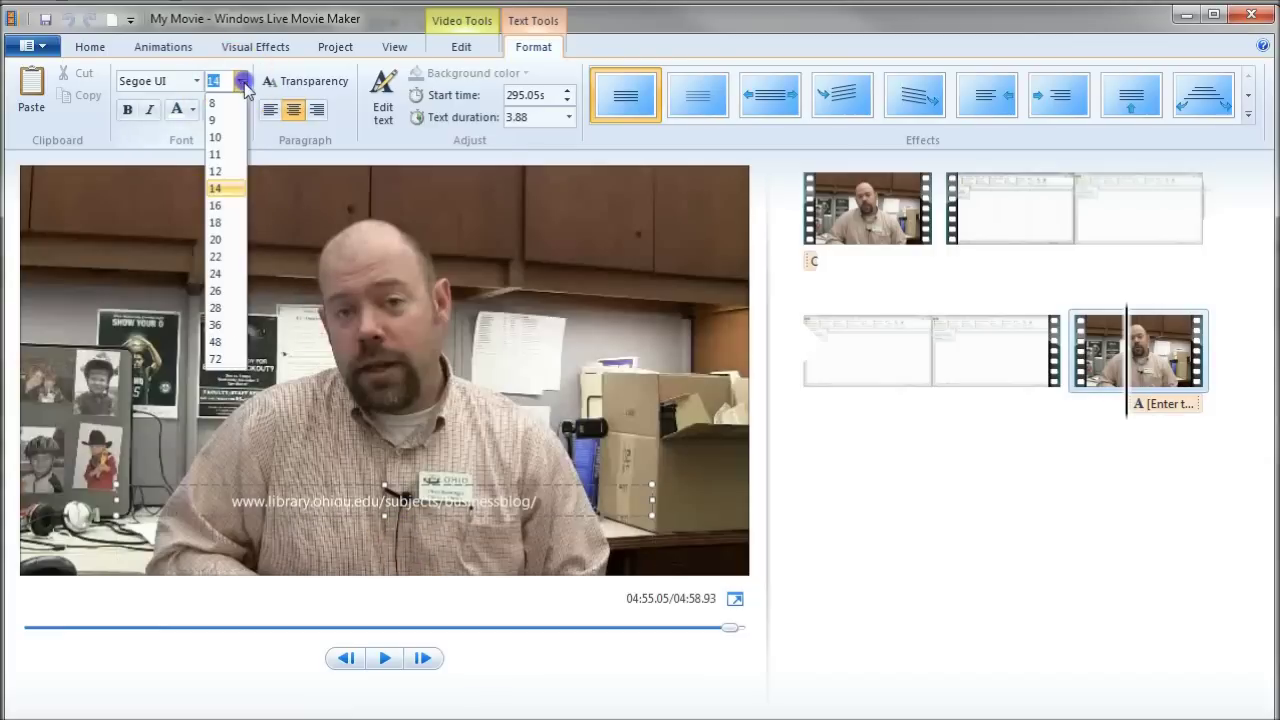
pyautogui.click(222, 222)
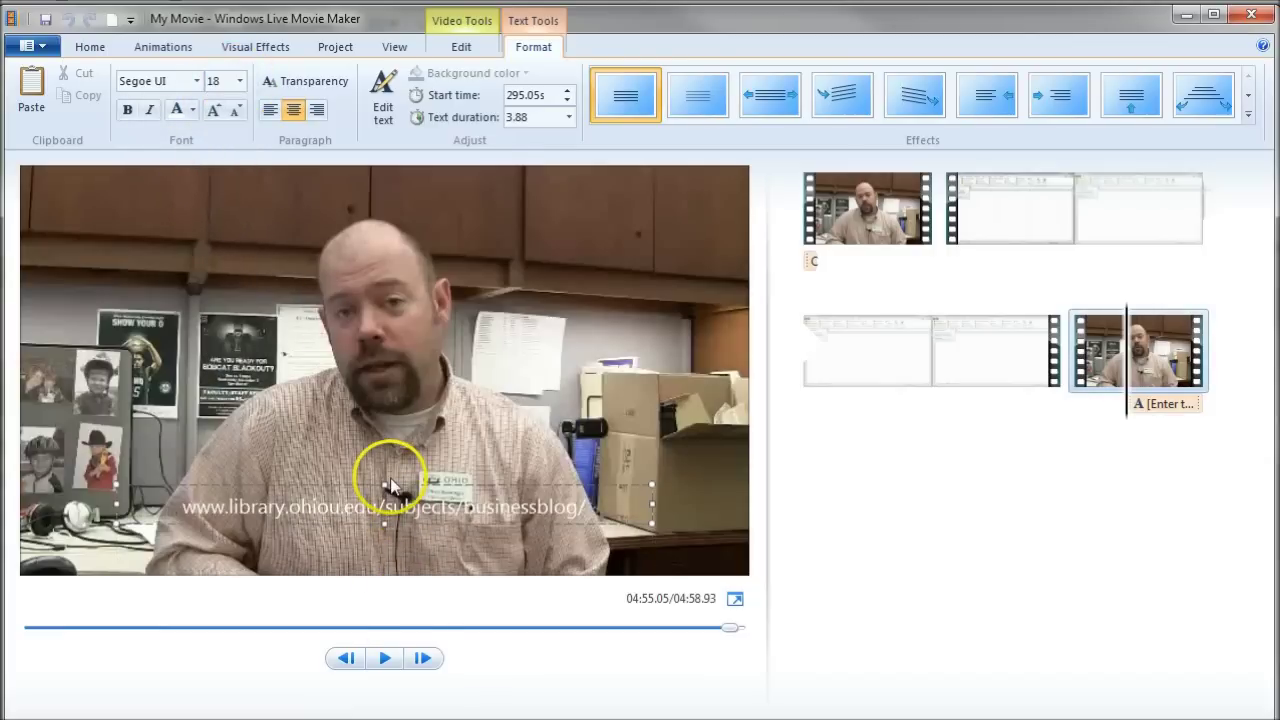
pyautogui.moveTo(398, 482); pyautogui.dragTo(396, 511)
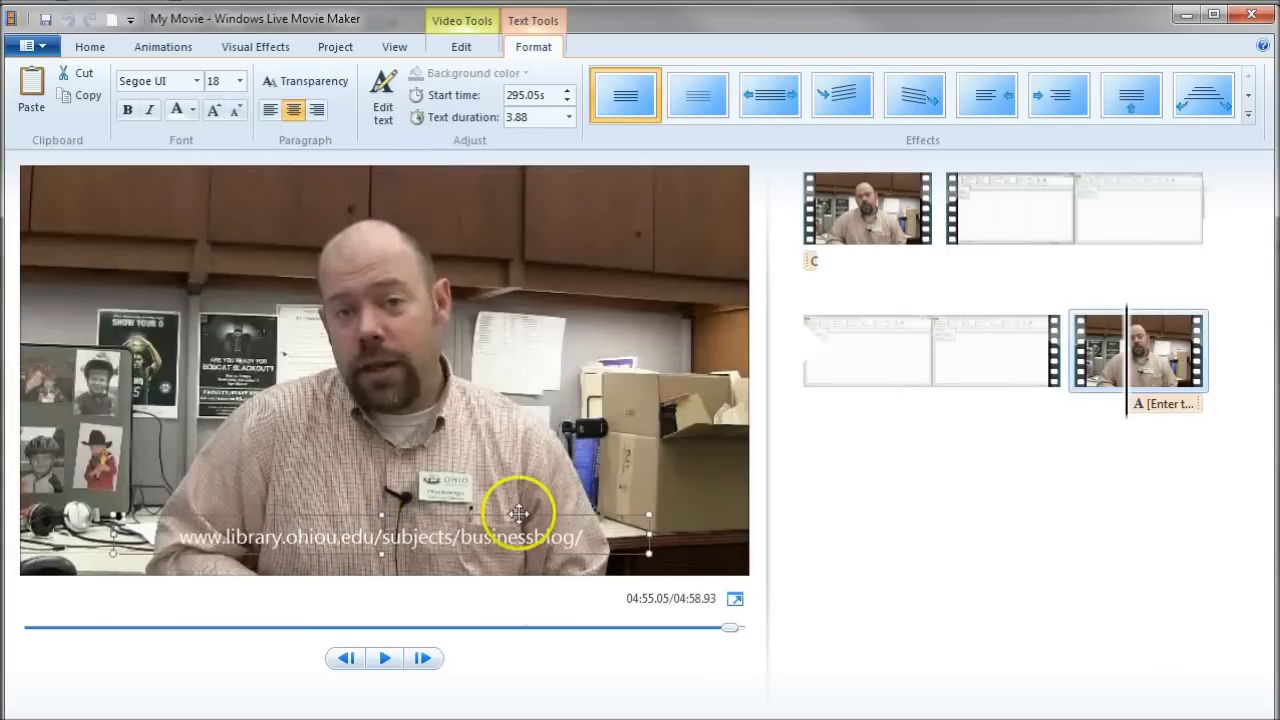
pyautogui.click(968, 437)
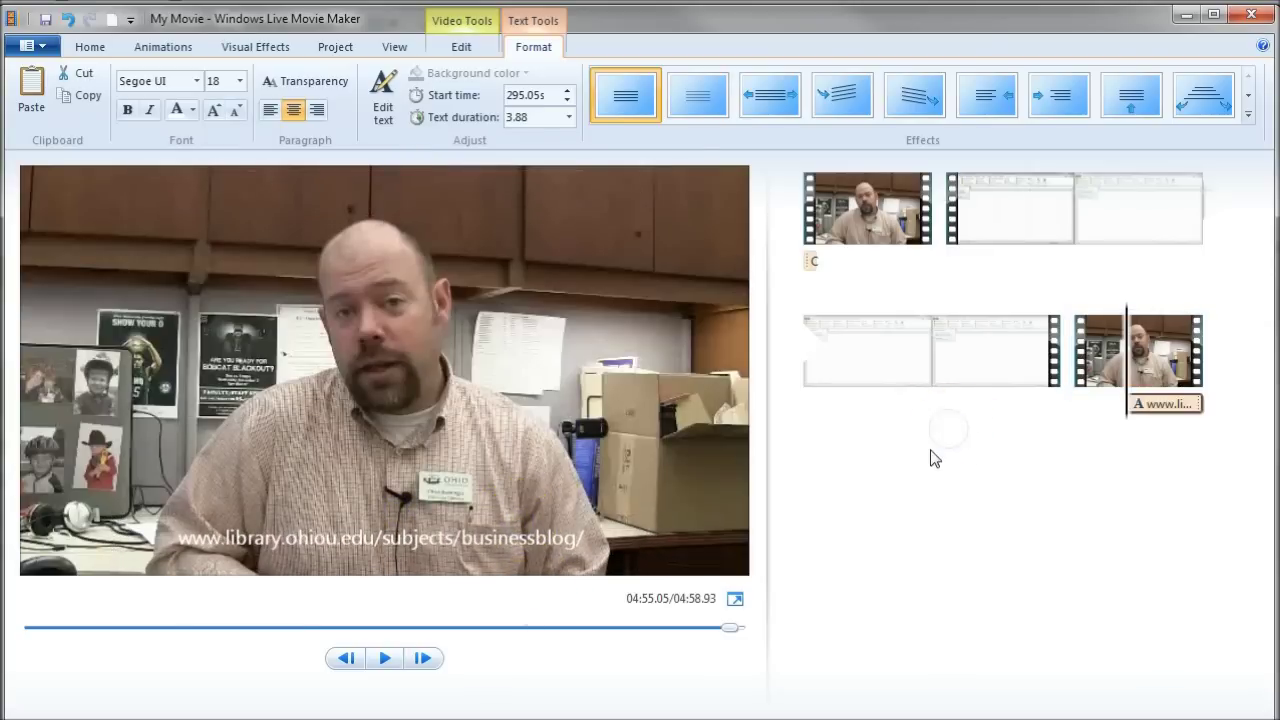
# Step: Save the Movie Maker project as datastreambasics in the library's datastream folder, replacing My Movie
pyautogui.click(1018, 216)
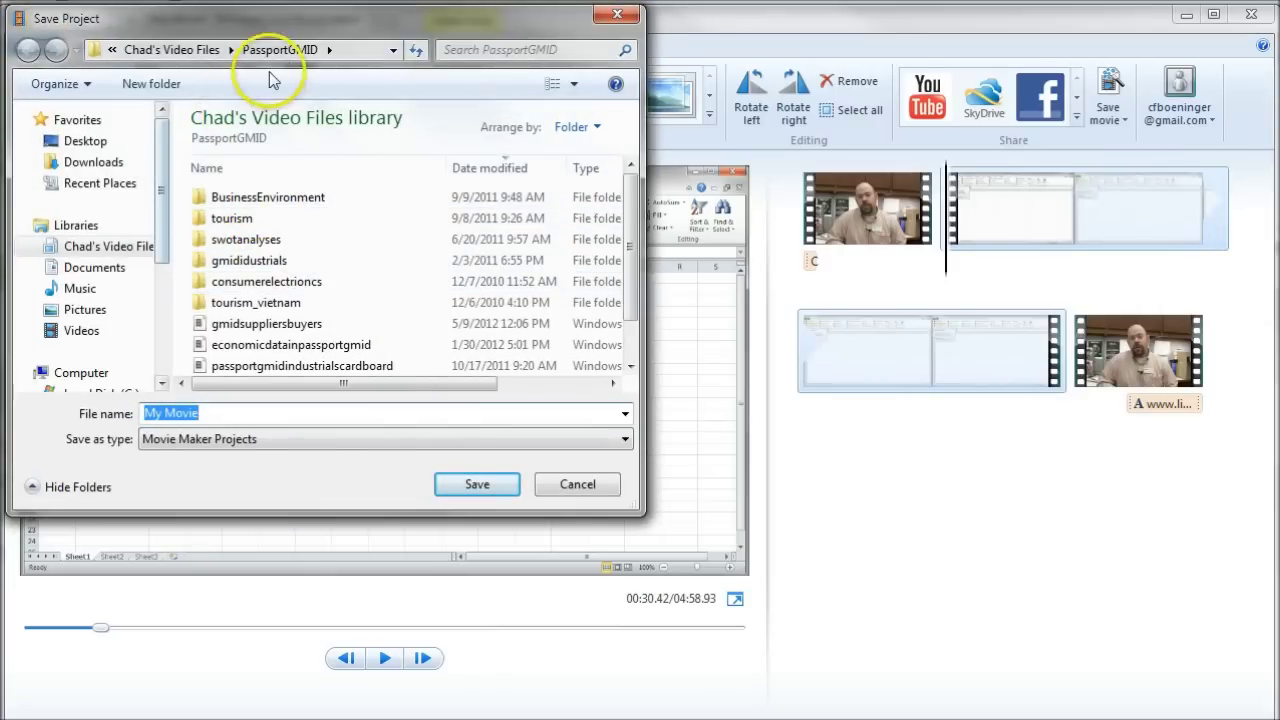
pyautogui.click(170, 49)
pyautogui.doubleClick(243, 245)
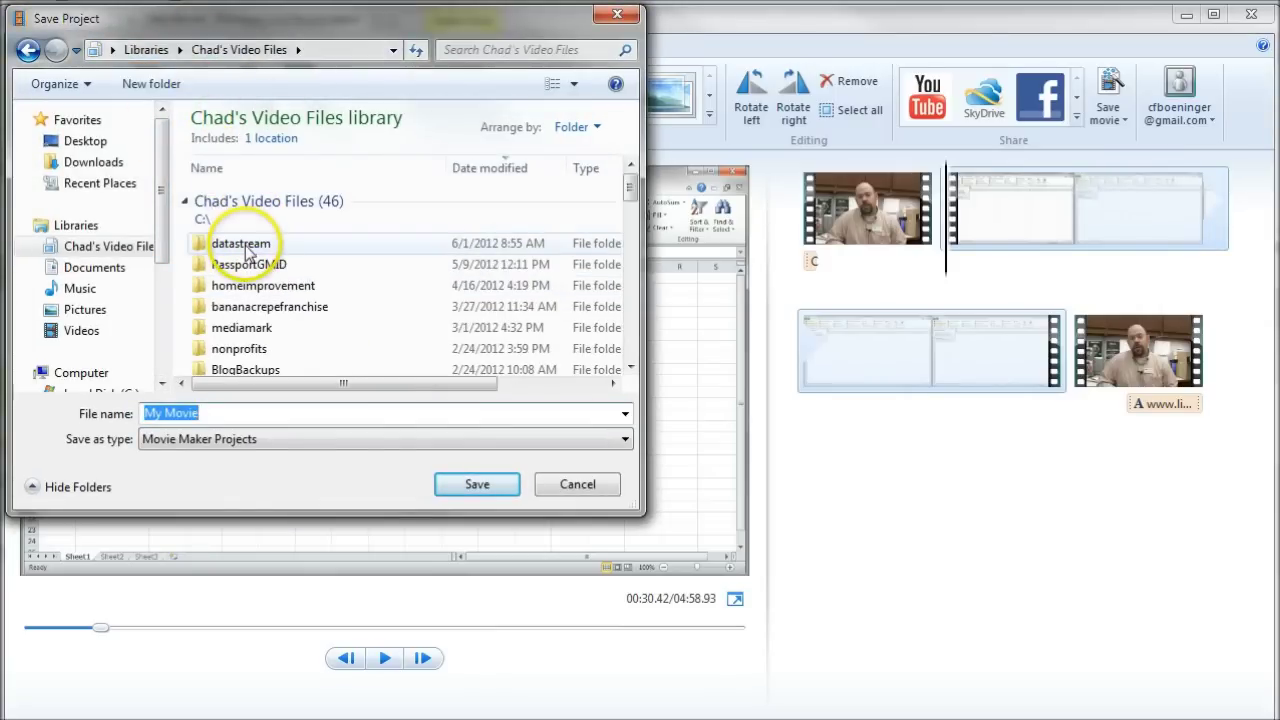
pyautogui.click(101, 415)
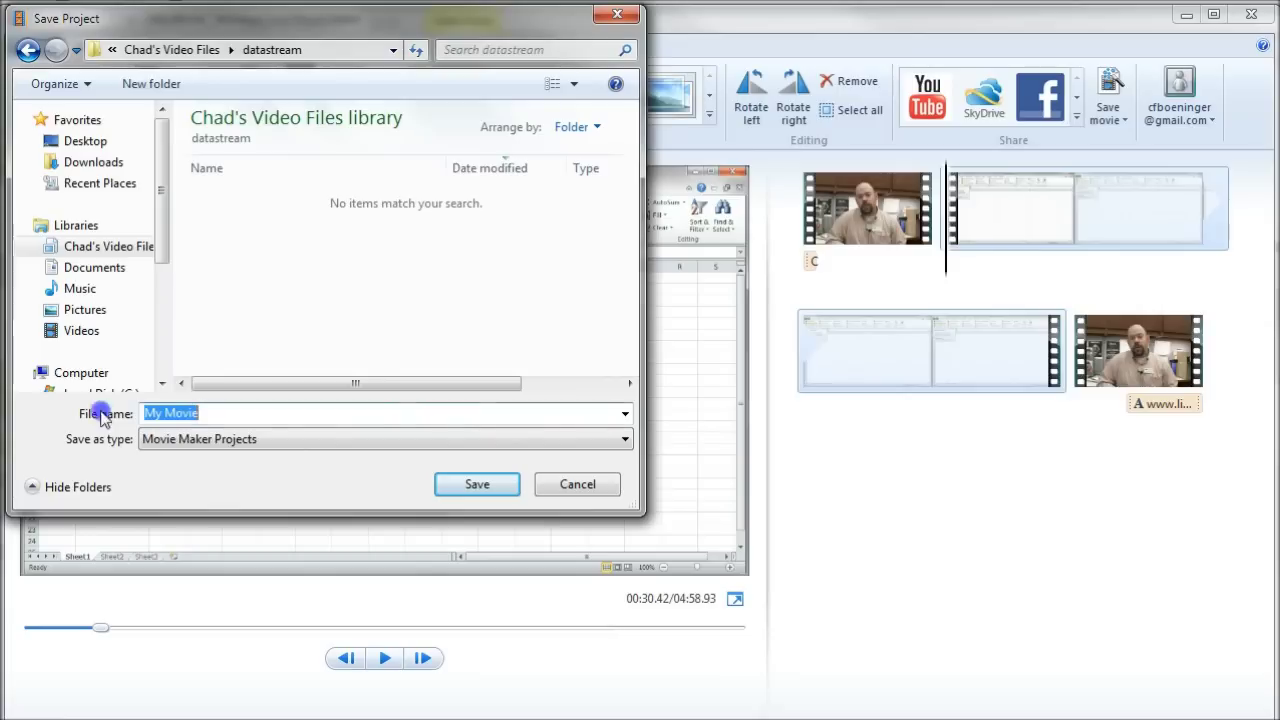
pyautogui.write('datastrea')
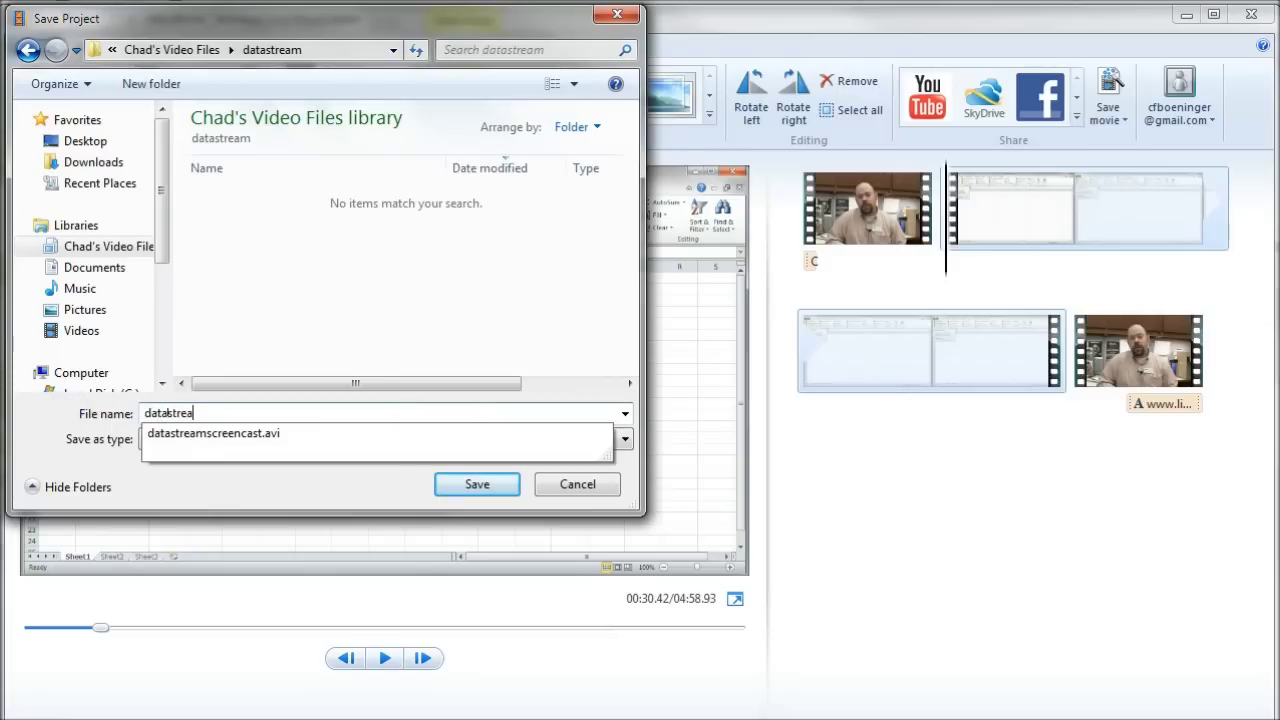
pyautogui.write('mbasics')
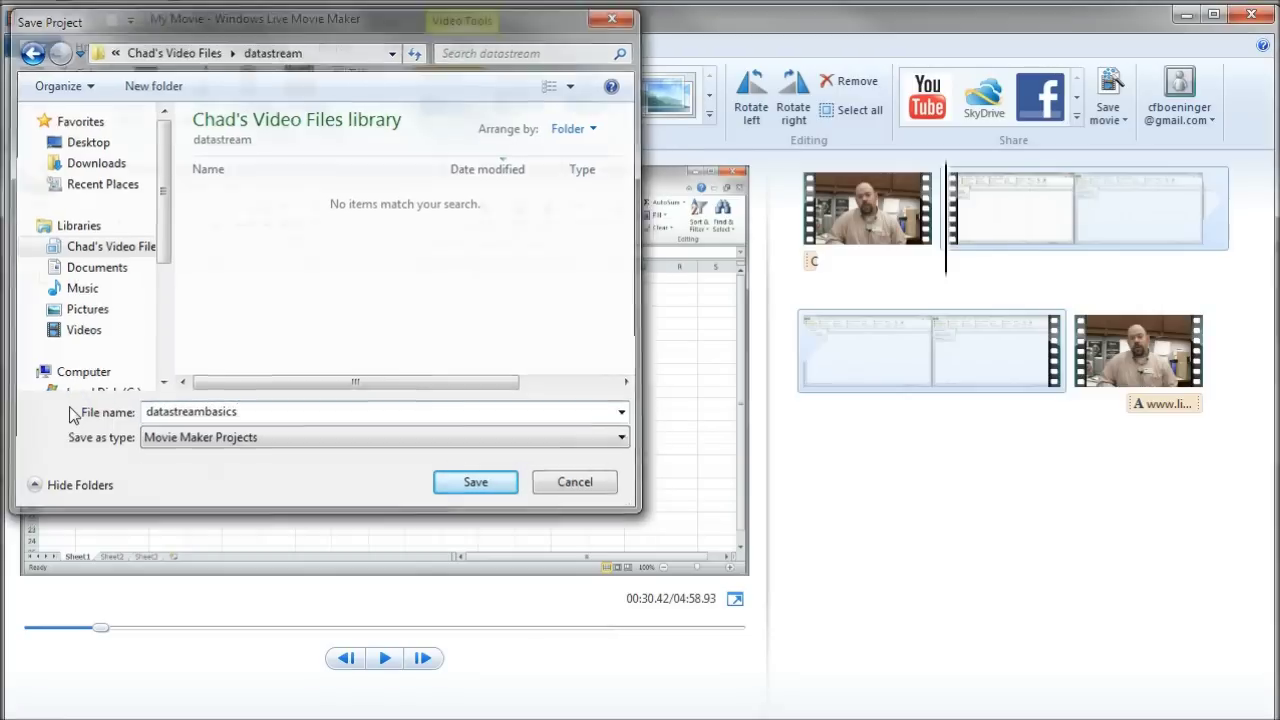
pyautogui.press('Return')
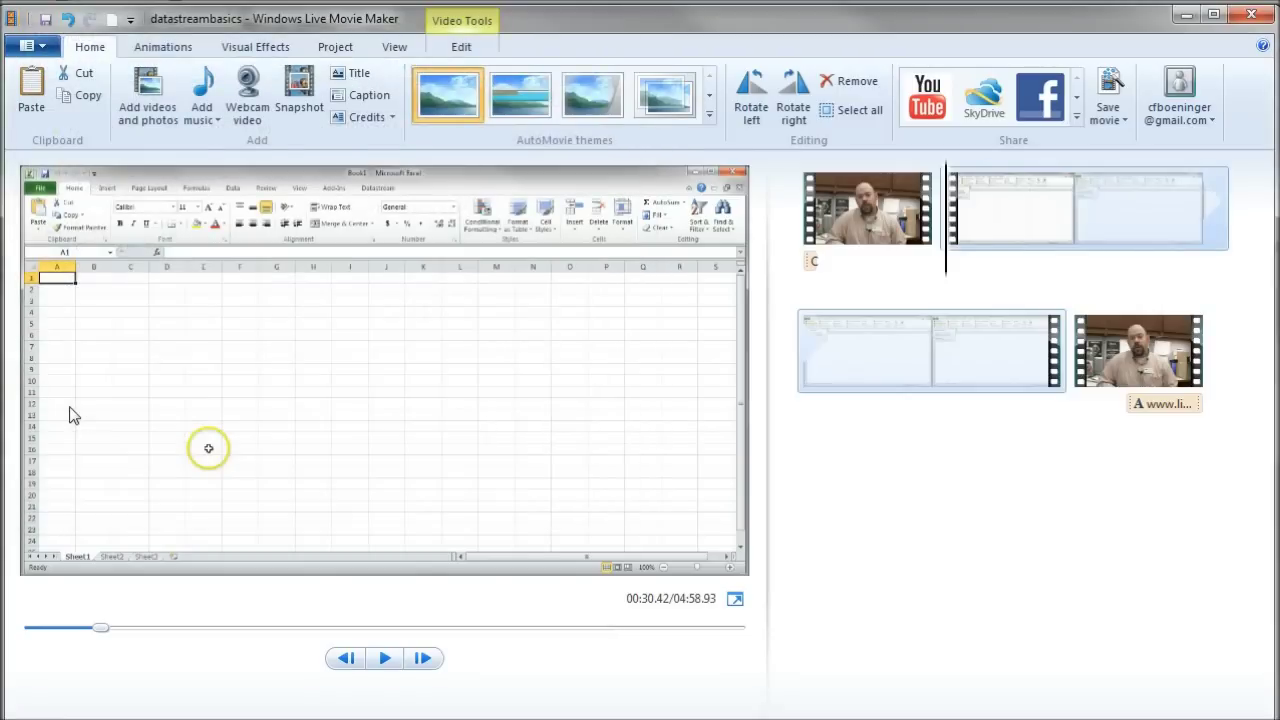
# Step: Export the movie with the 1280x720 setting as datastreambasics.wmv into the datastream folder
pyautogui.click(1115, 105)
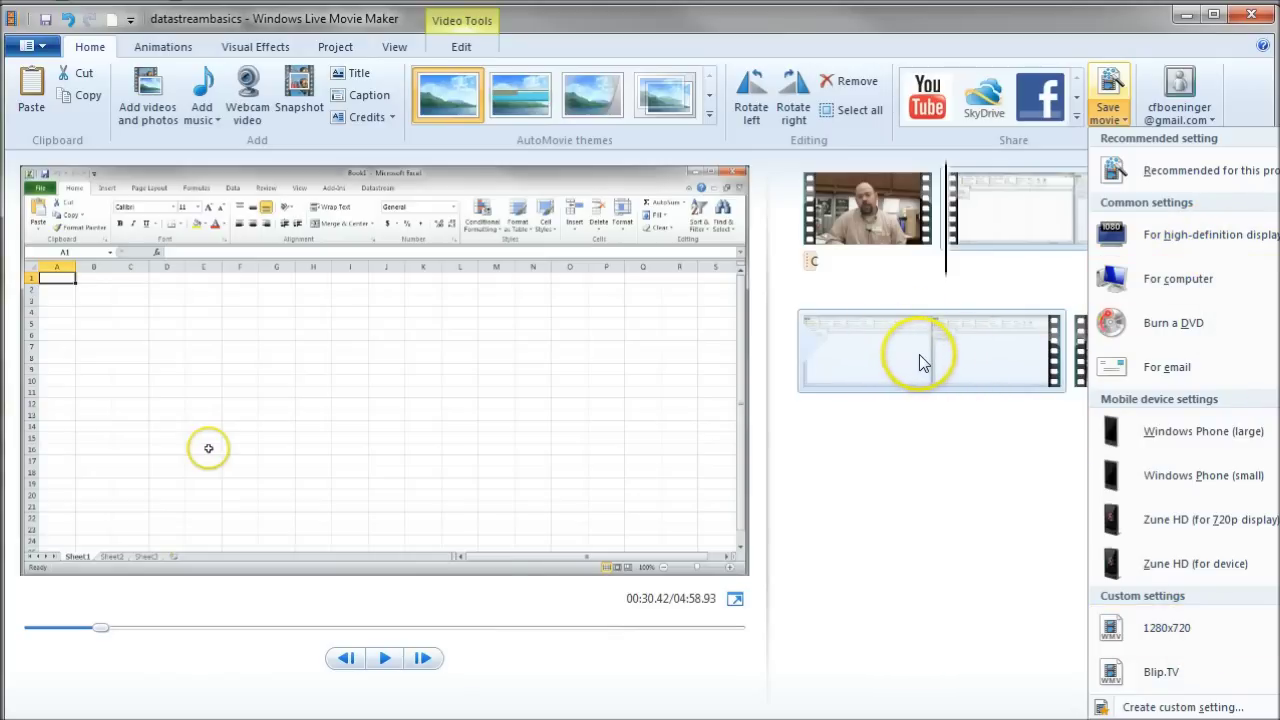
pyautogui.click(1165, 629)
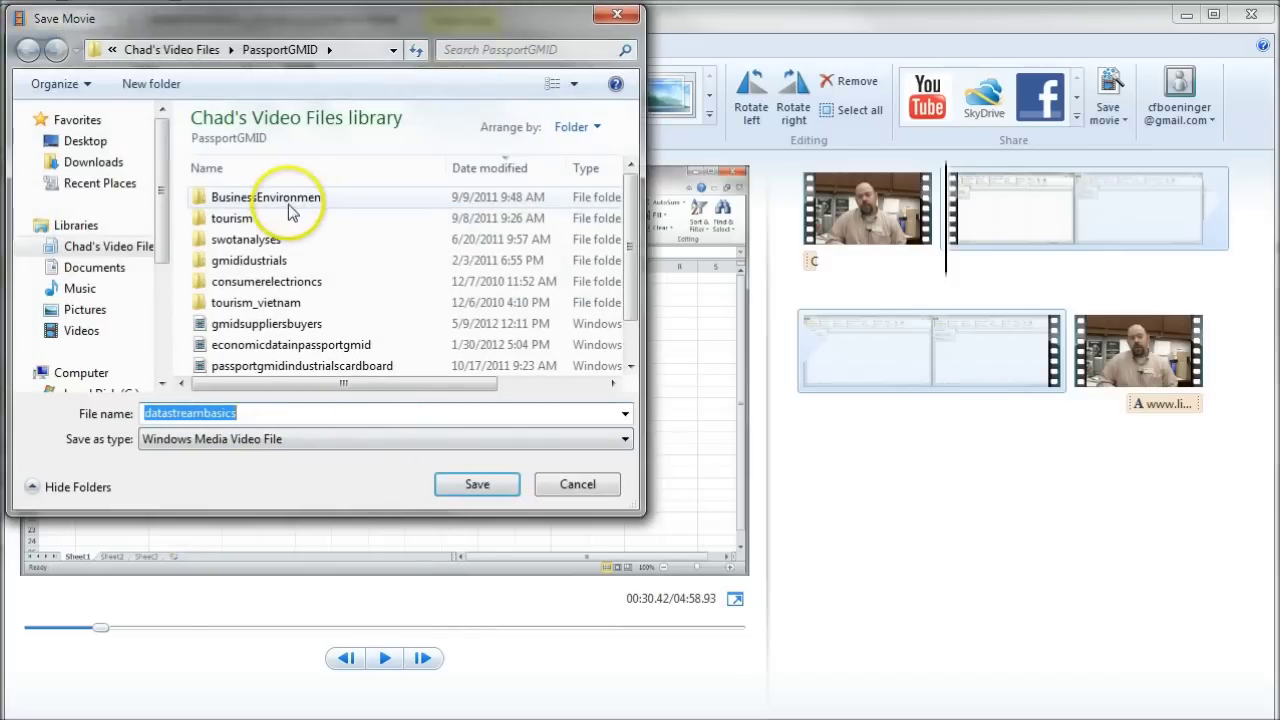
pyautogui.click(195, 49)
pyautogui.click(263, 246)
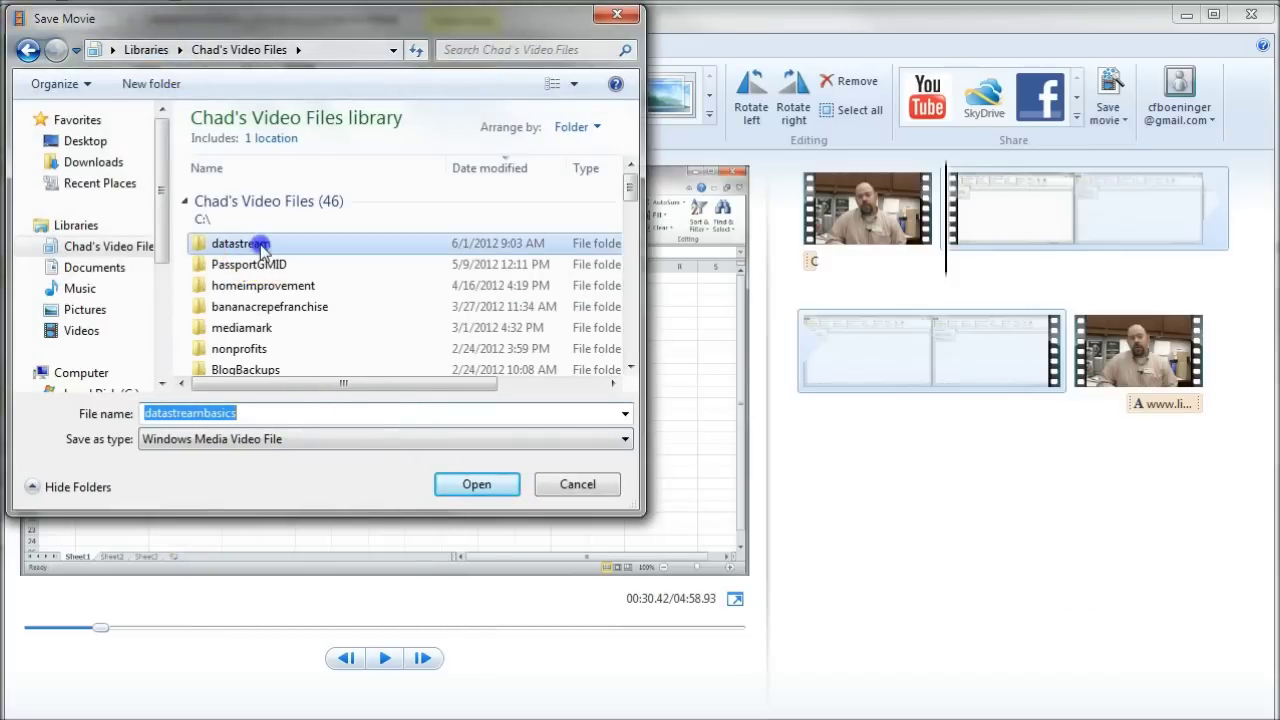
pyautogui.doubleClick(263, 246)
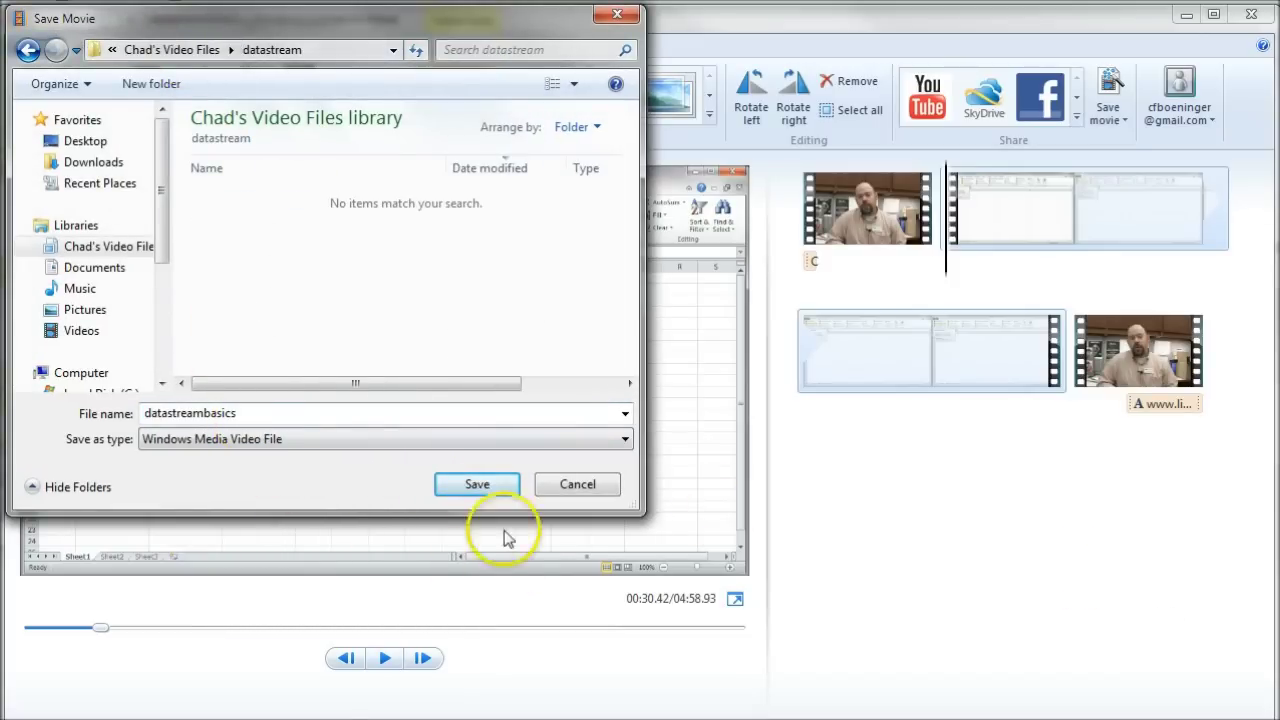
pyautogui.click(480, 487)
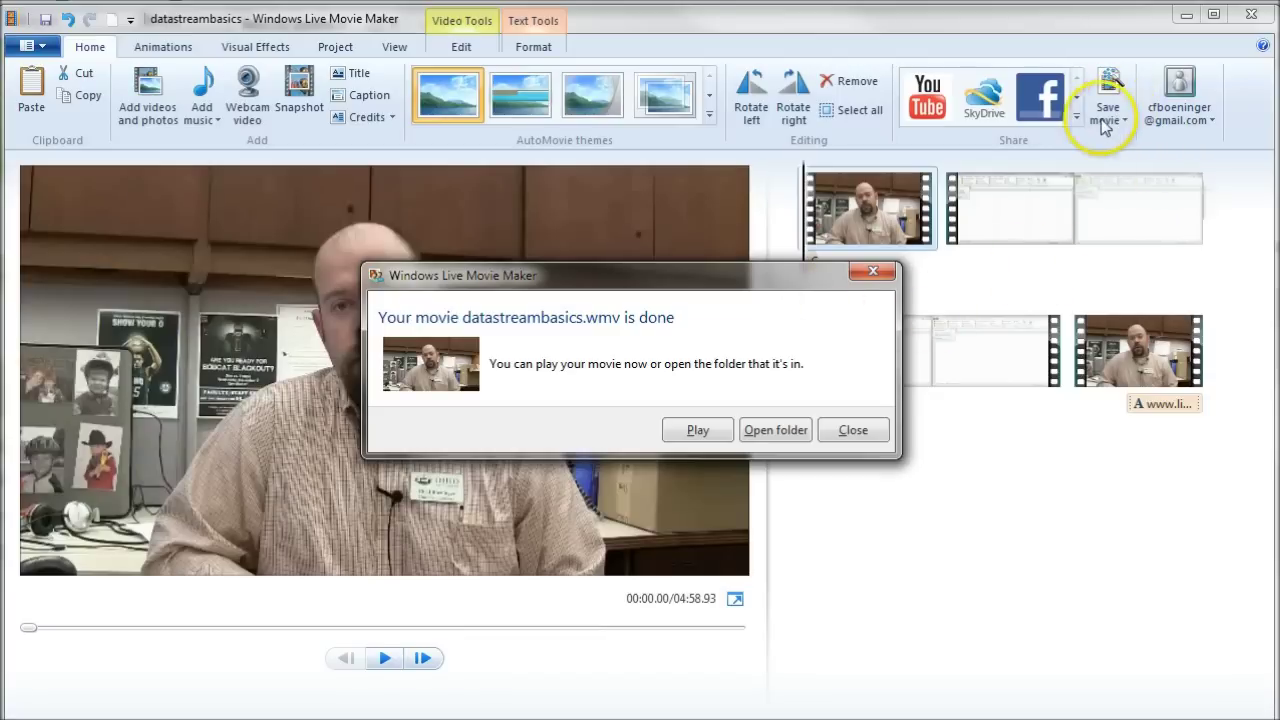
# Step: Open the datastream folder holding the finished movie and select datastreambasics.wmv
pyautogui.click(776, 430)
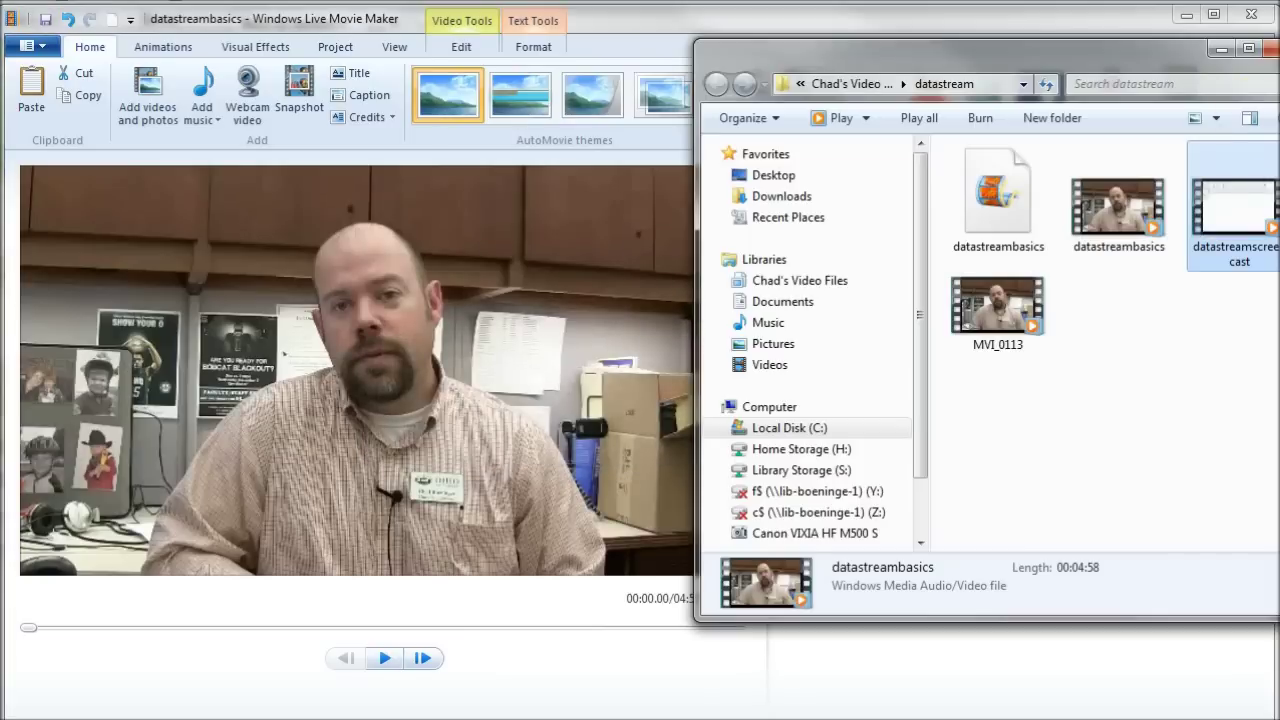
pyautogui.moveTo(1129, 45); pyautogui.dragTo(525, 52)
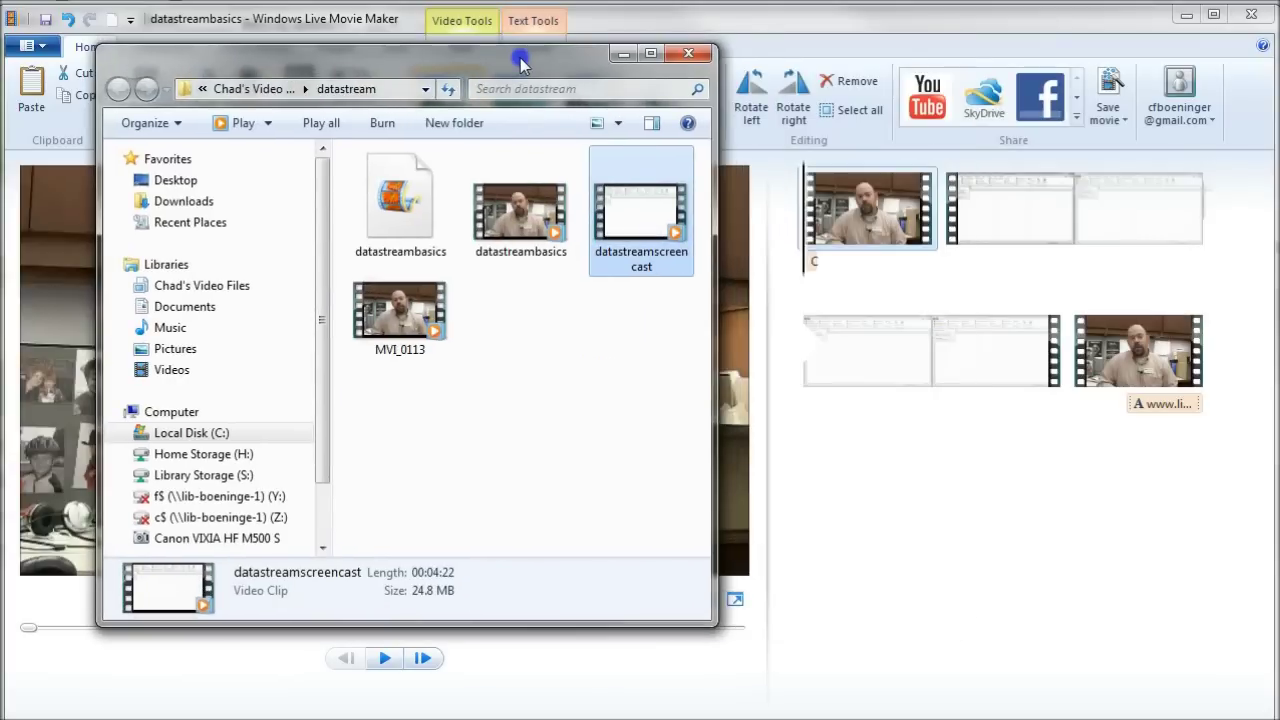
pyautogui.click(521, 212)
# Step: Drag datastreambasics.wmv from the folder onto the YouTube upload page to start uploading
pyautogui.hotkey('alt', 'Tab')
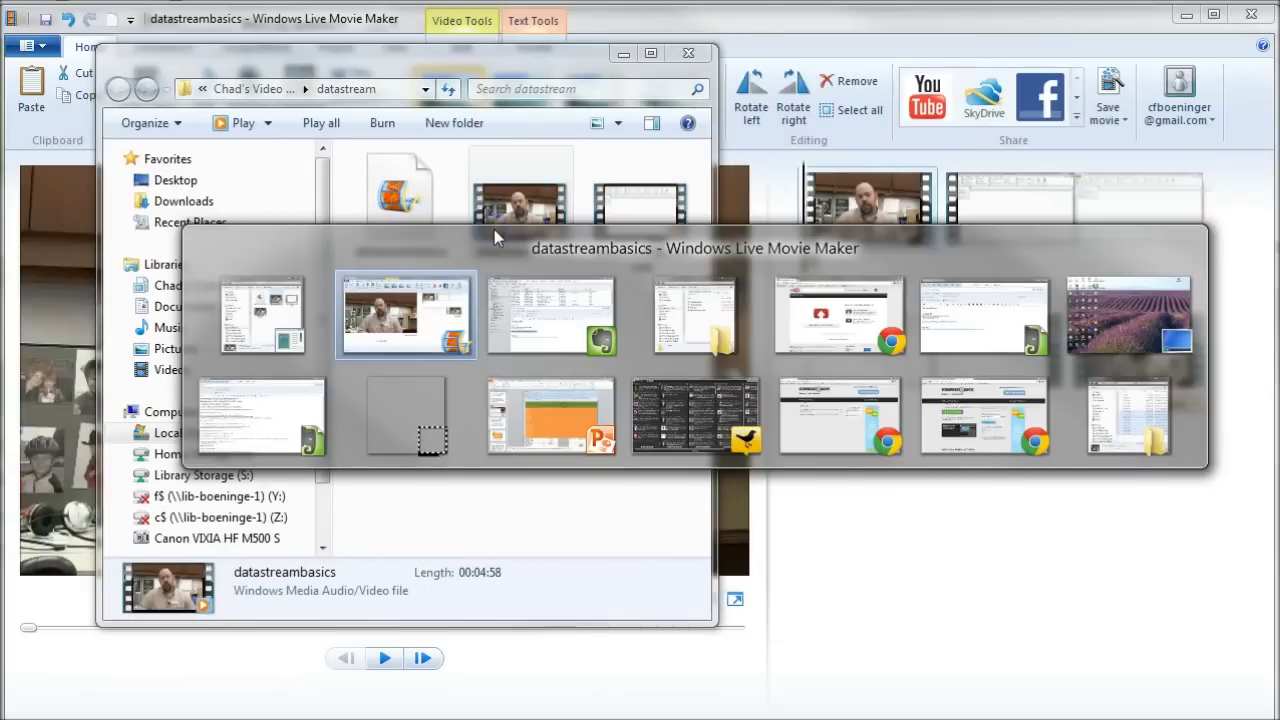
pyautogui.hotkey('alt', 'Tab')
pyautogui.hotkey('alt', 'Tab')
pyautogui.hotkey('alt', 'Tab')
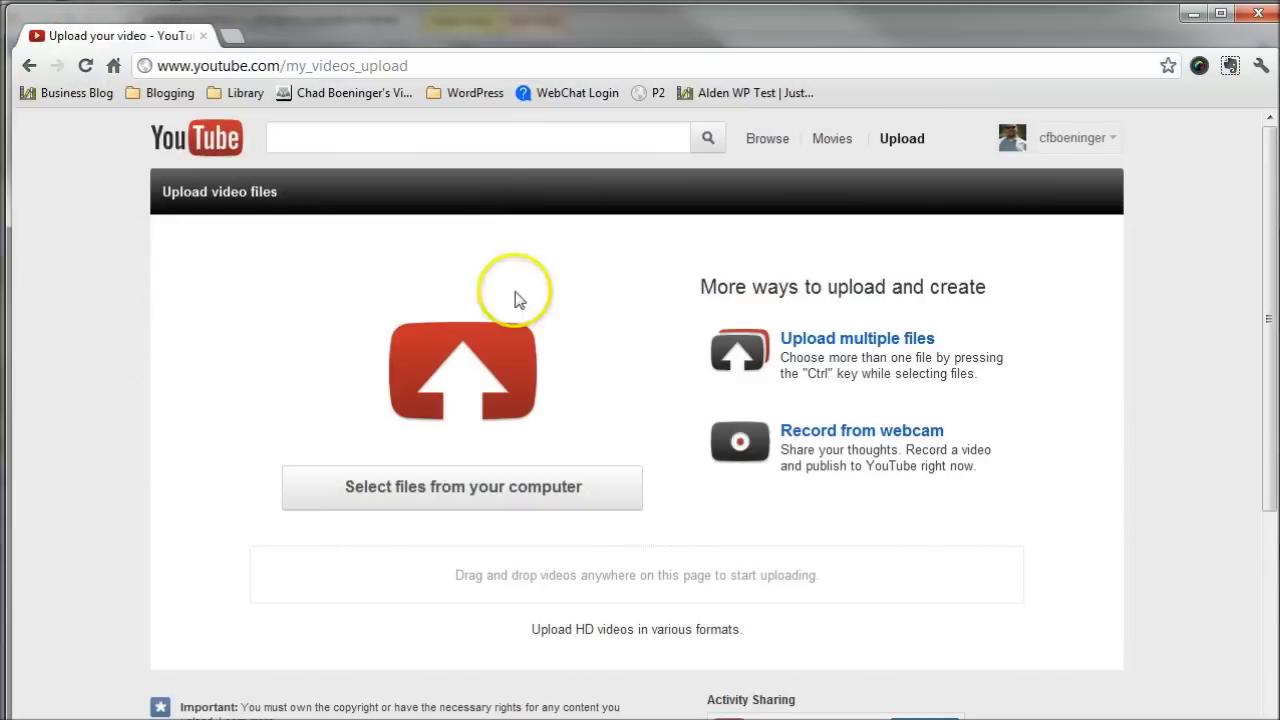
pyautogui.hotkey('alt', 'Tab')
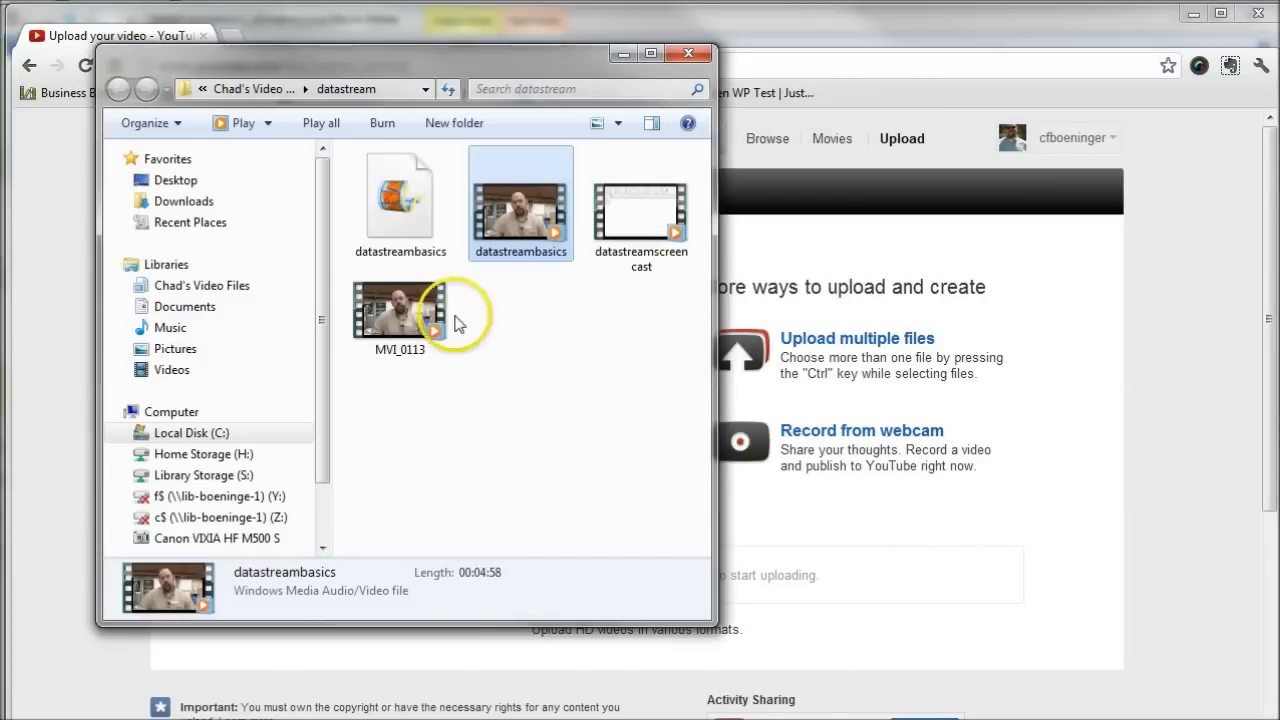
pyautogui.moveTo(515, 56); pyautogui.dragTo(1175, 69)
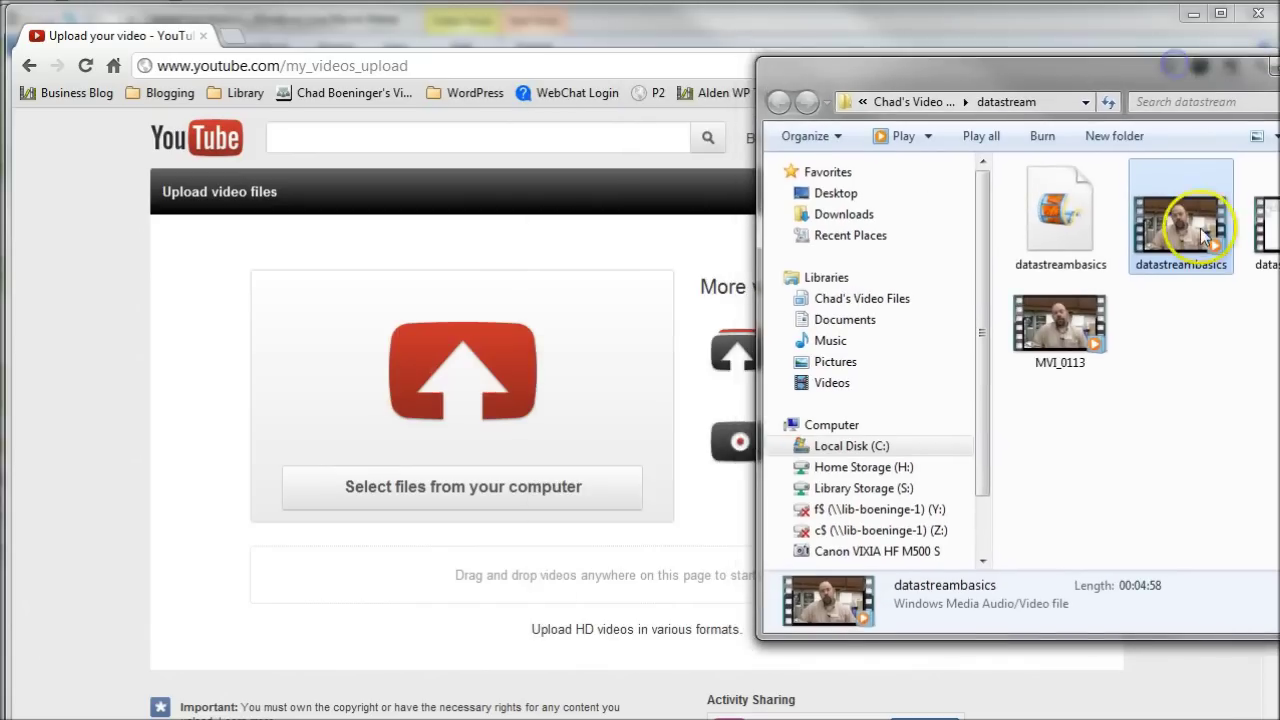
pyautogui.moveTo(1205, 235); pyautogui.dragTo(470, 615)
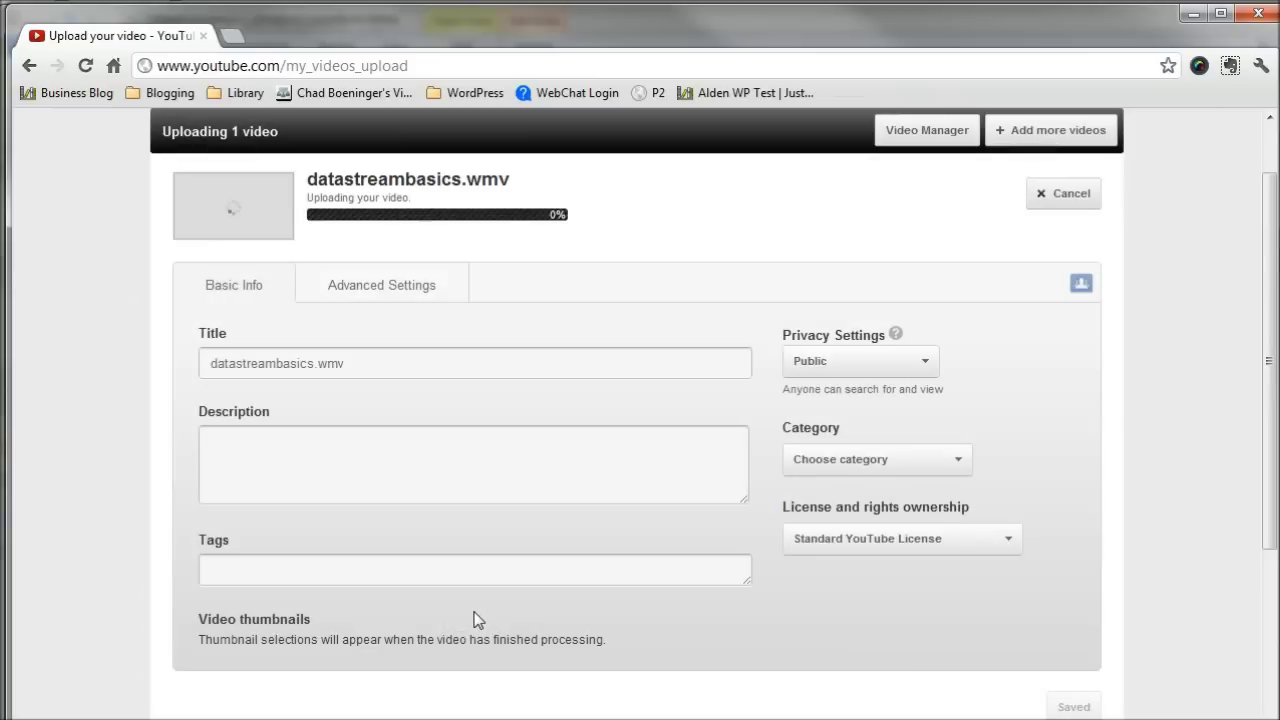
# Step: Retitle the video 'How to download economic, equity, and financial information with Datastream'
pyautogui.moveTo(380, 358); pyautogui.dragTo(140, 367)
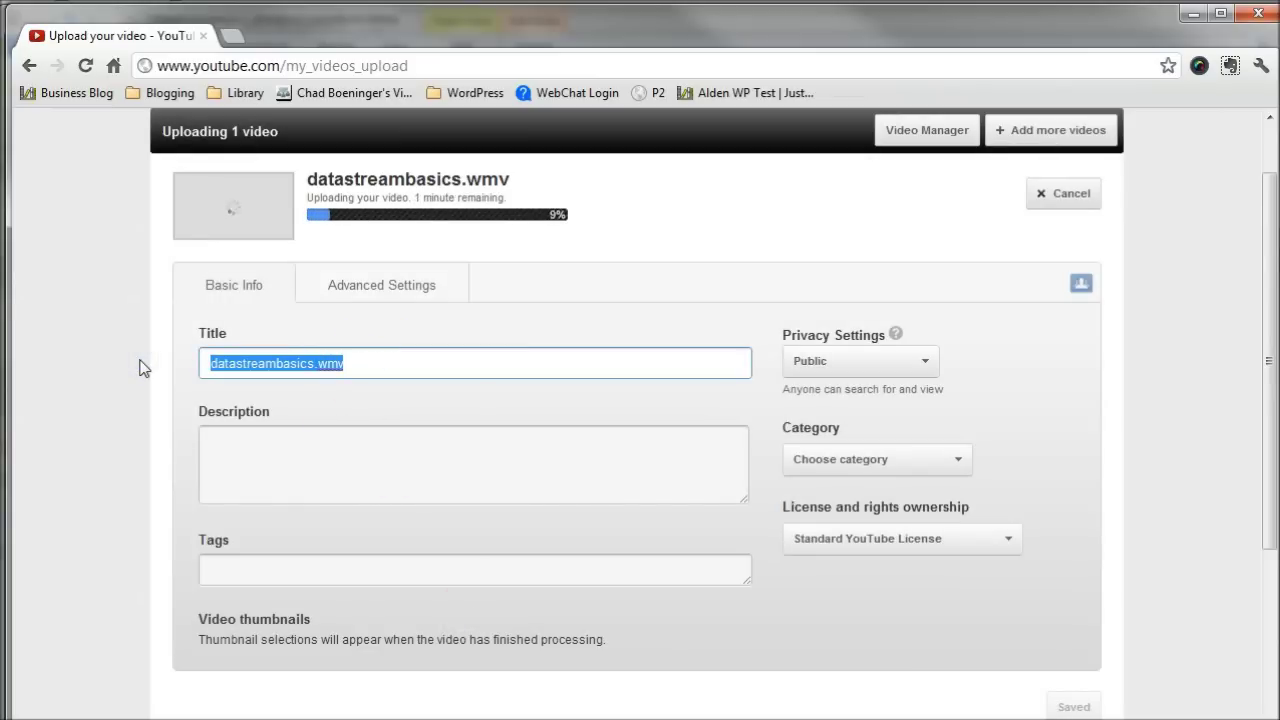
pyautogui.write('How to down')
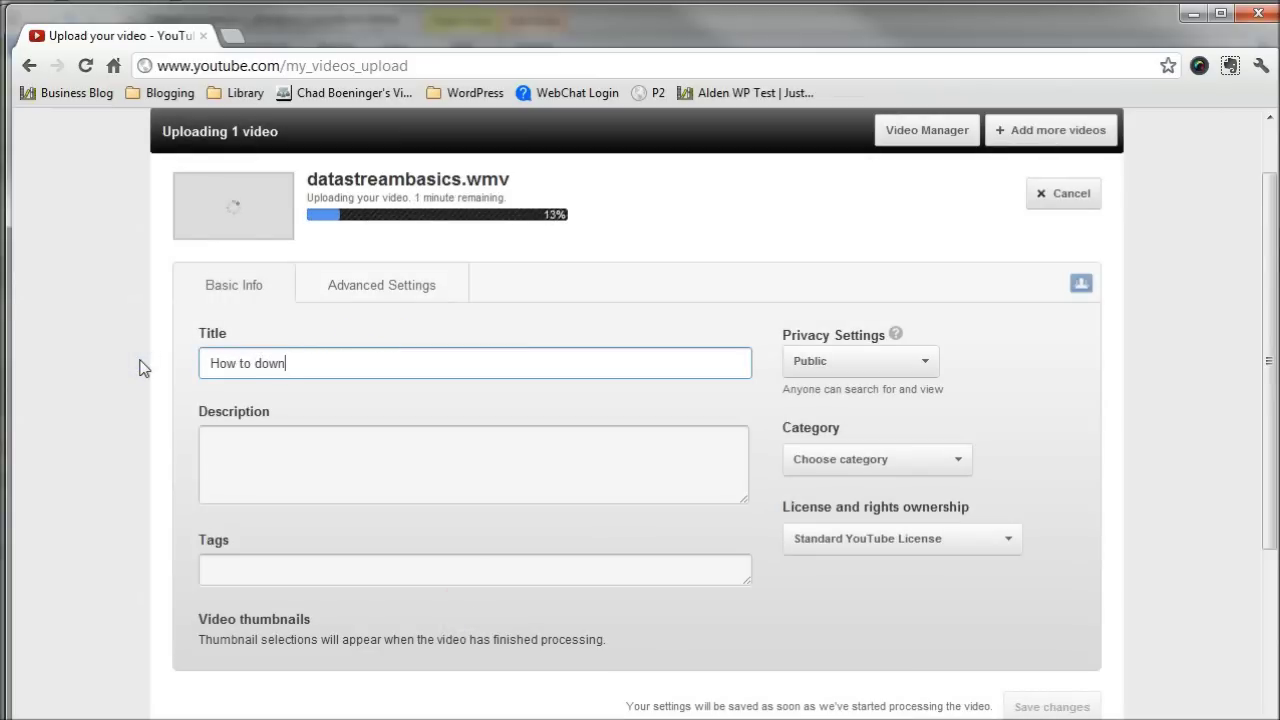
pyautogui.write('load histor')
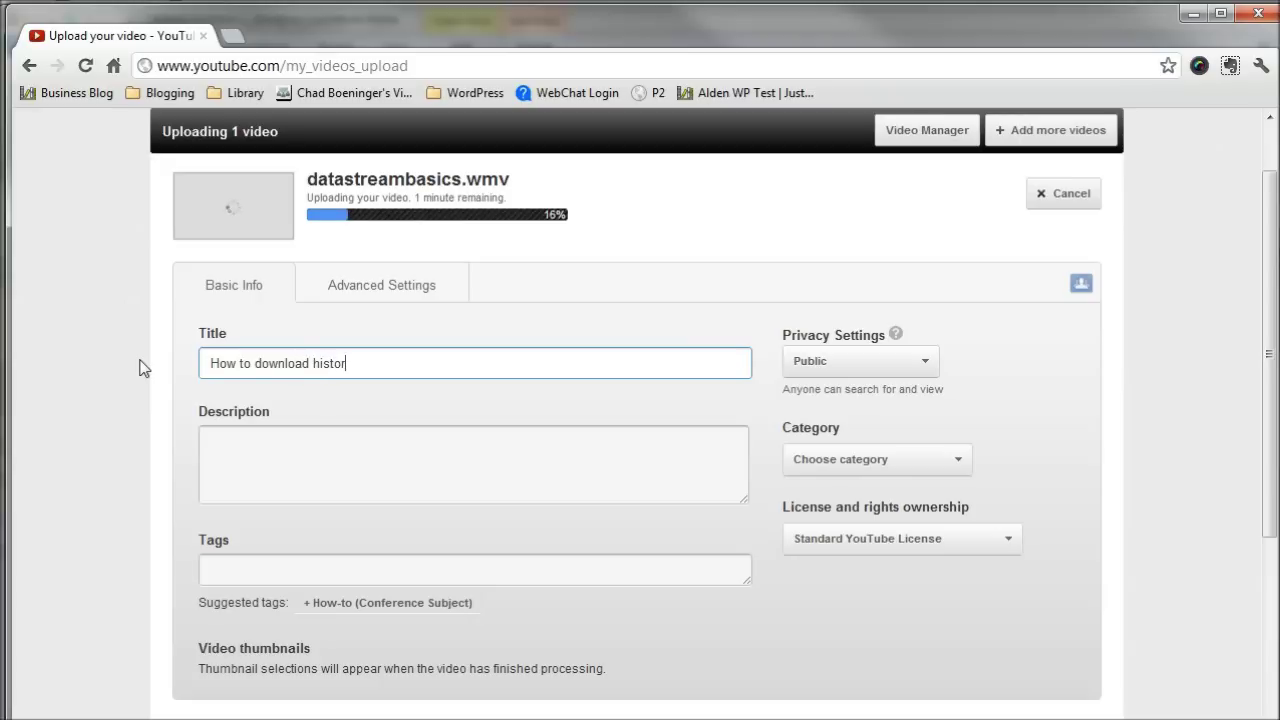
pyautogui.write('ical eco')
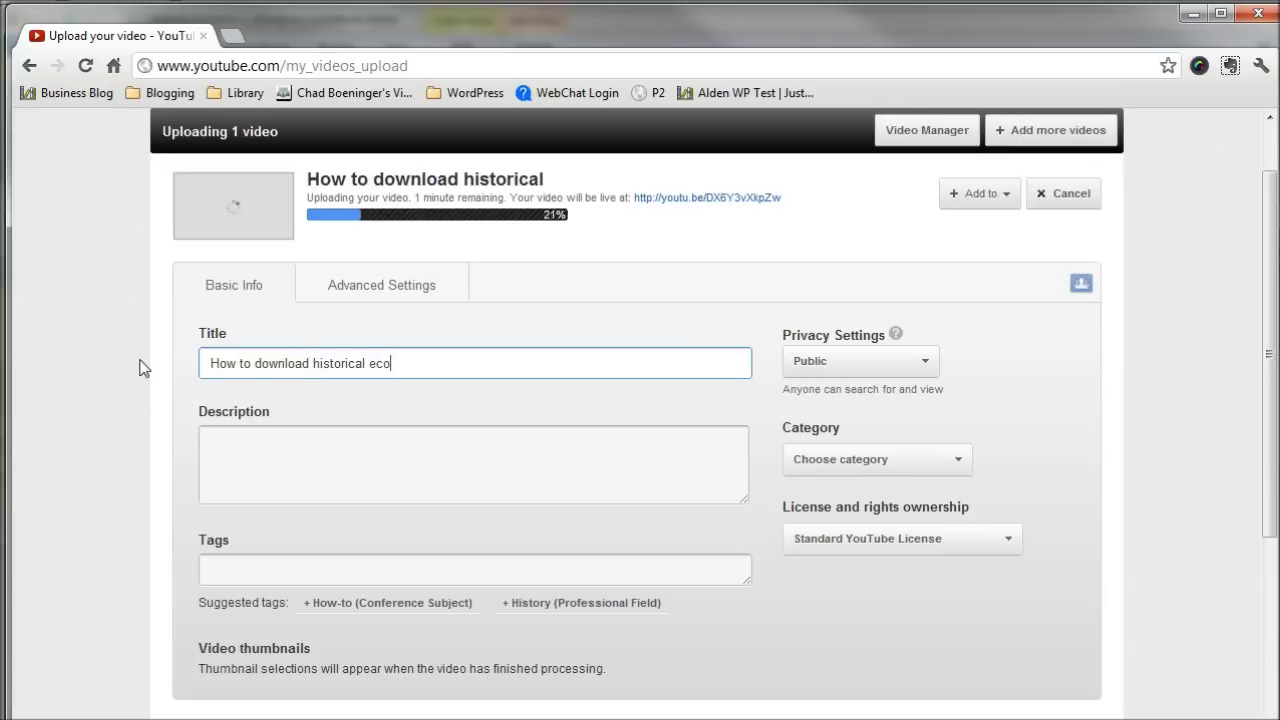
pyautogui.write('nomic')
pyautogui.press('BackSpace')
pyautogui.write(',')
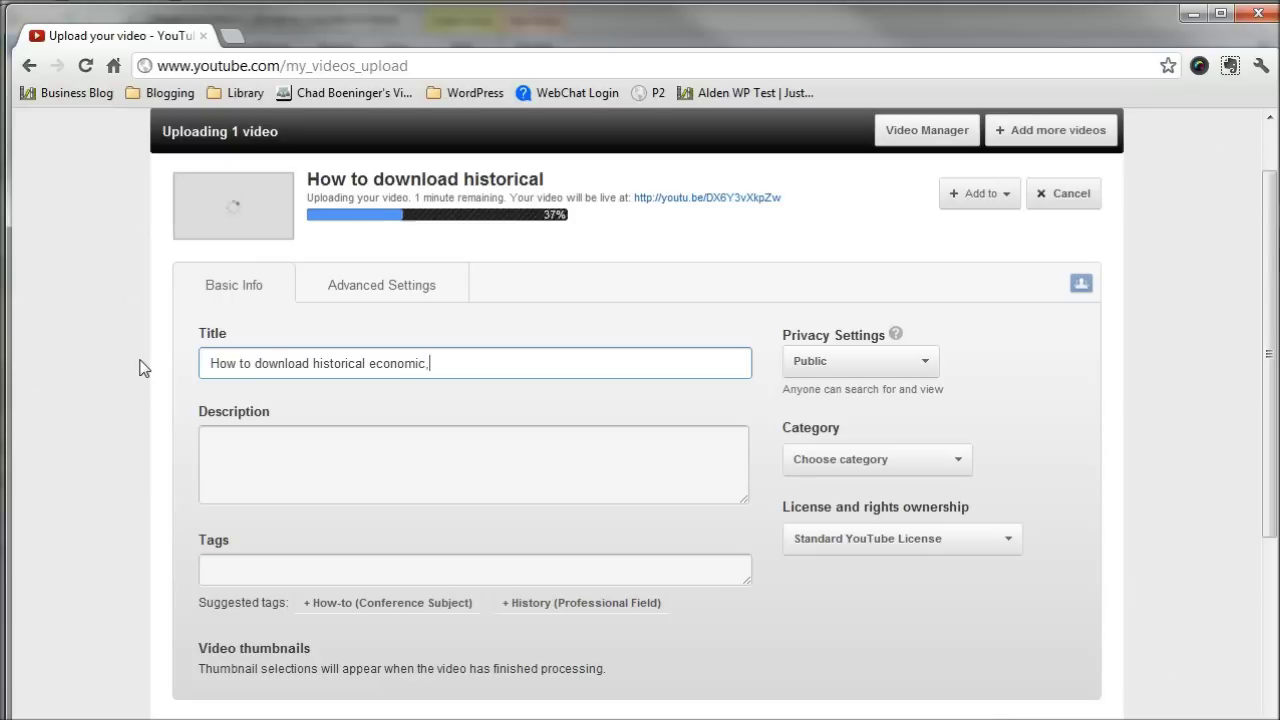
pyautogui.write(' compa')
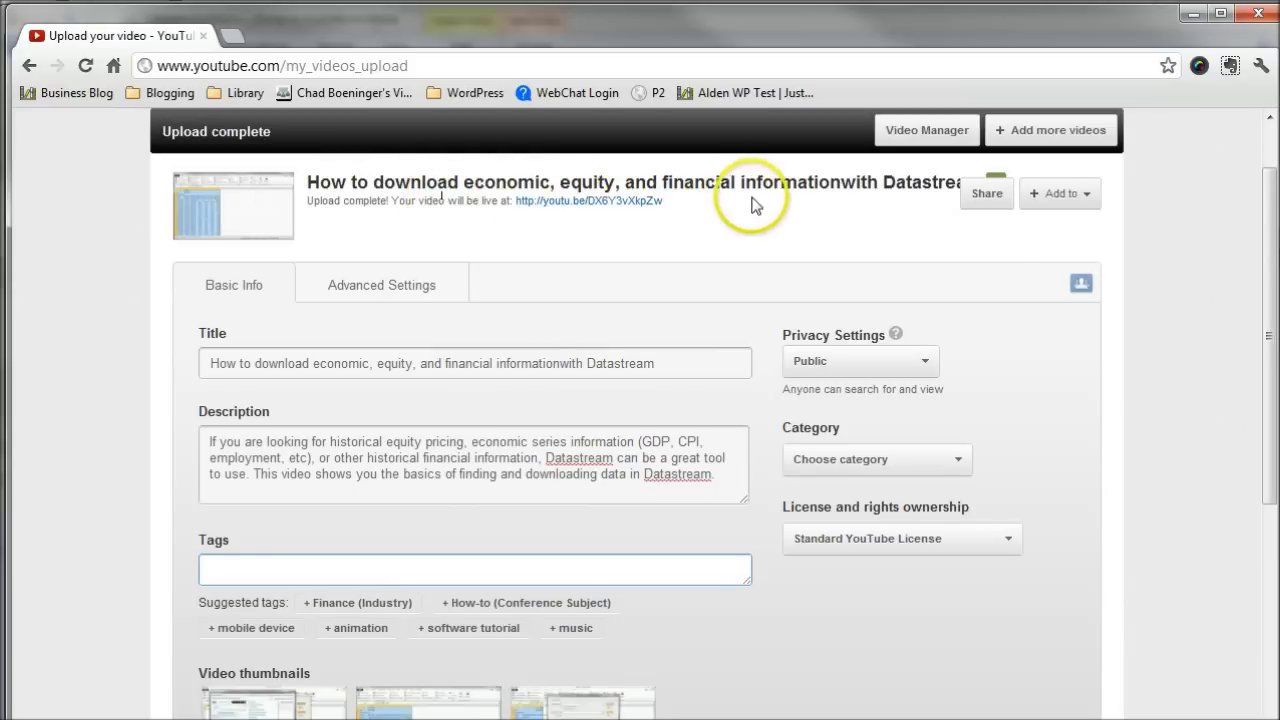
pyautogui.click(842, 183)
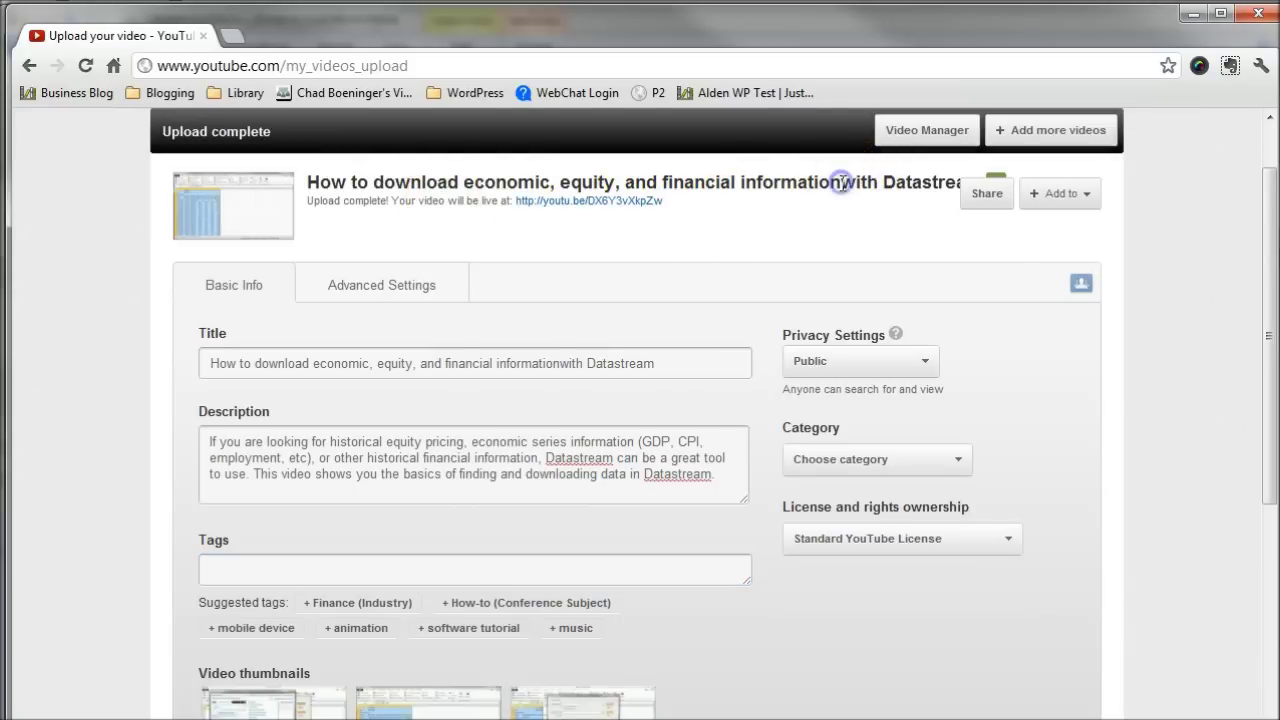
pyautogui.click(560, 363)
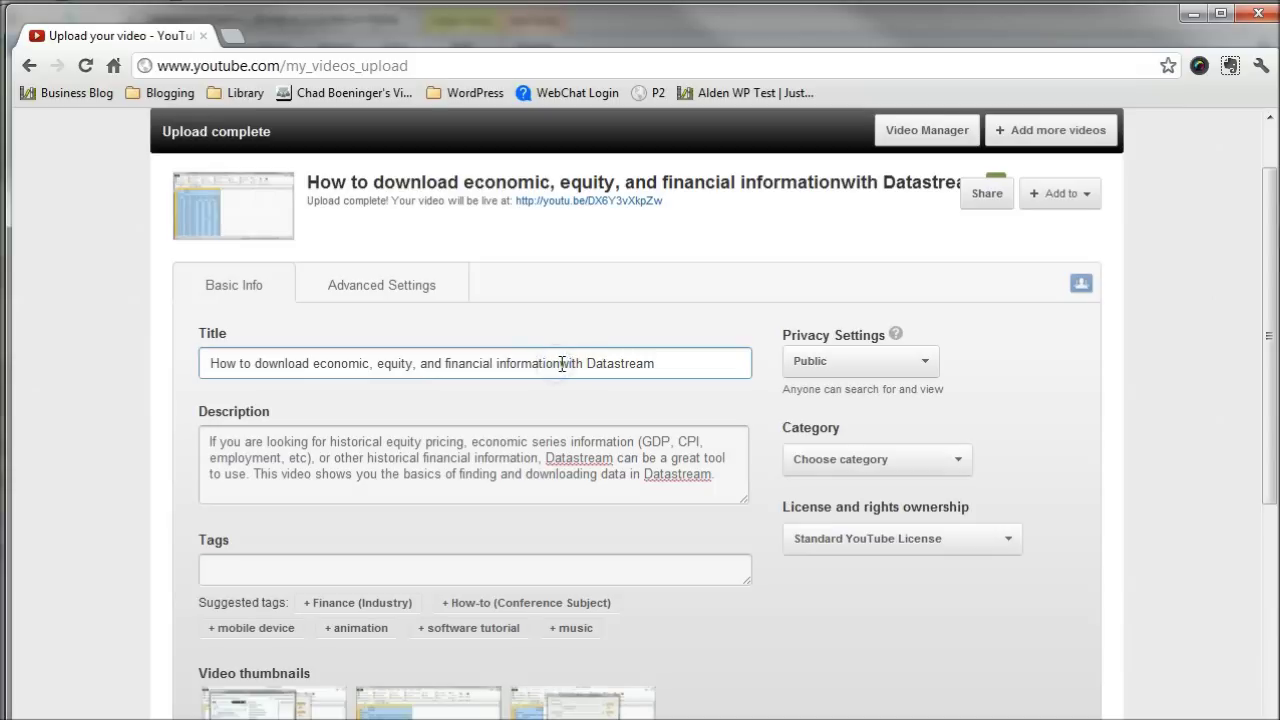
# Step: Add the Datastream download description, then copy the saved tag list from the Evernote note
pyautogui.click(488, 468)
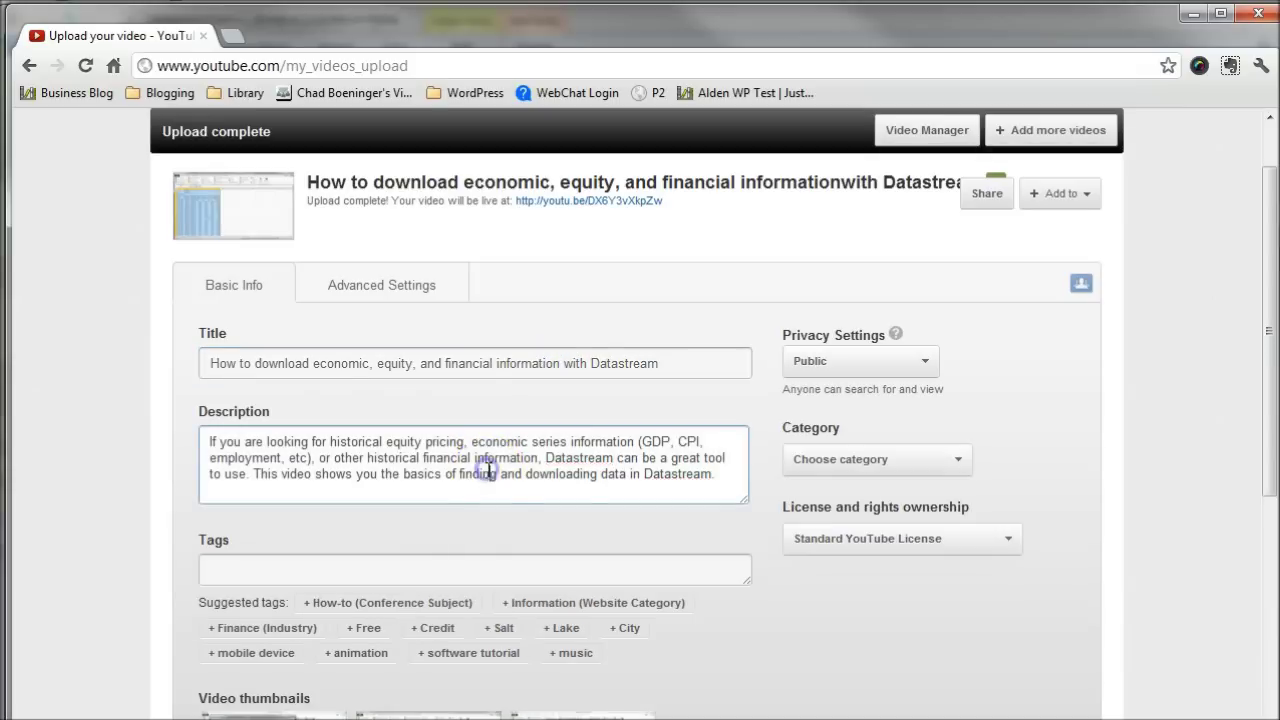
pyautogui.click(300, 570)
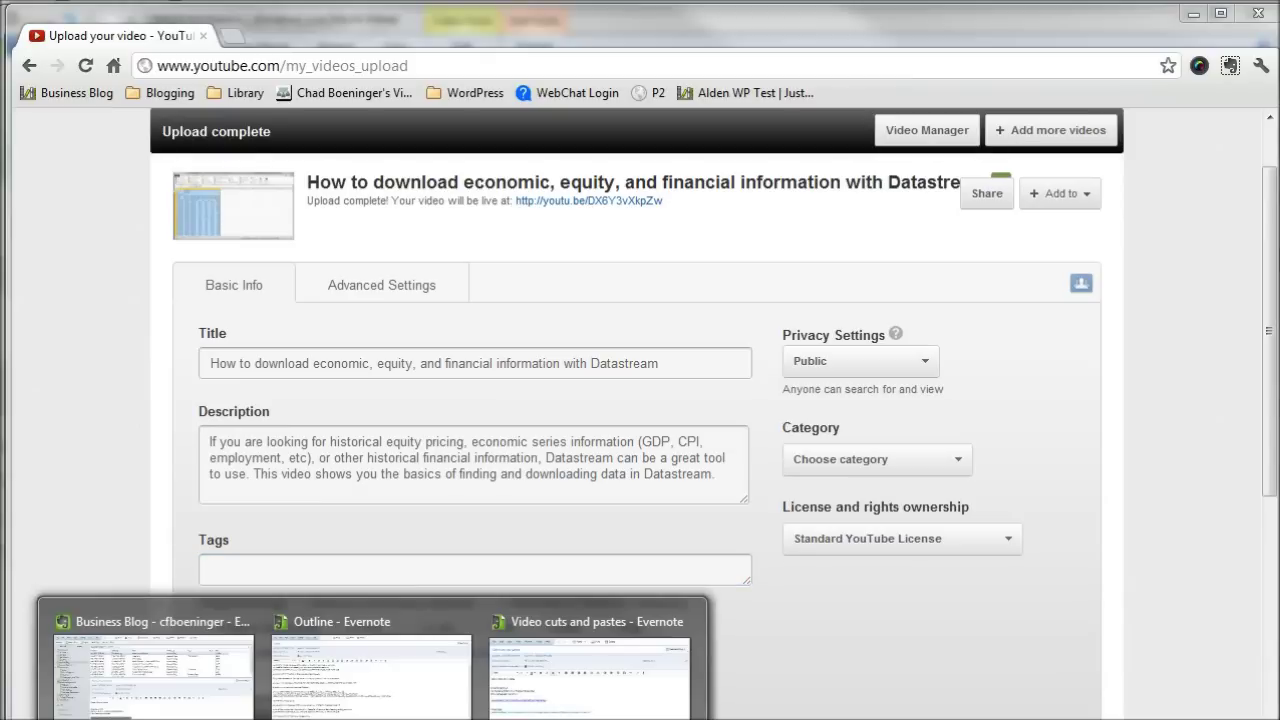
pyautogui.click(186, 629)
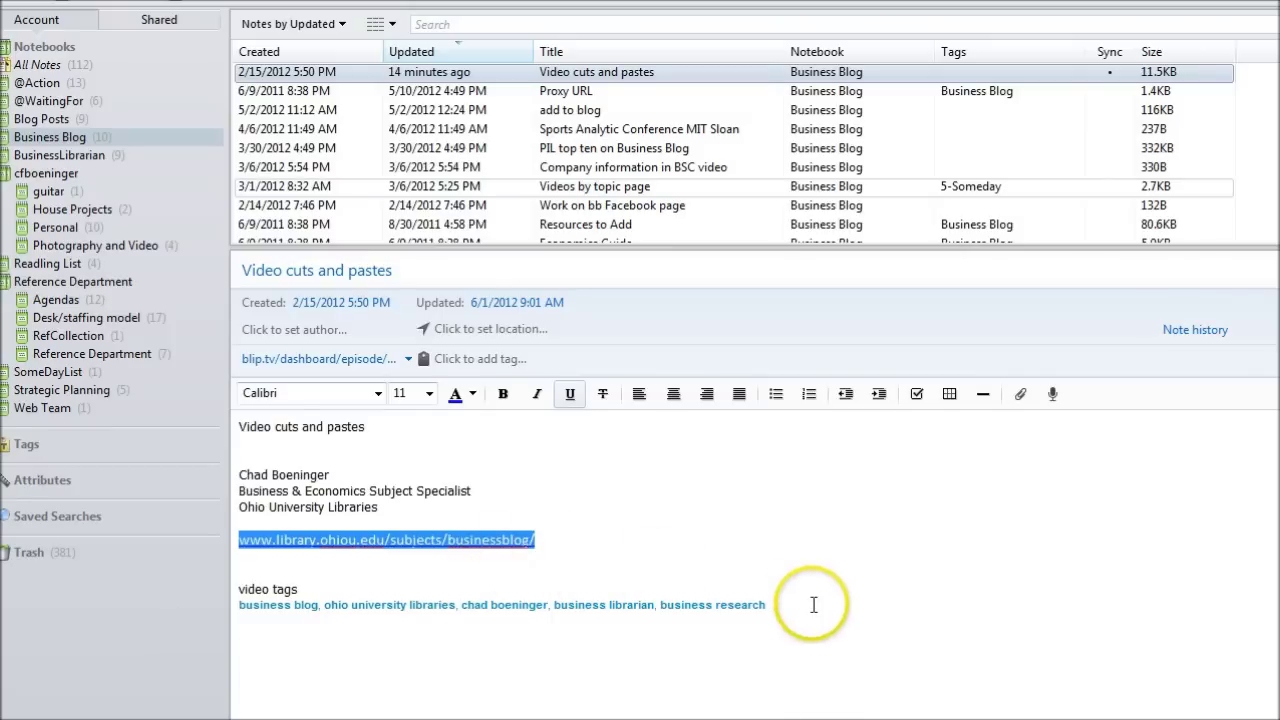
pyautogui.moveTo(811, 605); pyautogui.dragTo(240, 617)
pyautogui.hotkey('ctrl', 'c')
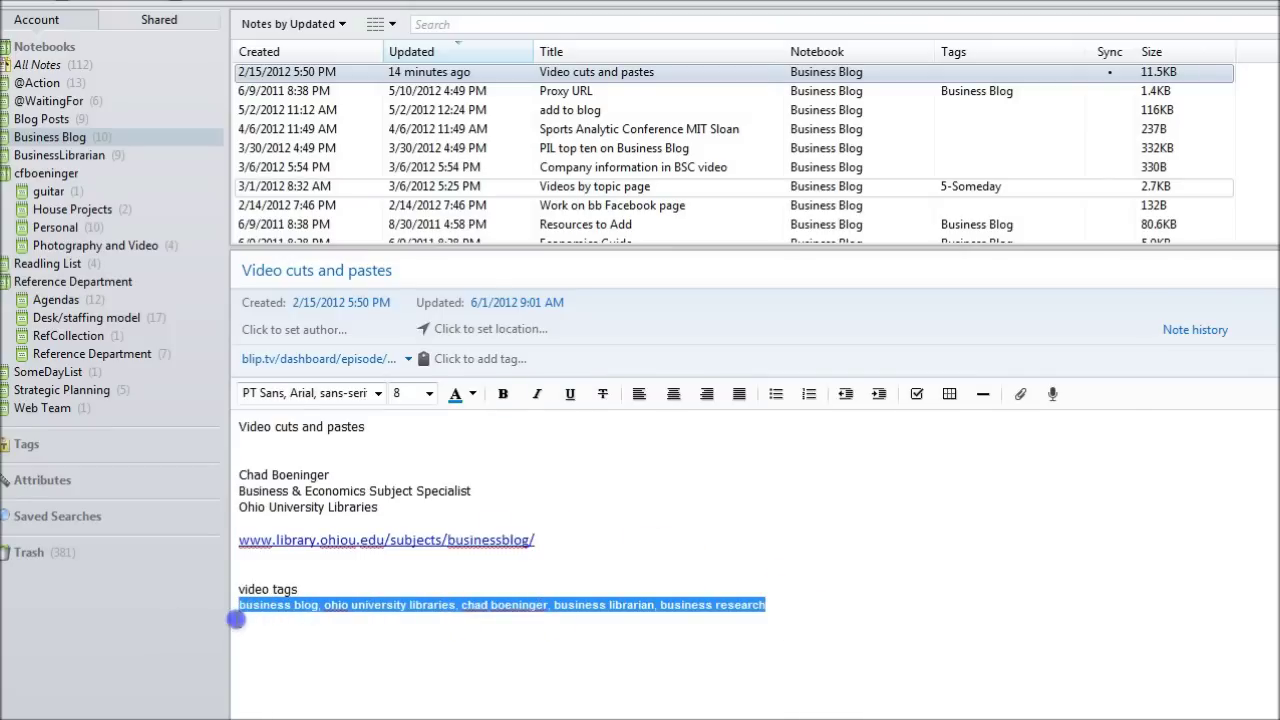
# Step: Paste the saved tag list, add Finance (Industry), mobile device and Market, and type datastream
pyautogui.hotkey('alt', 'Tab')
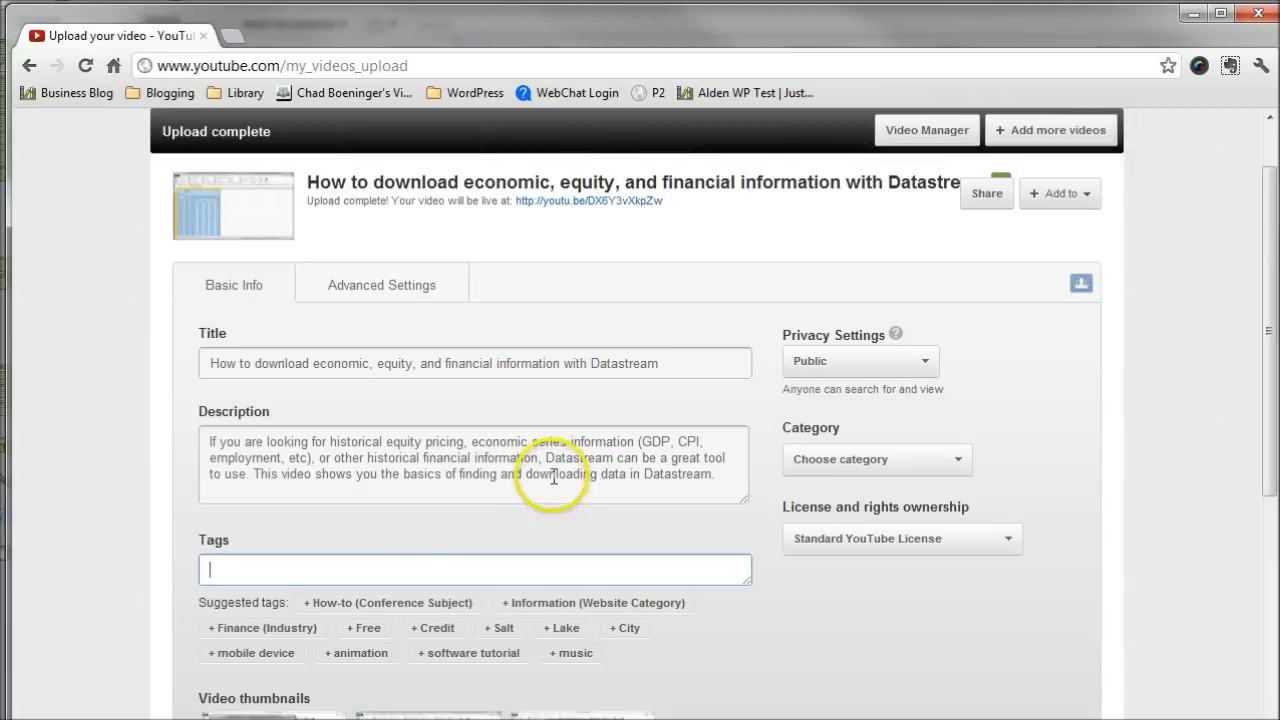
pyautogui.click(267, 571)
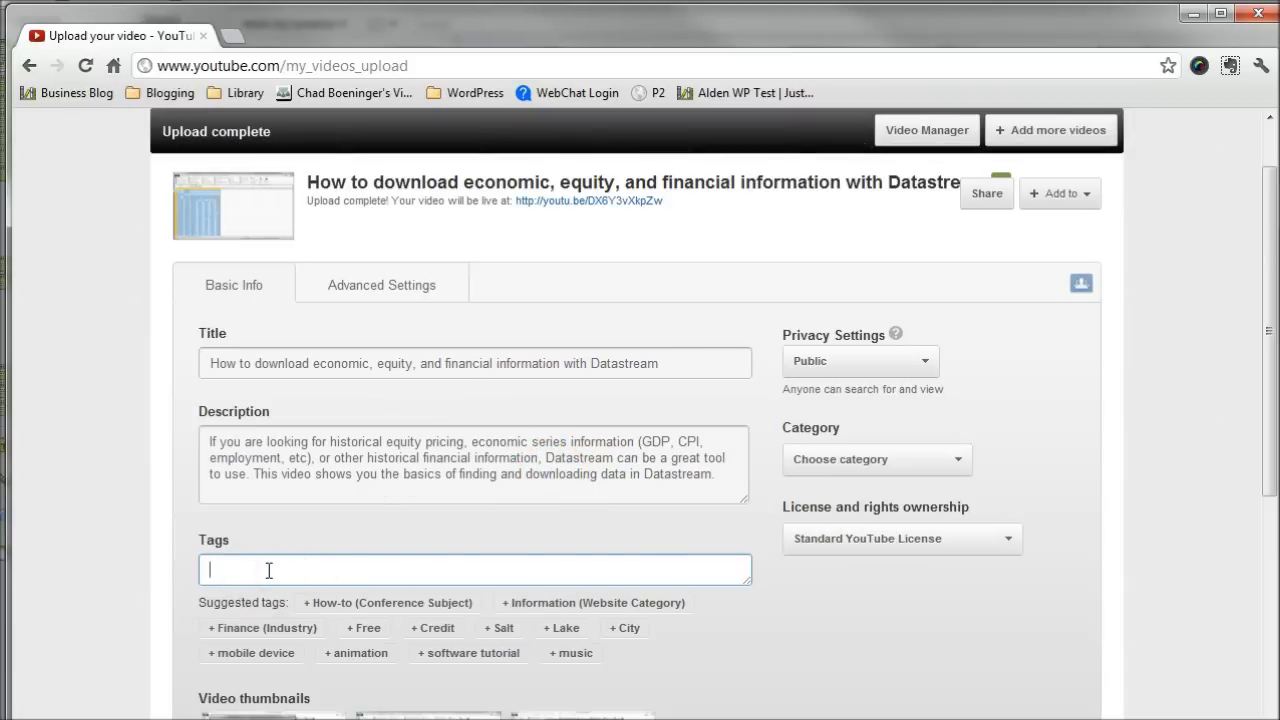
pyautogui.hotkey('ctrl', 'v')
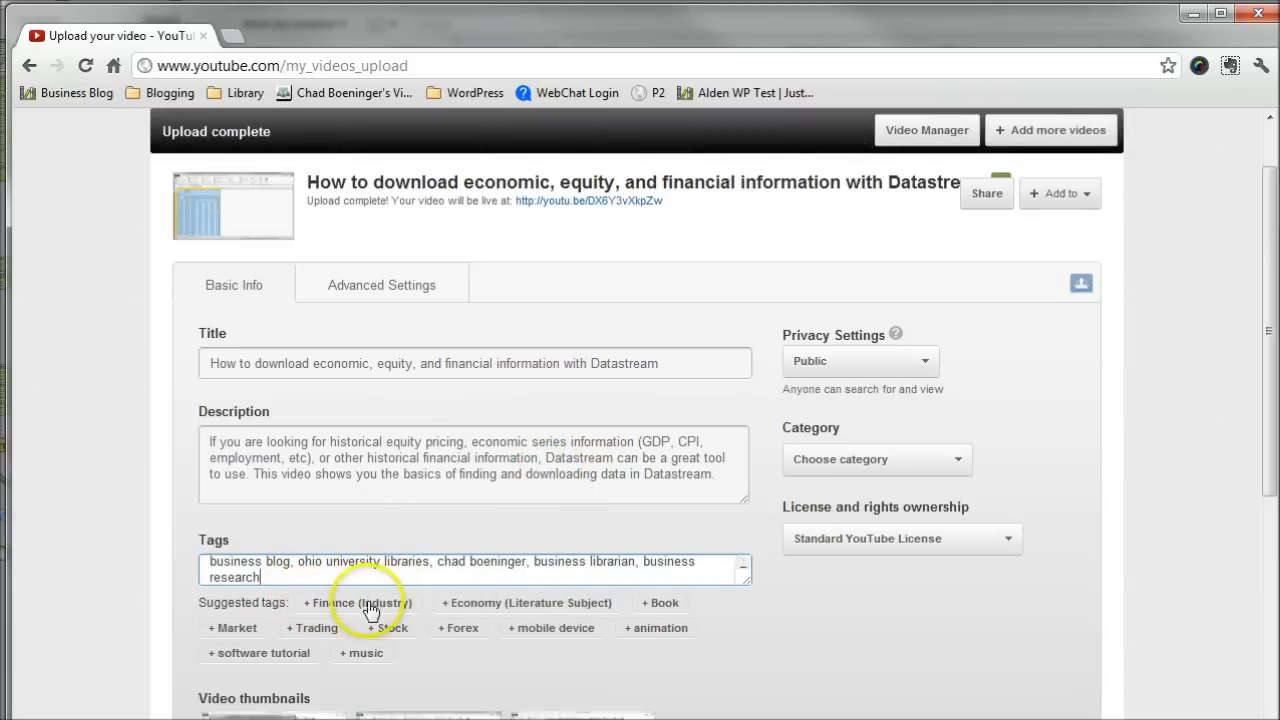
pyautogui.click(348, 605)
pyautogui.click(234, 628)
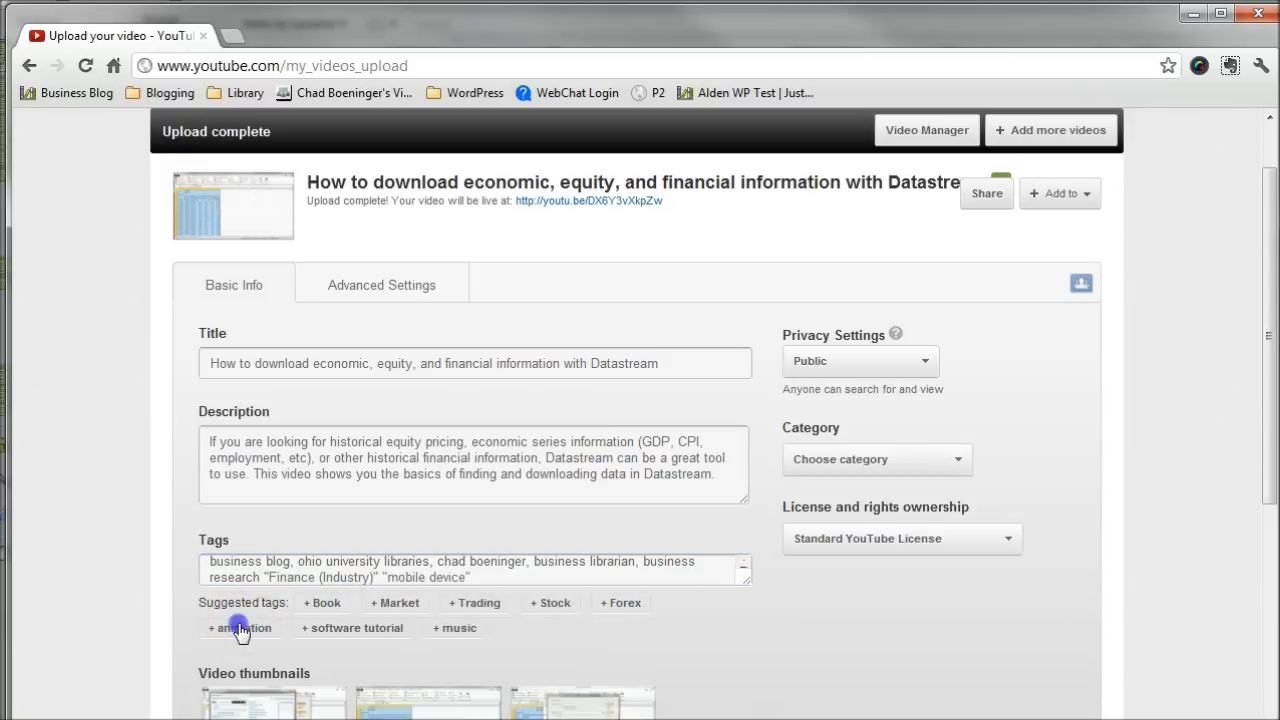
pyautogui.click(380, 608)
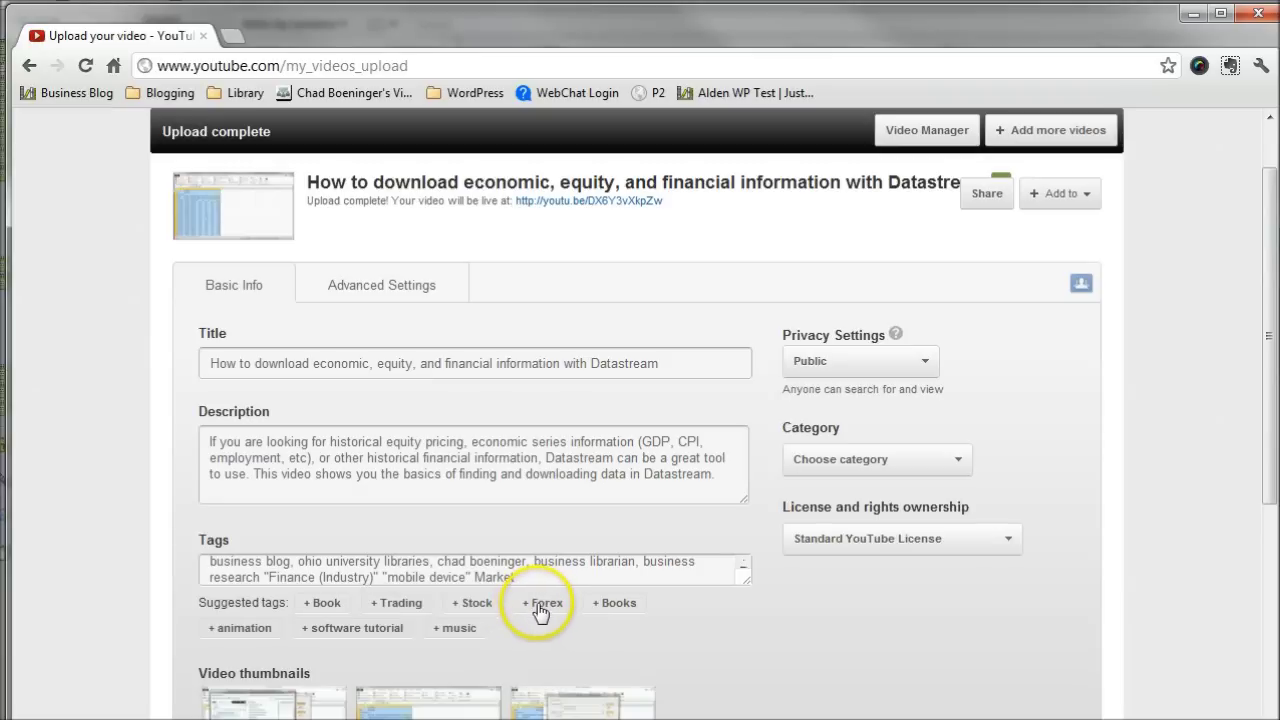
pyautogui.click(529, 574)
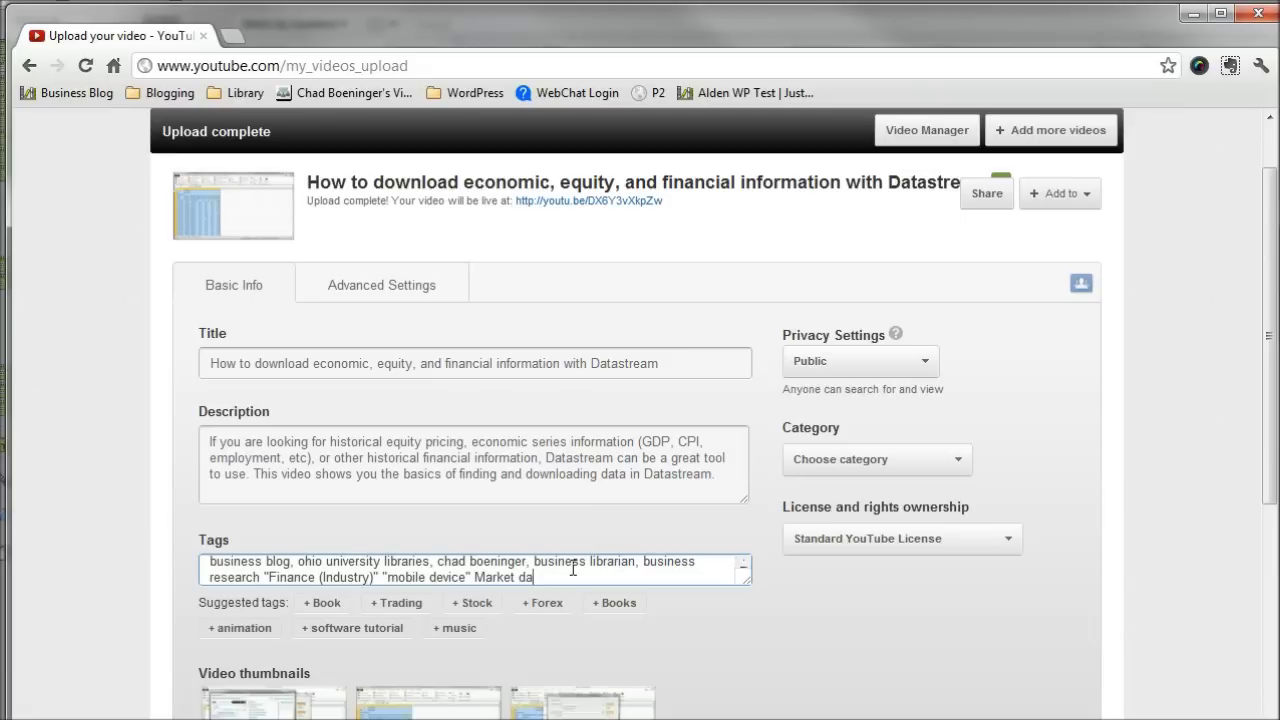
pyautogui.write('datastream')
pyautogui.click(773, 614)
# Step: Choose the third frame as the video thumbnail
pyautogui.scroll(-2, 816, 606)
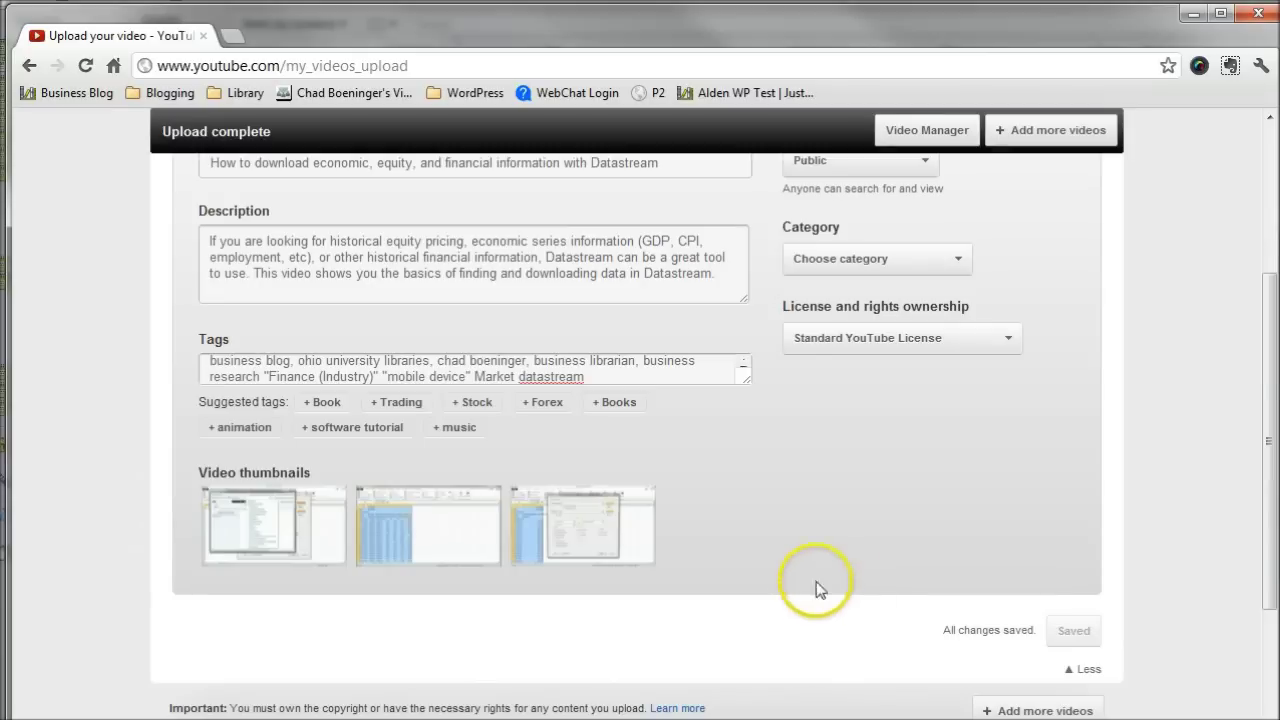
pyautogui.moveTo(258, 550)
pyautogui.moveTo(497, 547)
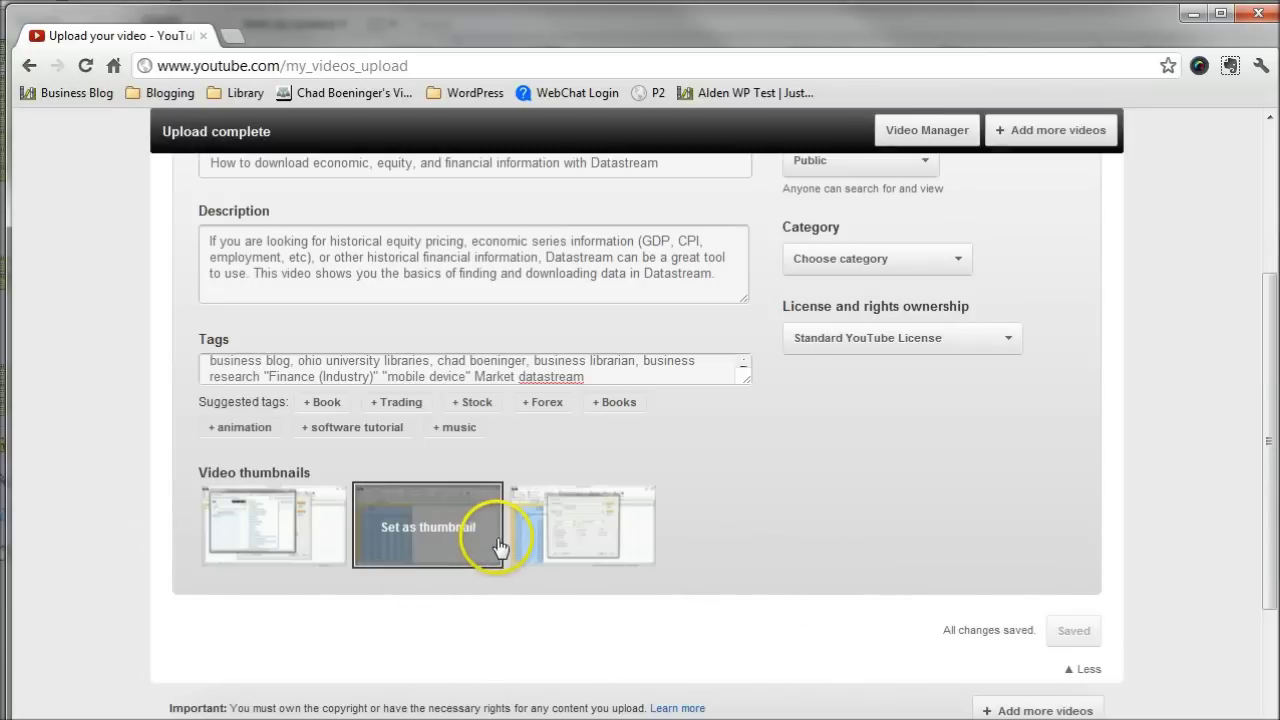
pyautogui.moveTo(594, 551)
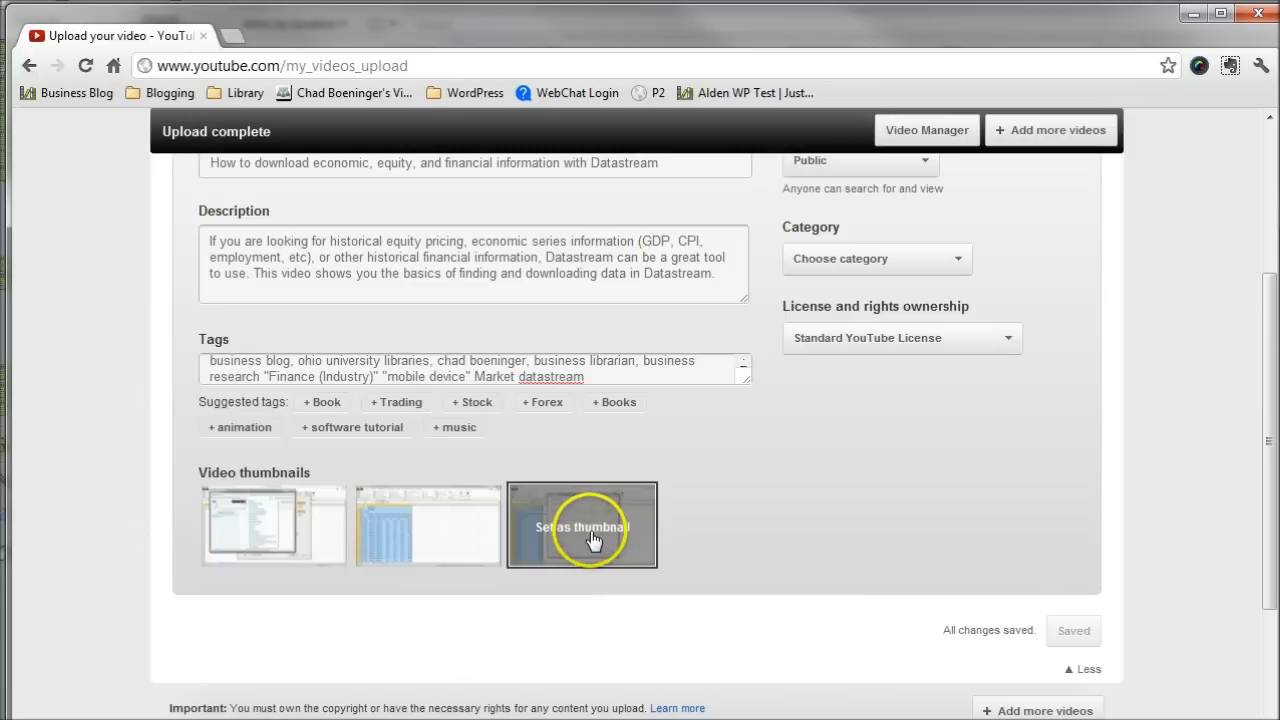
pyautogui.click(594, 540)
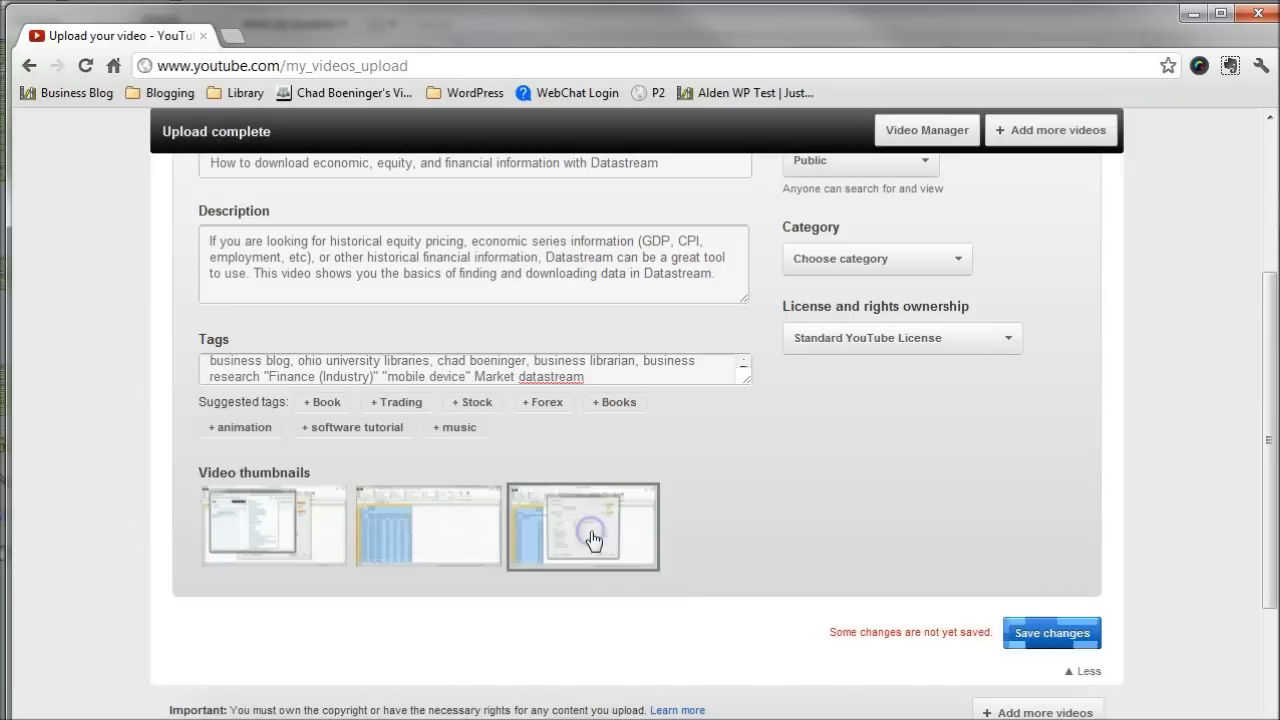
pyautogui.click(821, 520)
pyautogui.scroll(3, 822, 520)
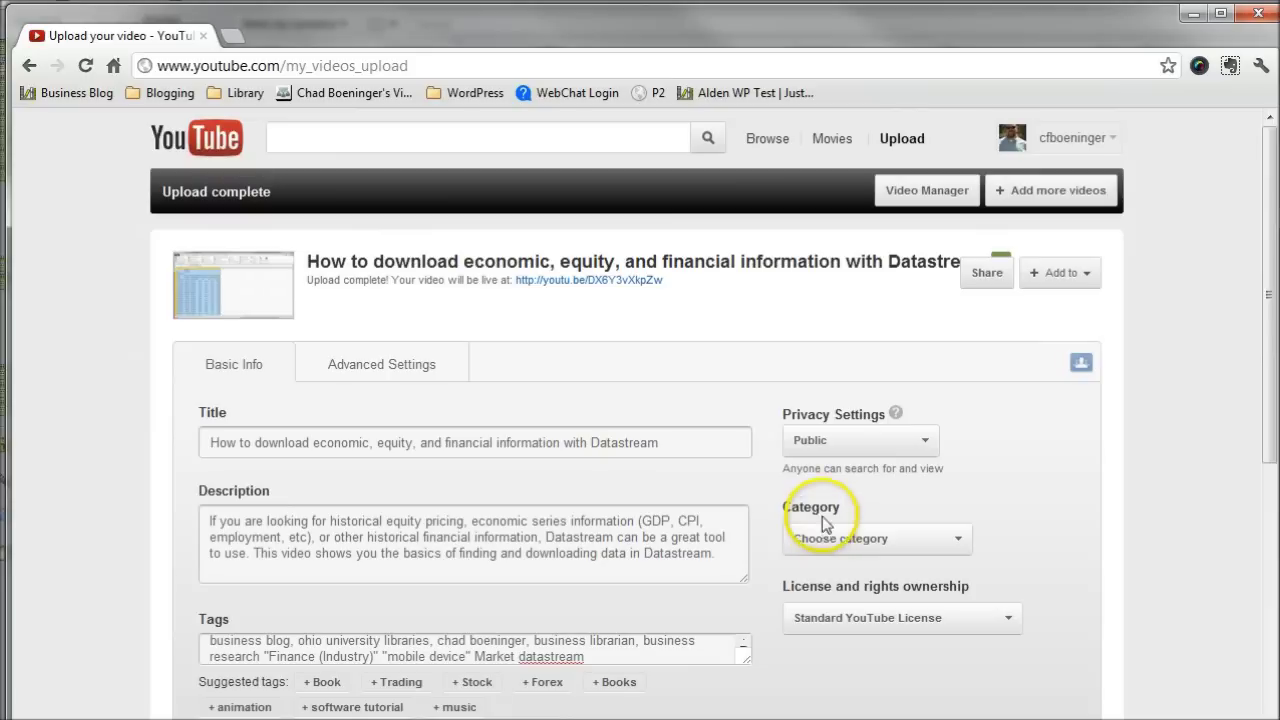
# Step: Set category to Education and license to Creative Commons - Attribution, then save changes
pyautogui.click(958, 538)
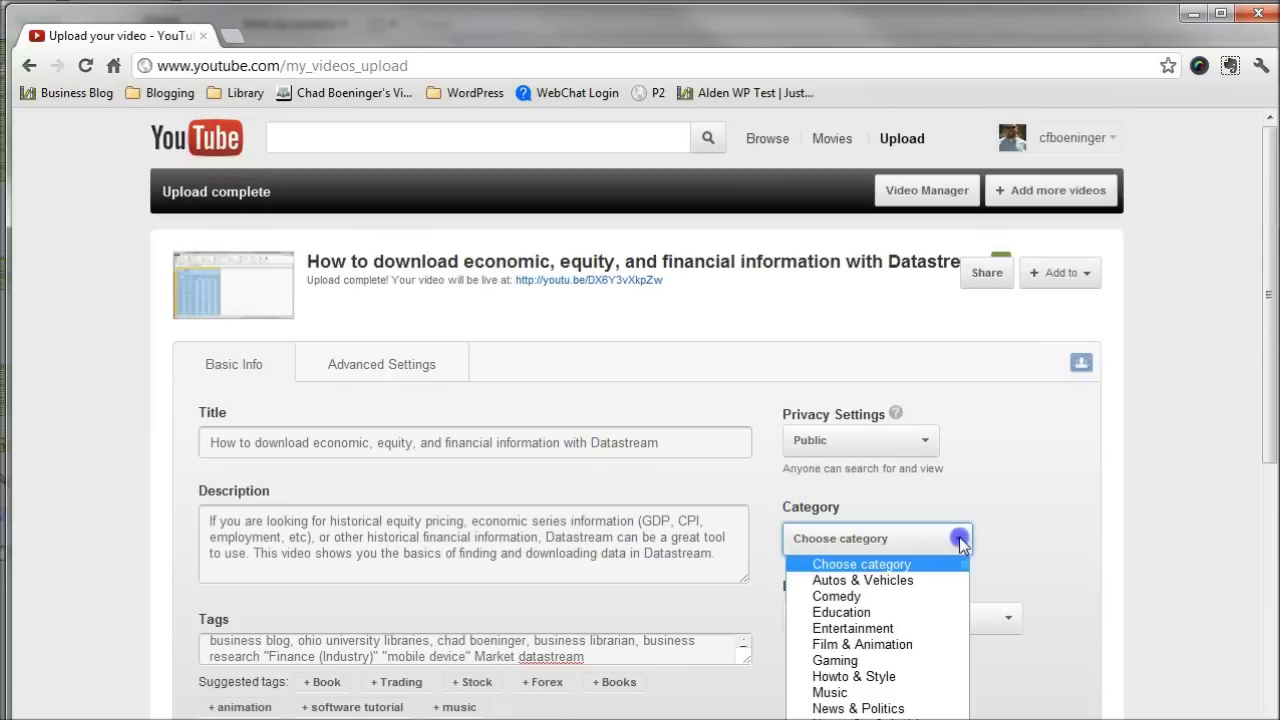
pyautogui.click(838, 610)
pyautogui.scroll(-2, 1017, 509)
pyautogui.click(937, 417)
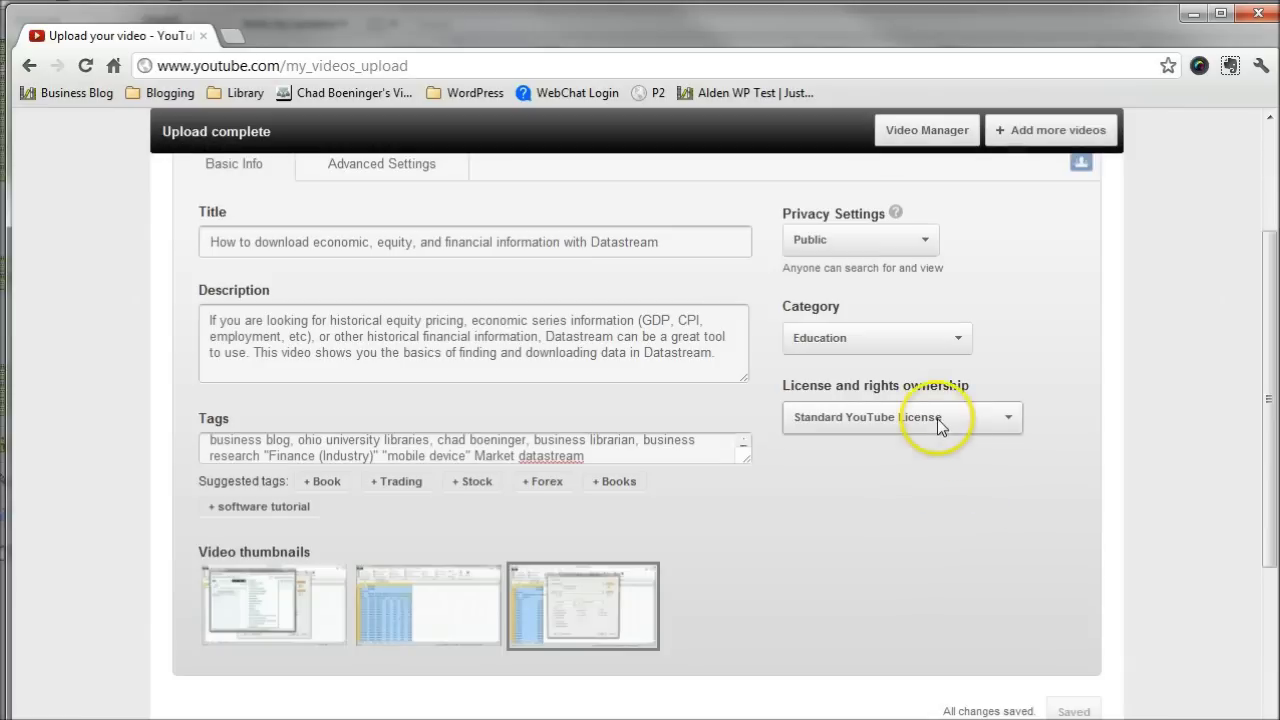
pyautogui.click(888, 458)
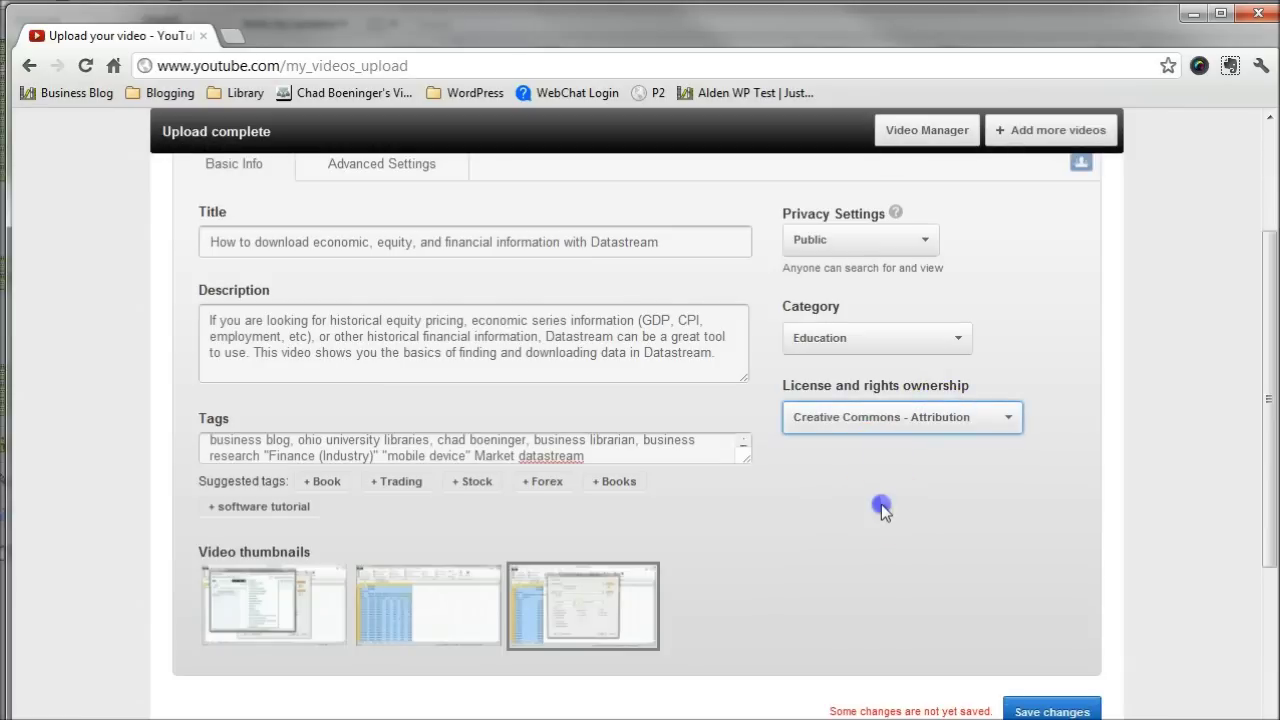
pyautogui.scroll(2, 883, 520)
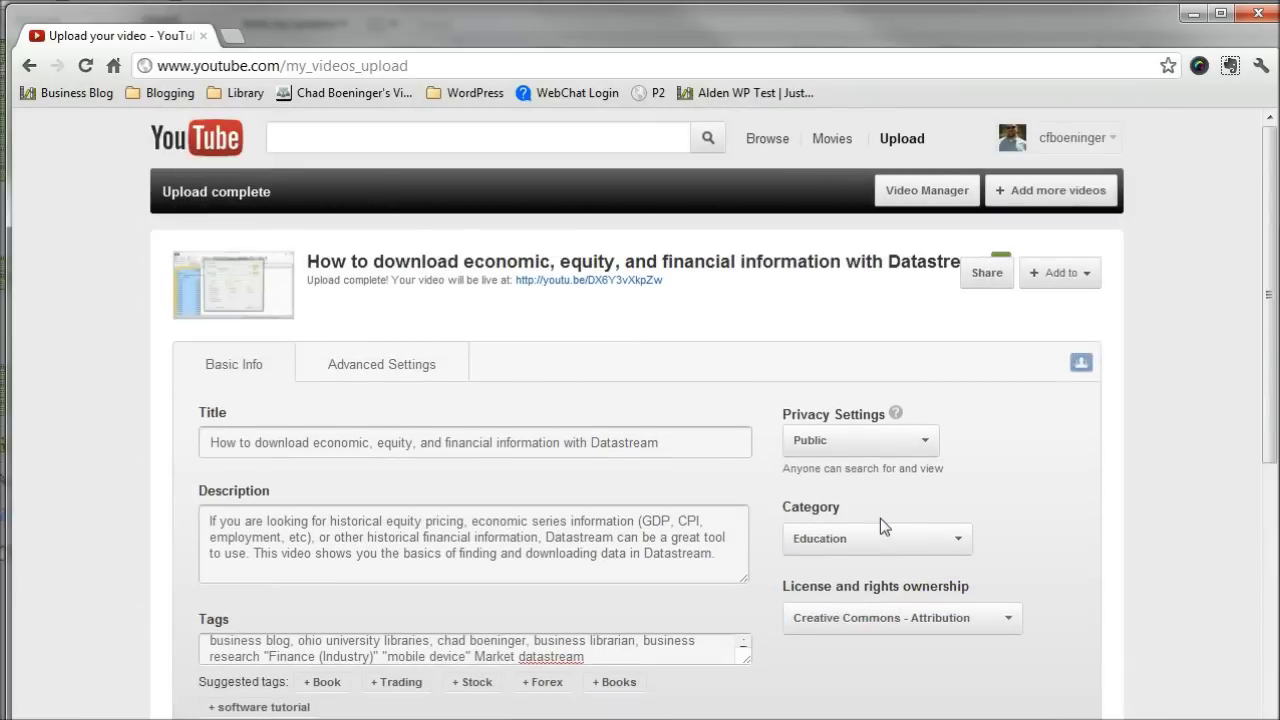
pyautogui.scroll(-4, 880, 518)
pyautogui.click(1020, 522)
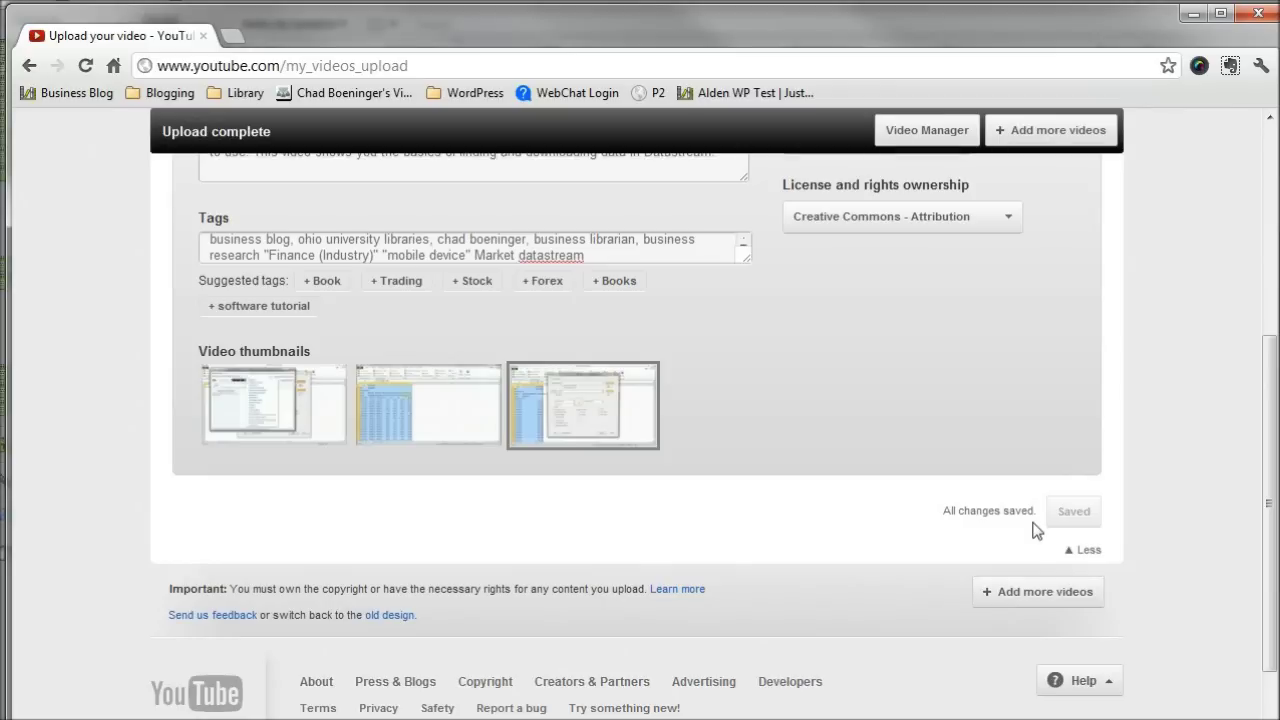
pyautogui.scroll(4, 1058, 515)
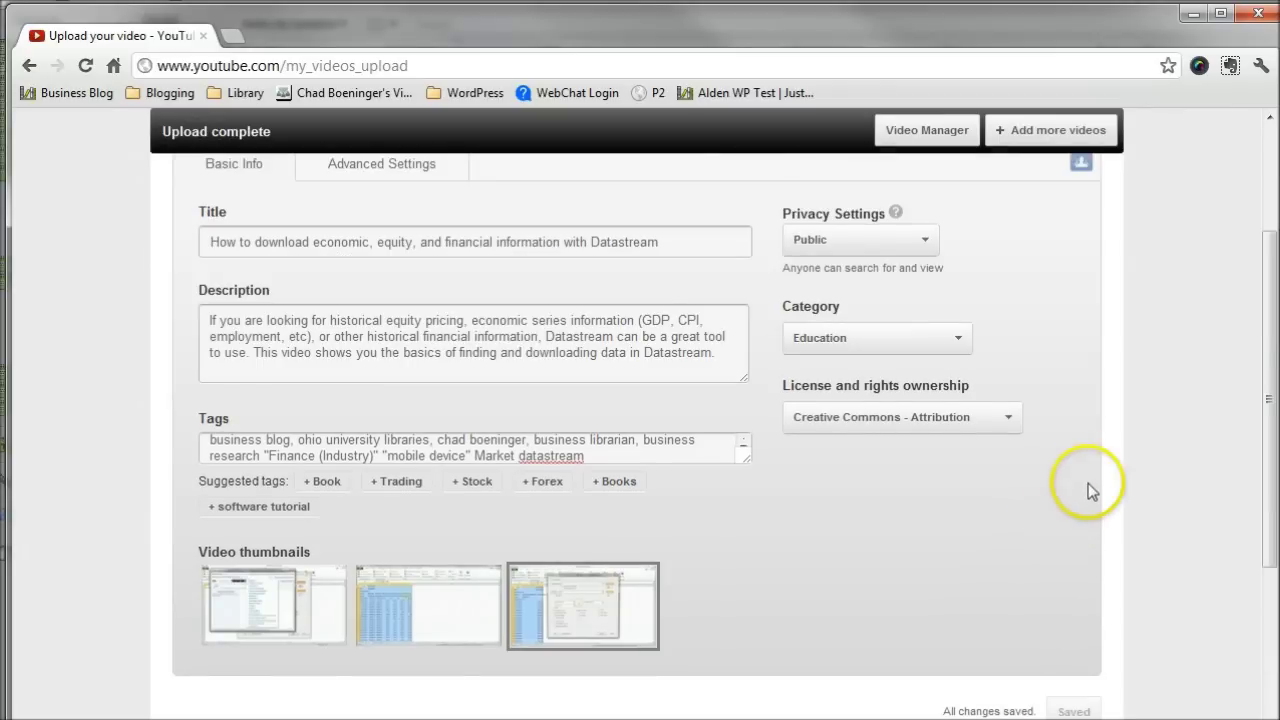